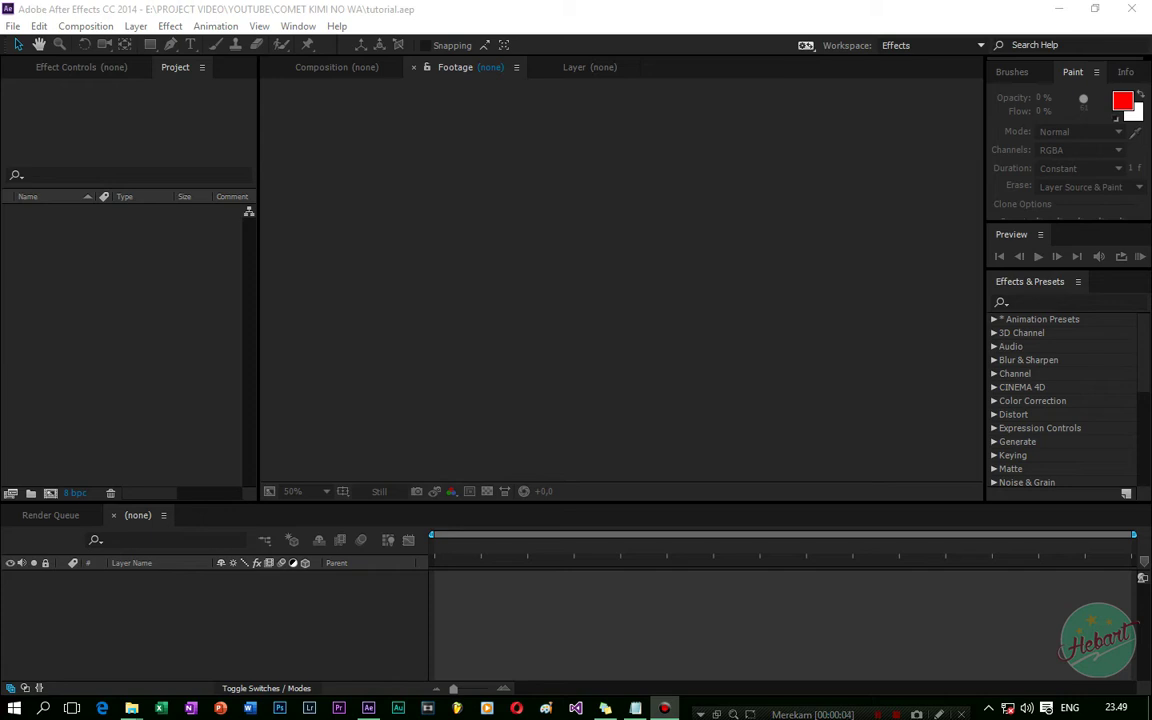
# Import the MAH00683.MP4 video from the VIDEO folder and create a new composition from it.
pyautogui.click(622, 10)
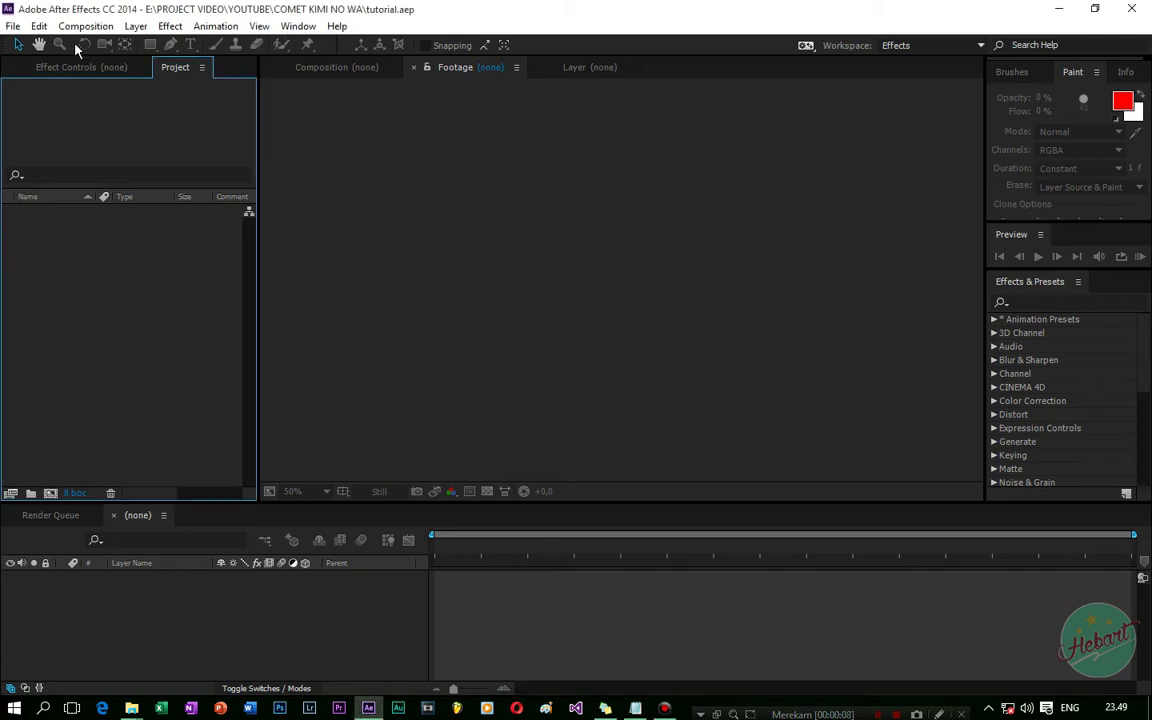
pyautogui.click(15, 27)
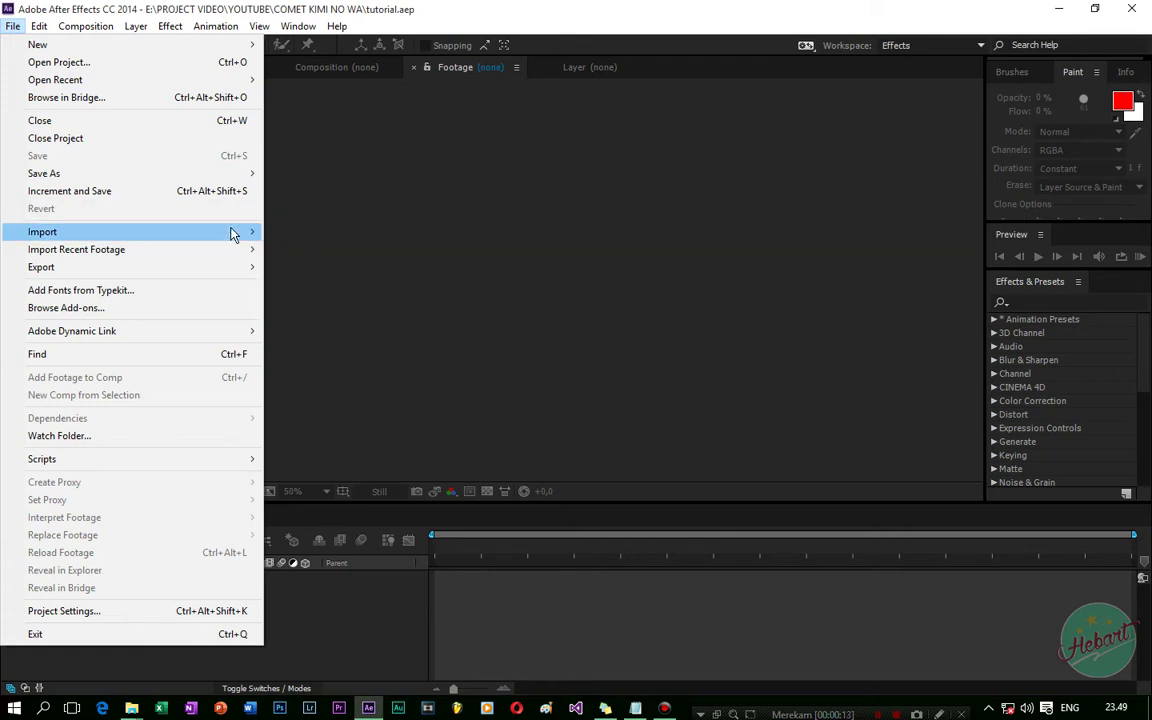
pyautogui.moveTo(234, 232)
pyautogui.click(292, 233)
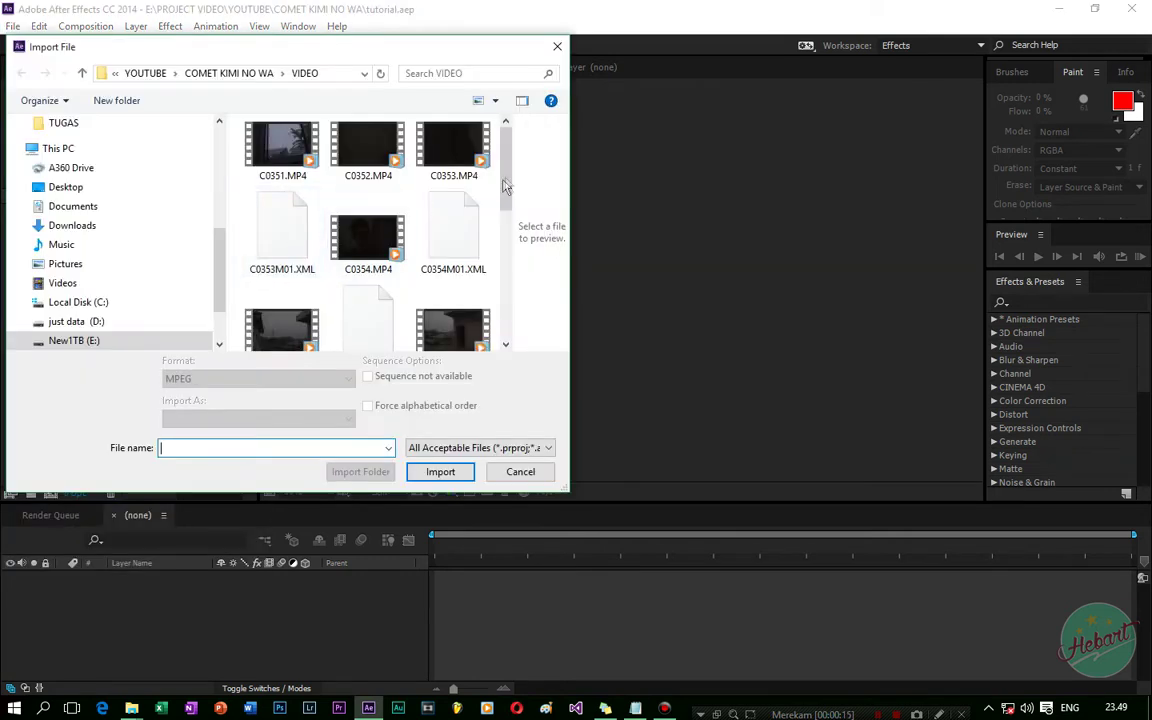
pyautogui.moveTo(506, 160); pyautogui.dragTo(512, 262)
pyautogui.click(368, 315)
pyautogui.click(439, 471)
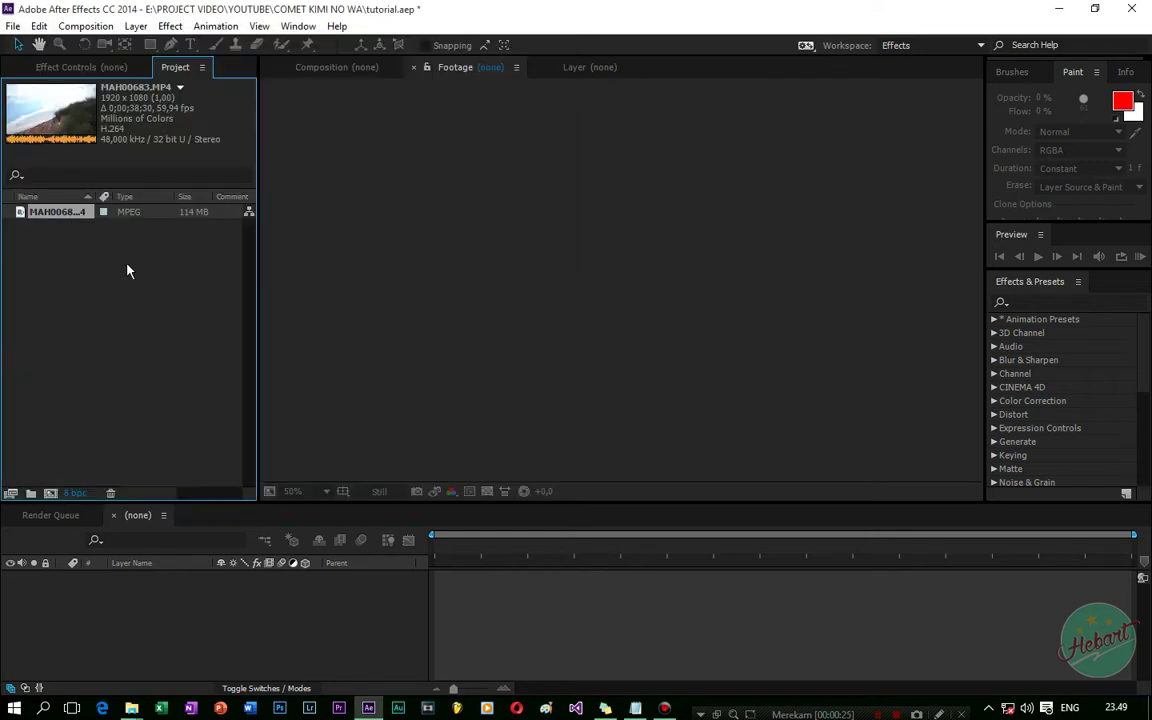
pyautogui.moveTo(45, 213); pyautogui.dragTo(55, 500)
pyautogui.moveTo(54, 497); pyautogui.dragTo(52, 494)
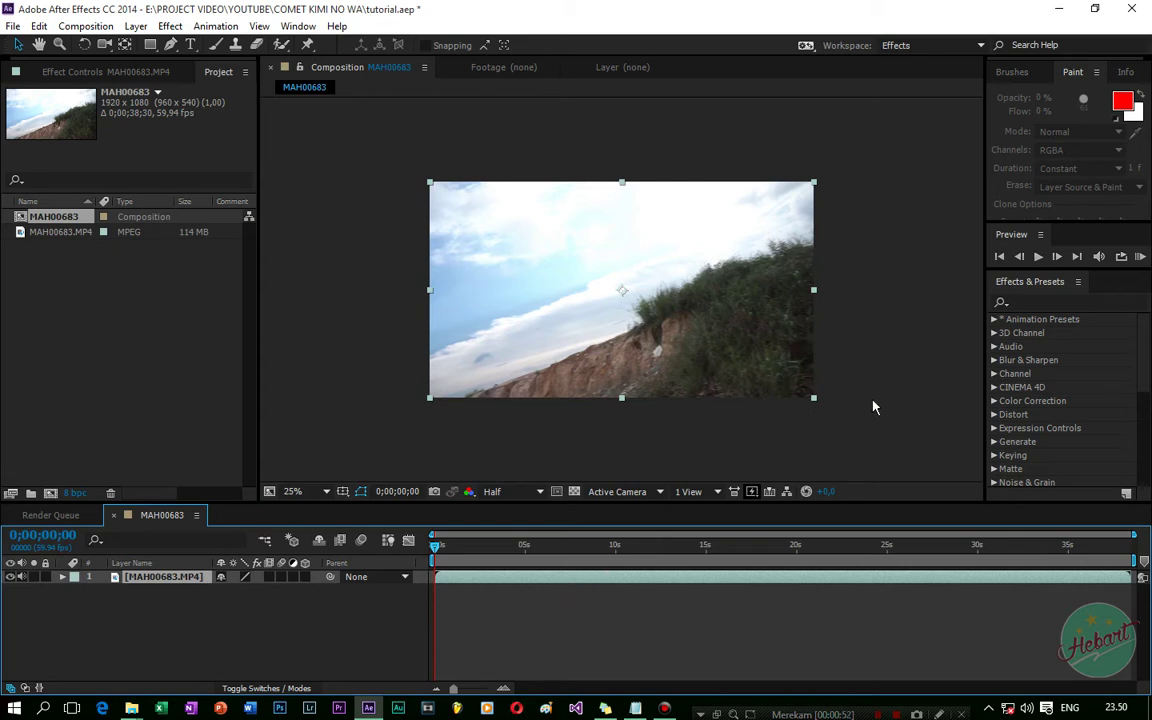
# Trim the start of the clip at 0;00;01;43 and slide the layer back to the beginning of the composition.
pyautogui.moveTo(474, 548); pyautogui.dragTo(465, 555)
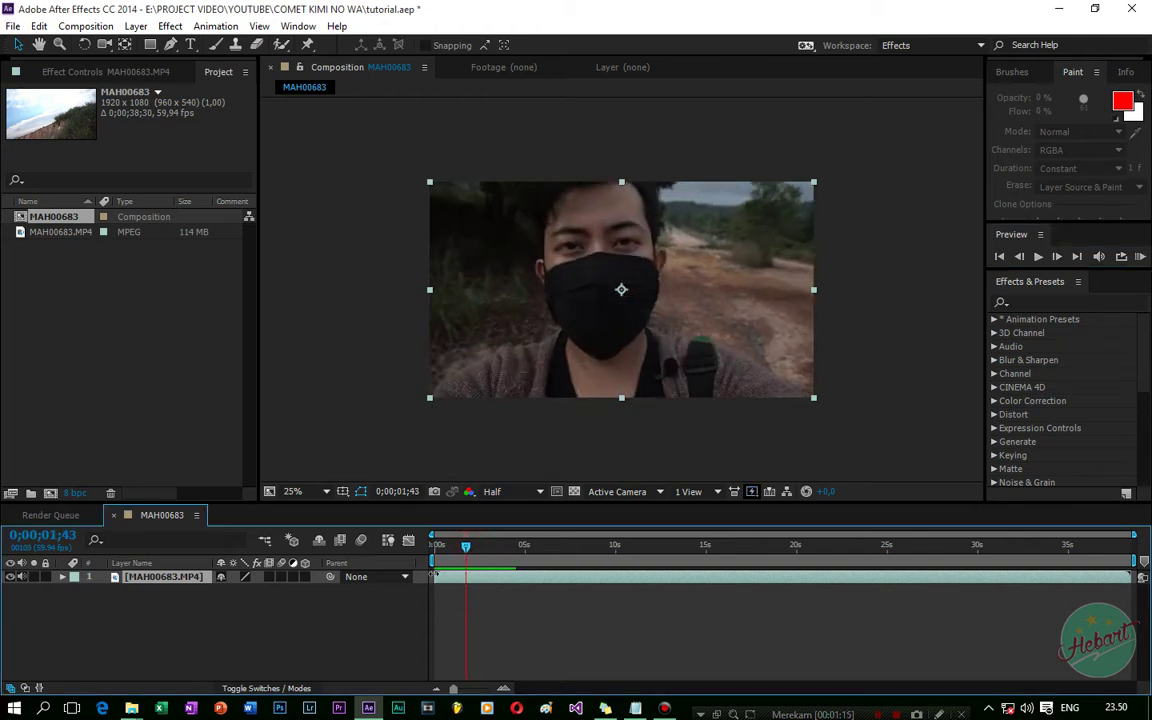
pyautogui.moveTo(441, 577); pyautogui.dragTo(465, 587)
pyautogui.moveTo(644, 585); pyautogui.dragTo(613, 585)
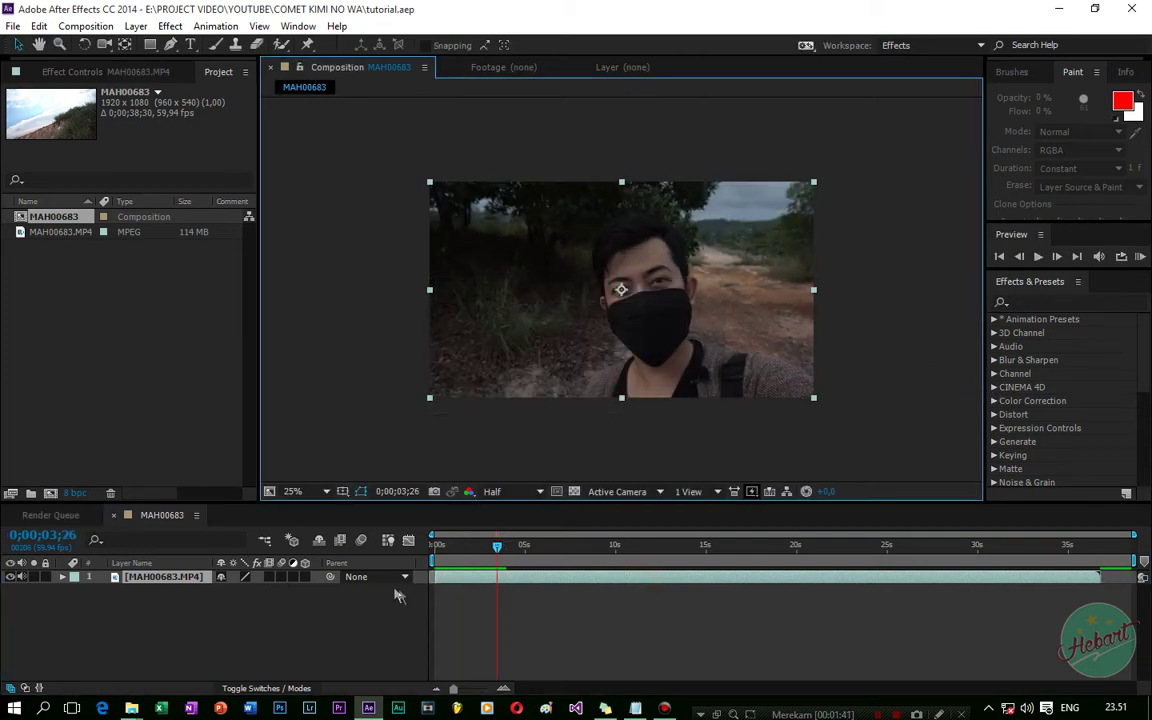
# Trim the end of the clip to 0;00;32;53 and play back the part around 0;00;30;11.
pyautogui.moveTo(499, 549); pyautogui.dragTo(1033, 556)
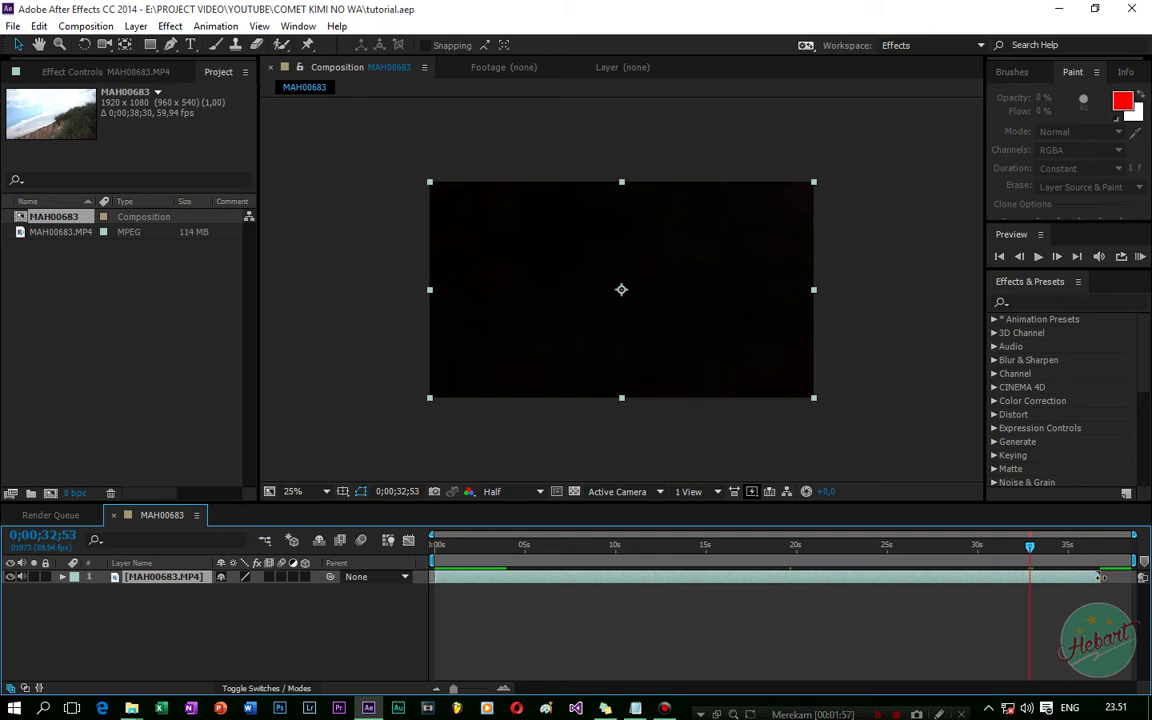
pyautogui.moveTo(1095, 578); pyautogui.dragTo(1029, 578)
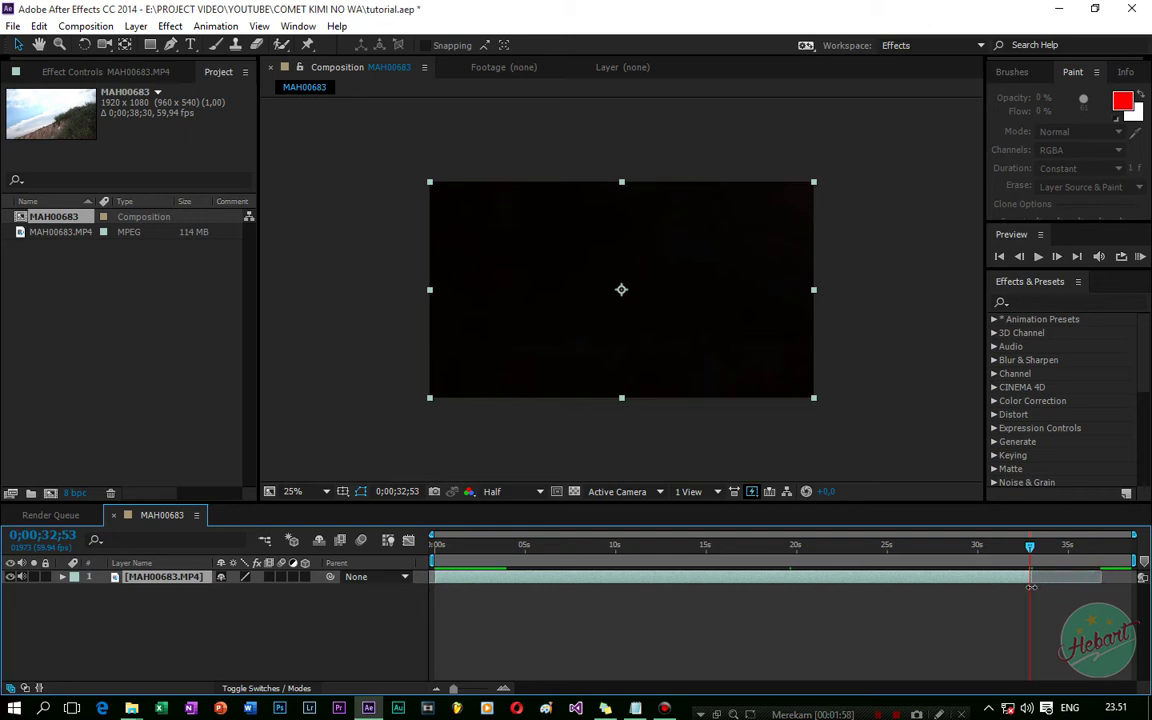
pyautogui.click(981, 547)
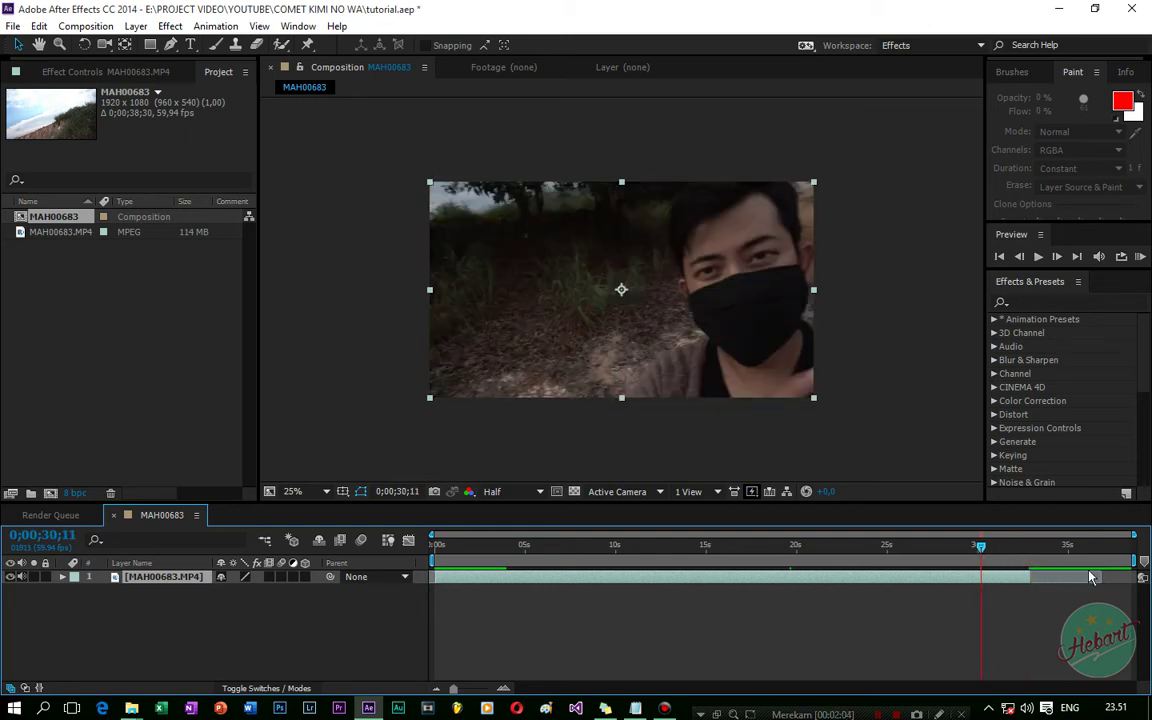
pyautogui.press('space')
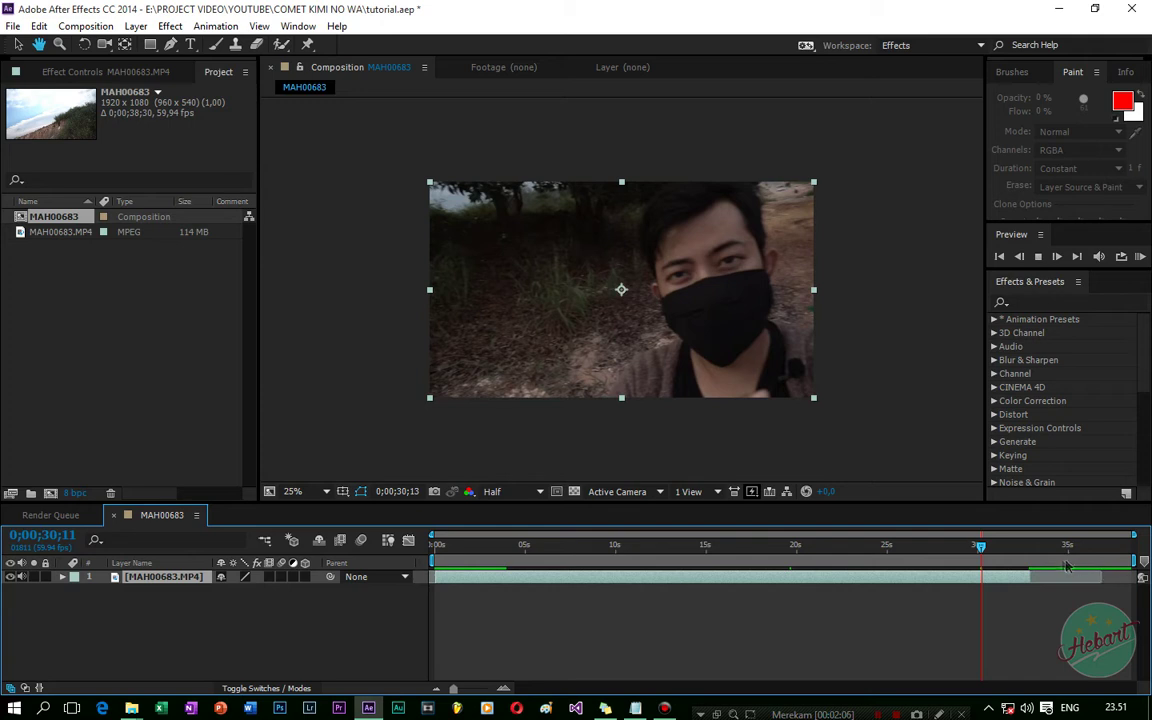
pyautogui.press('space')
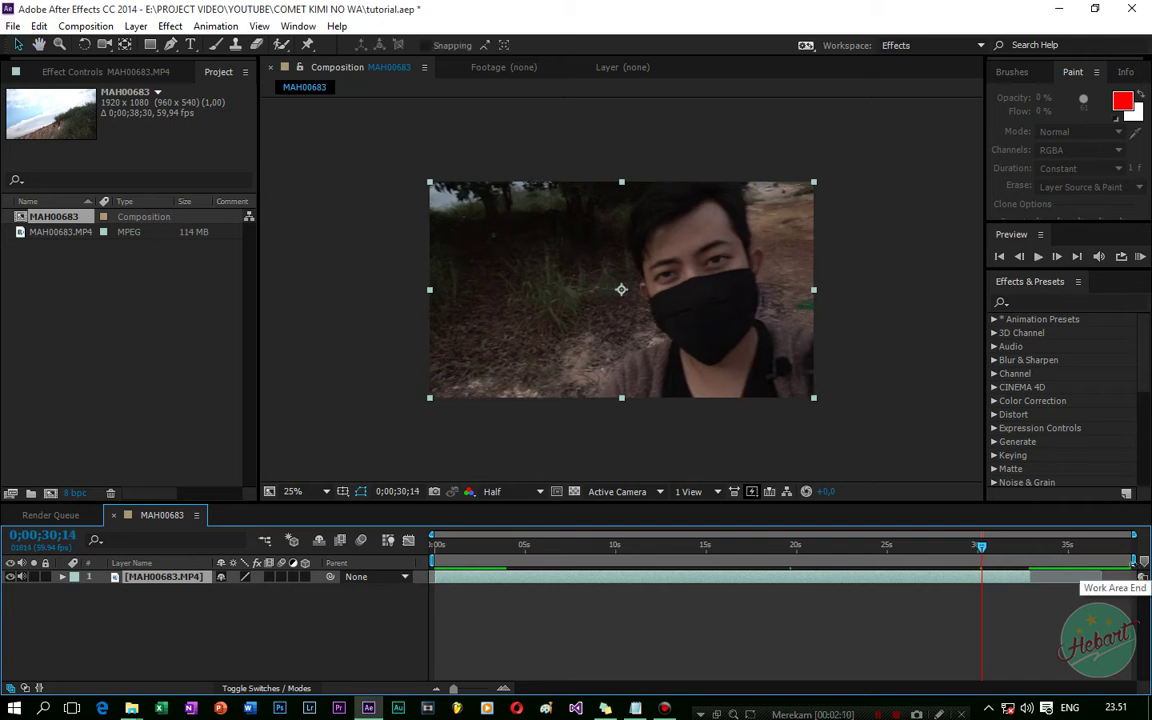
# Trim the composition to a work area ending at the clip's end and run a RAM preview.
pyautogui.moveTo(1133, 561); pyautogui.dragTo(1033, 563)
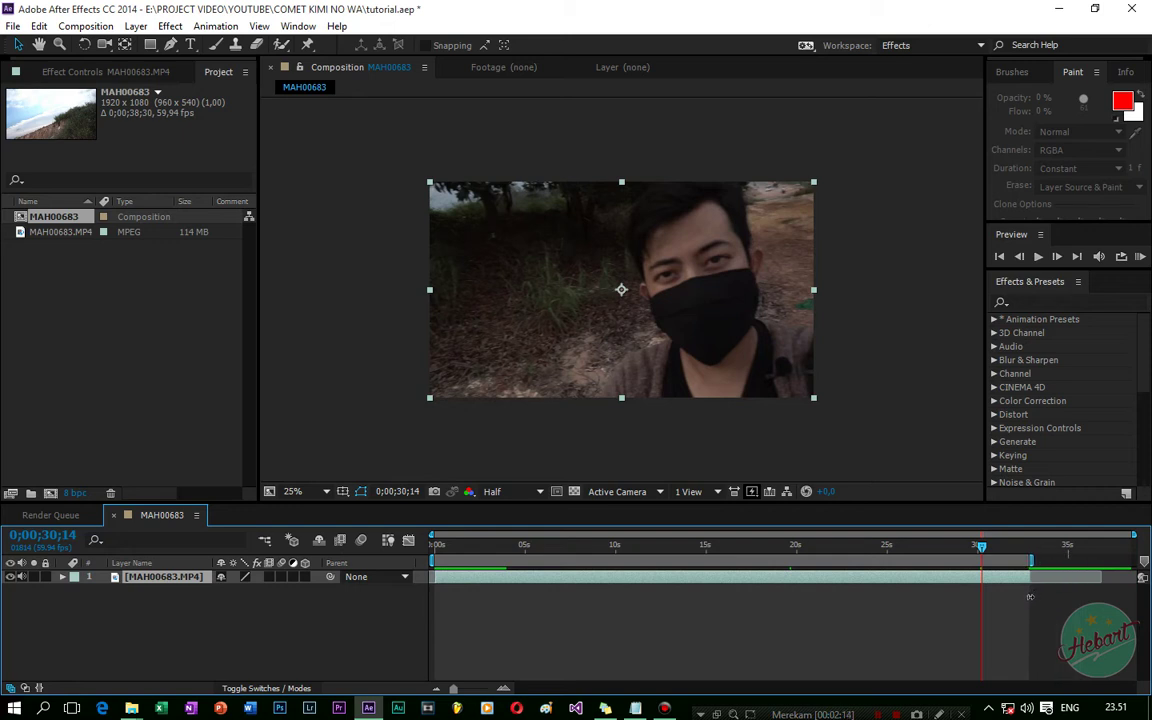
pyautogui.rightClick(1015, 561)
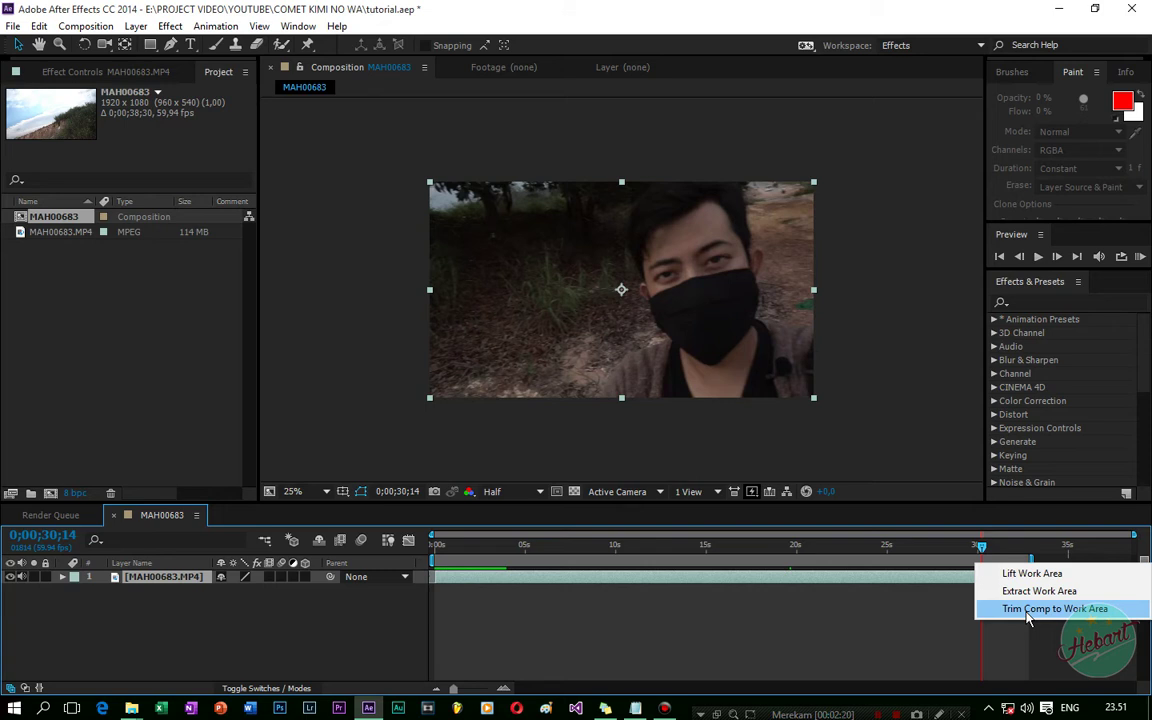
pyautogui.click(1027, 608)
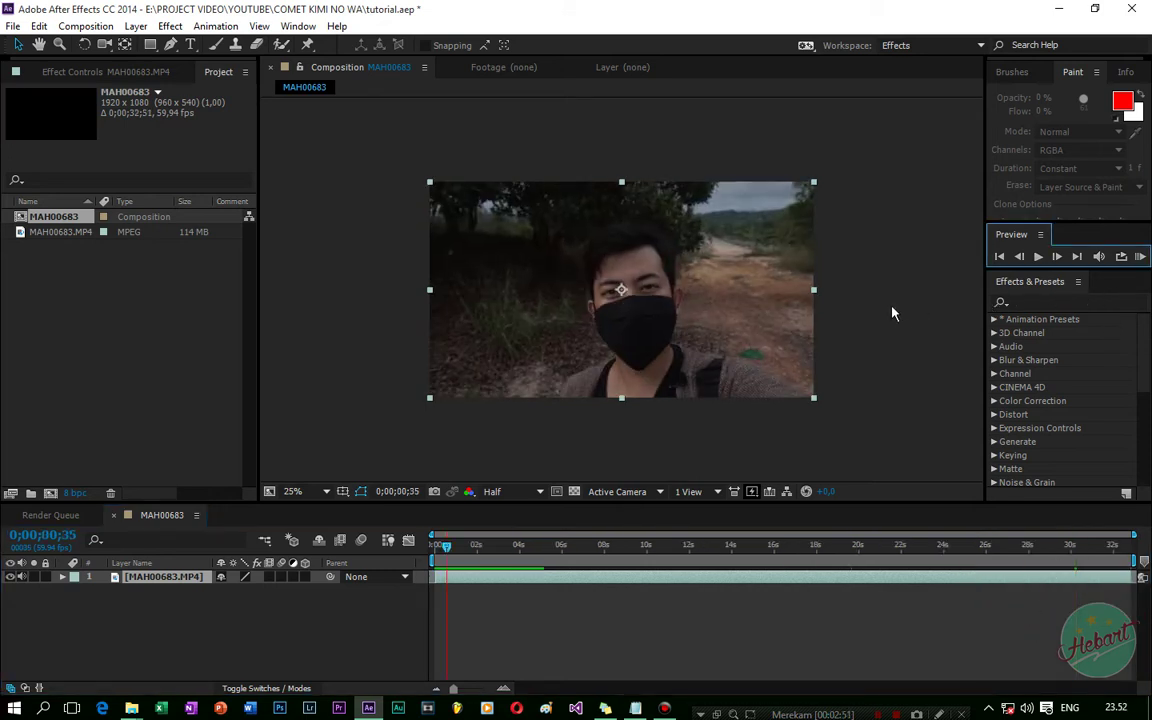
pyautogui.click(1141, 256)
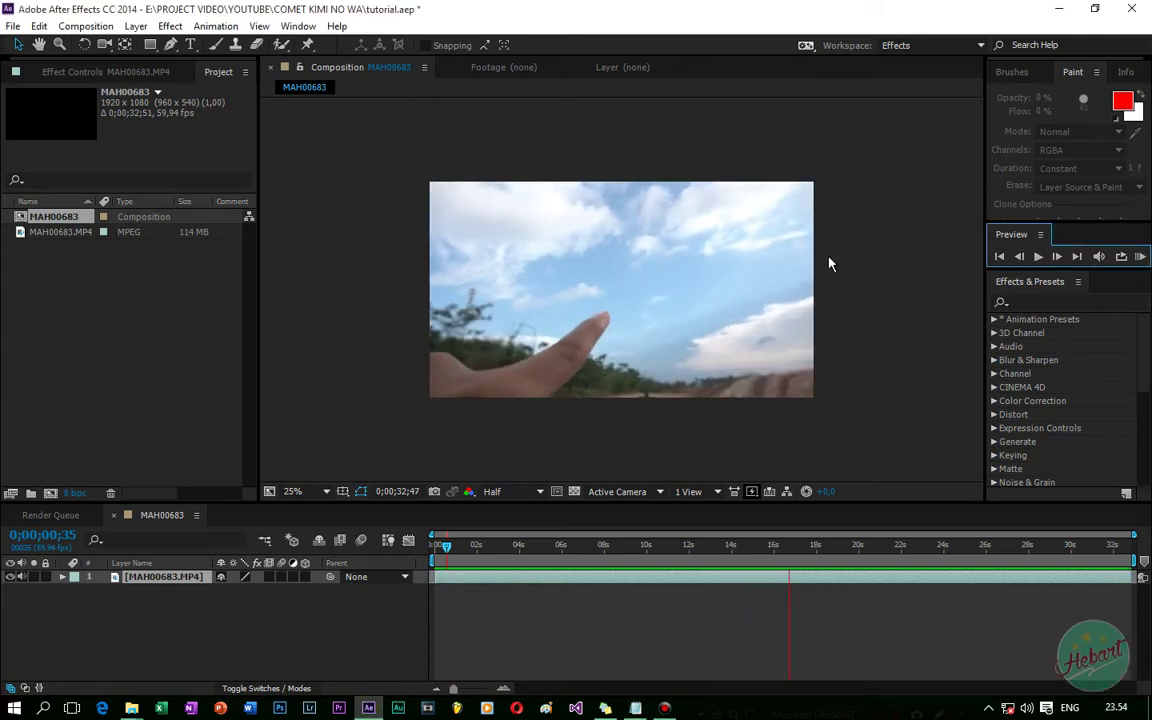
# Split the clip into three layers at 0;00;09;46 and 0;00;29;36.
pyautogui.click(585, 548)
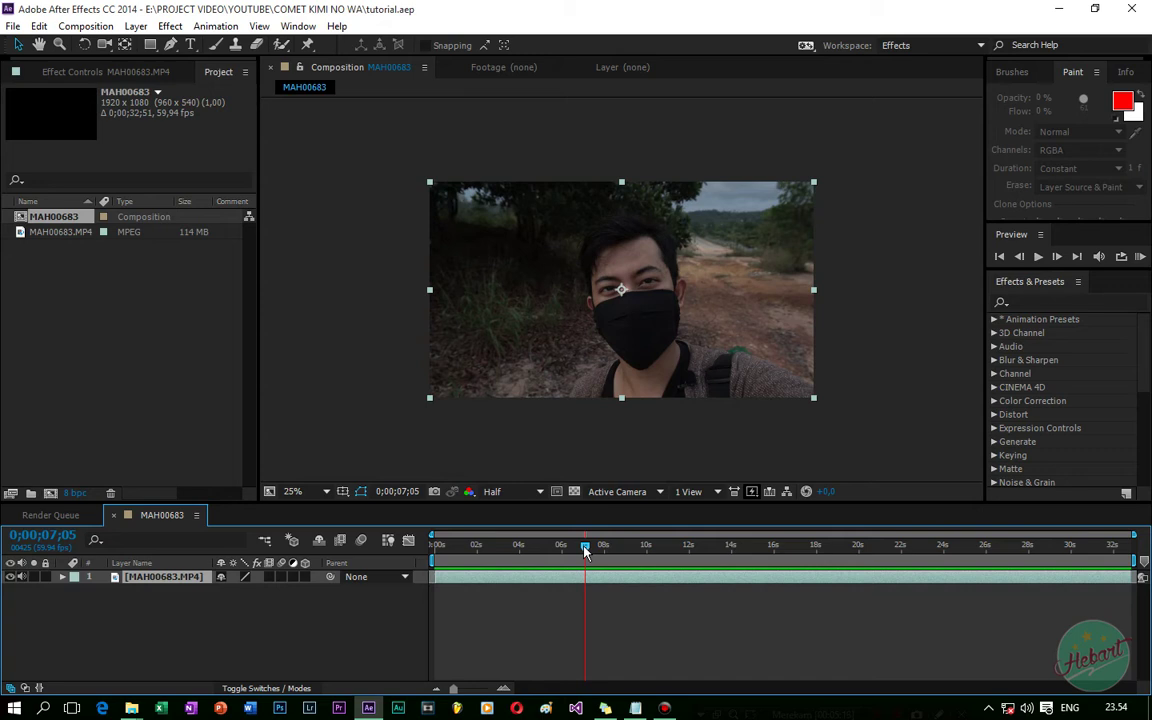
pyautogui.moveTo(585, 555); pyautogui.dragTo(642, 550)
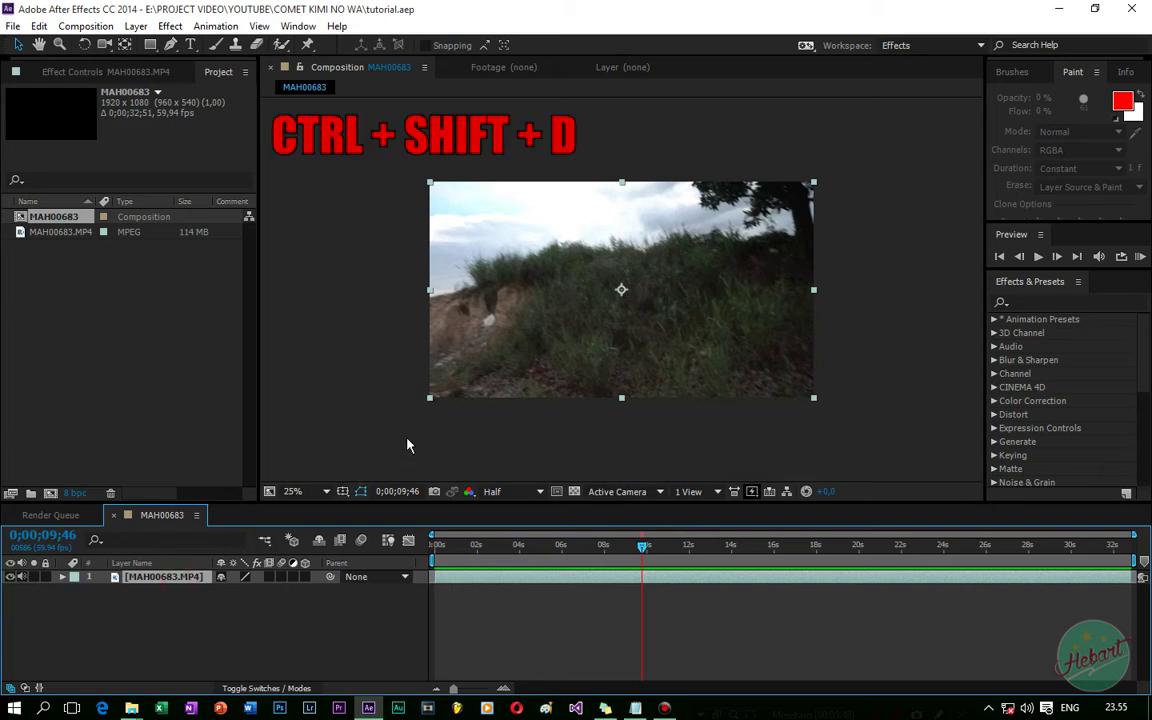
pyautogui.hotkey('ctrl', 'shift', 'd')
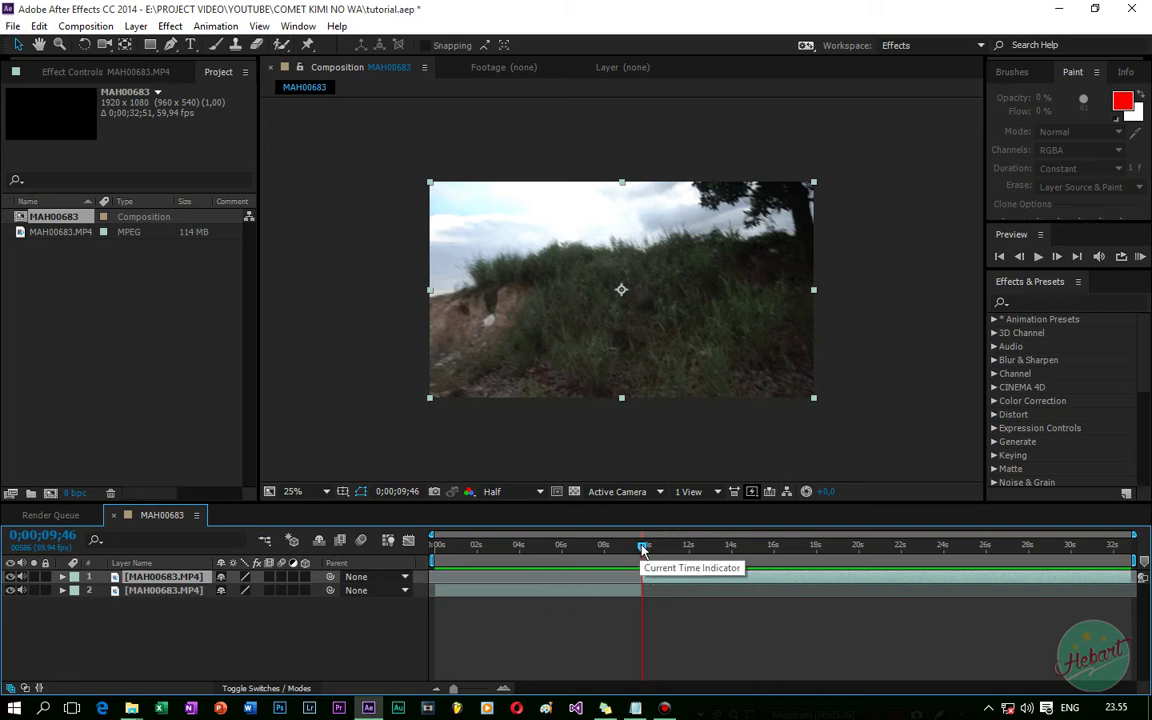
pyautogui.moveTo(643, 548); pyautogui.dragTo(1064, 548)
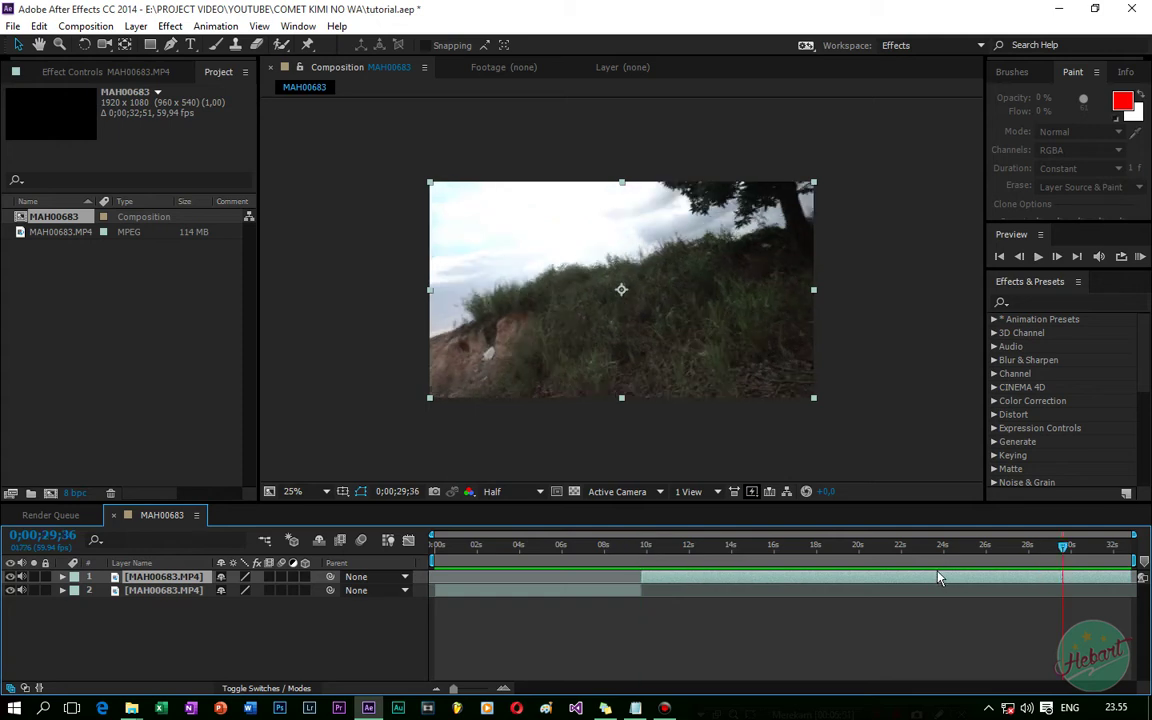
pyautogui.hotkey('ctrl', 'shift', 'd')
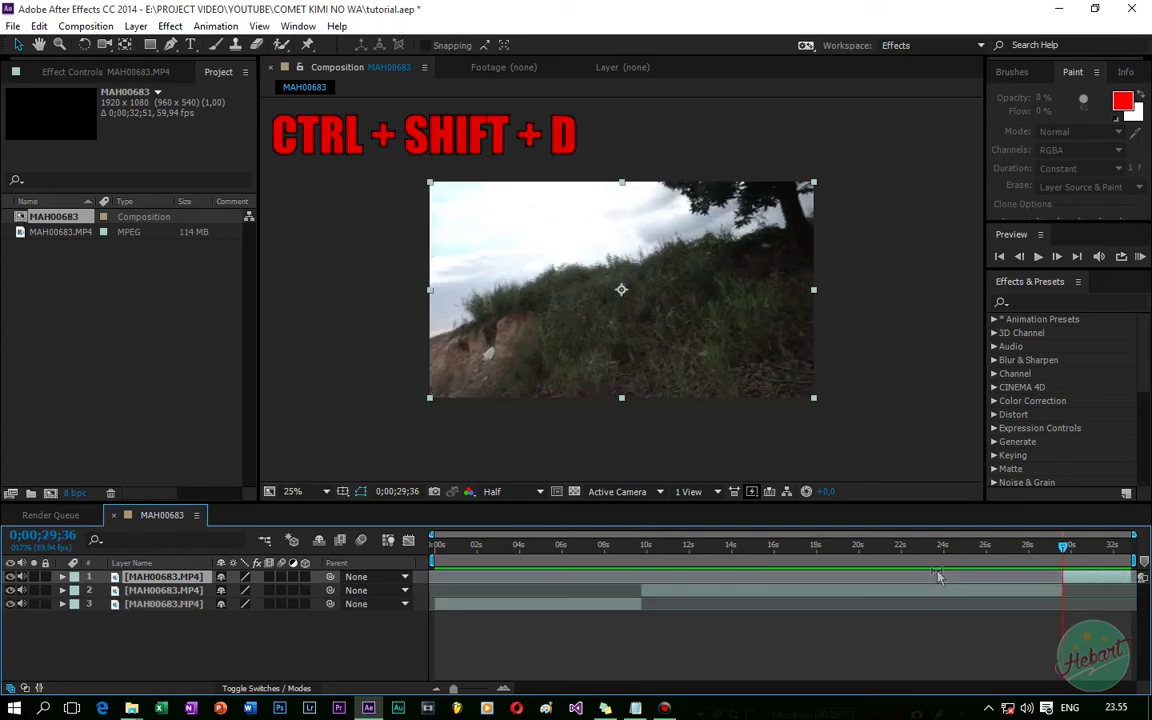
# Play back the middle clip segment and rename its layer as Background.
pyautogui.moveTo(1064, 546); pyautogui.dragTo(797, 566)
pyautogui.click(163, 590)
pyautogui.press('space')
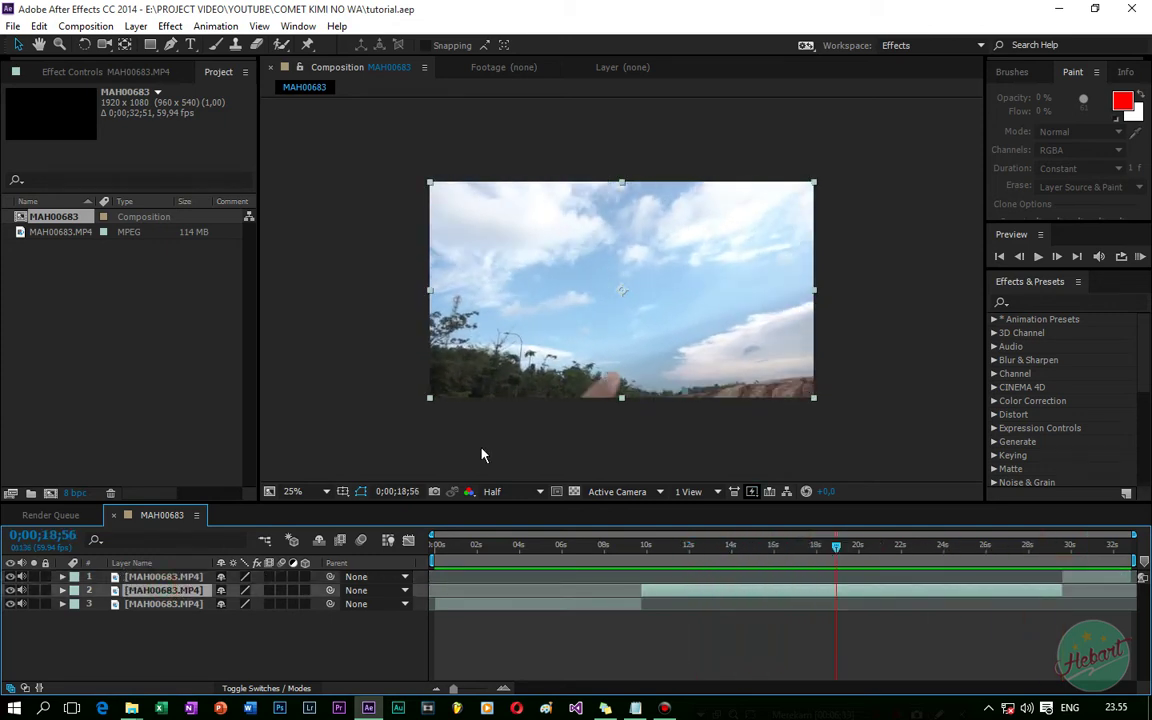
pyautogui.rightClick(168, 597)
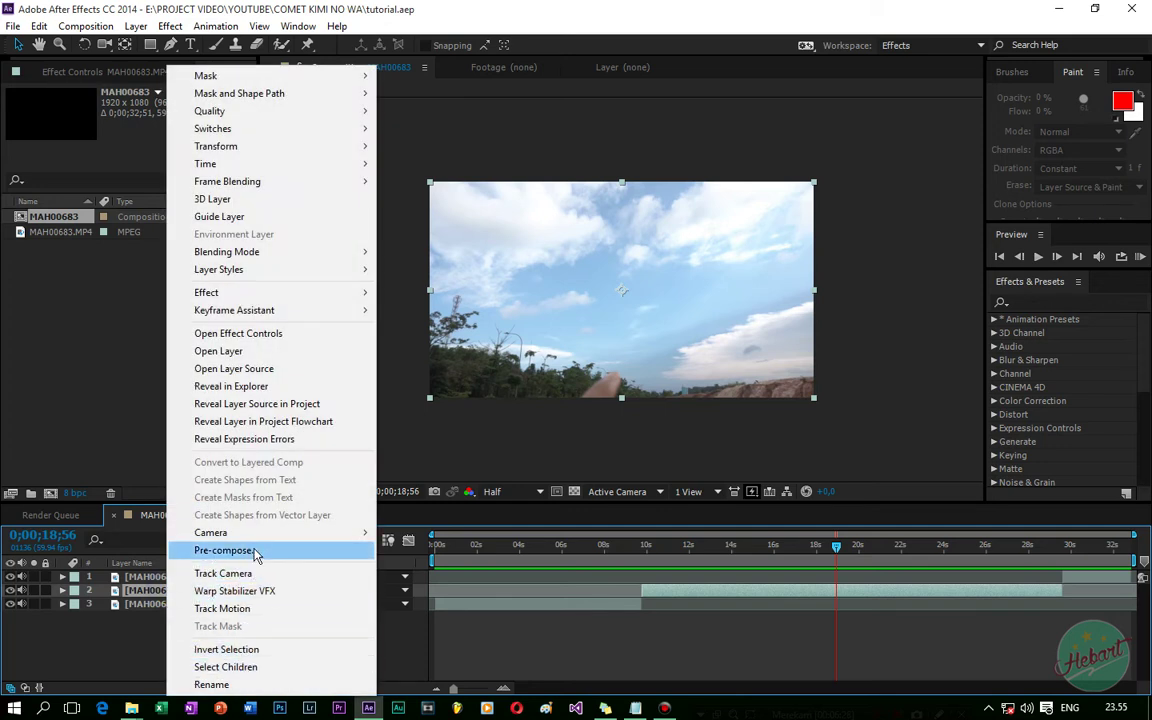
pyautogui.click(235, 684)
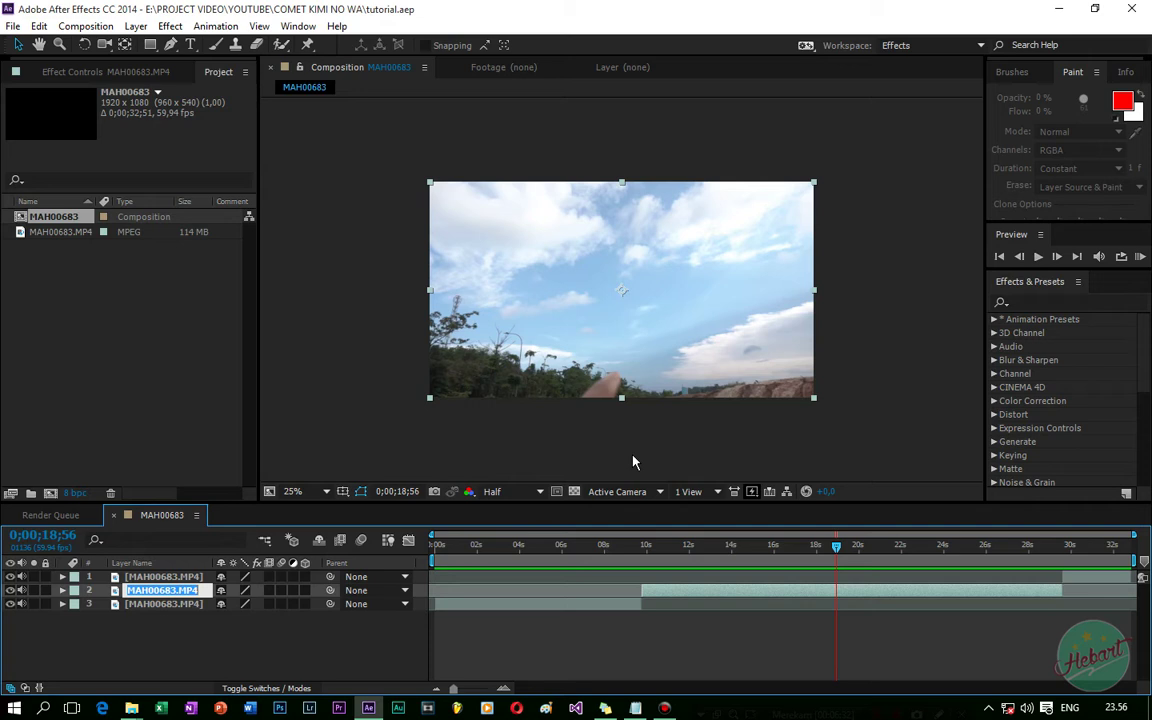
pyautogui.write('Backg')
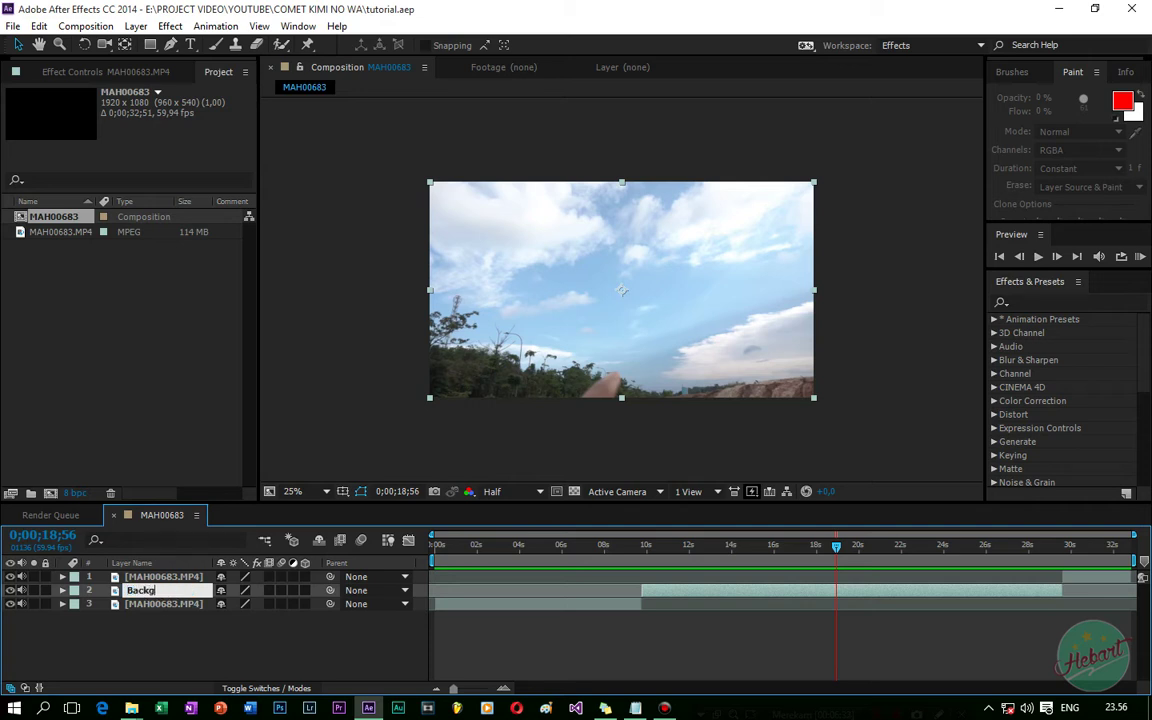
pyautogui.write('round')
pyautogui.press('Return')
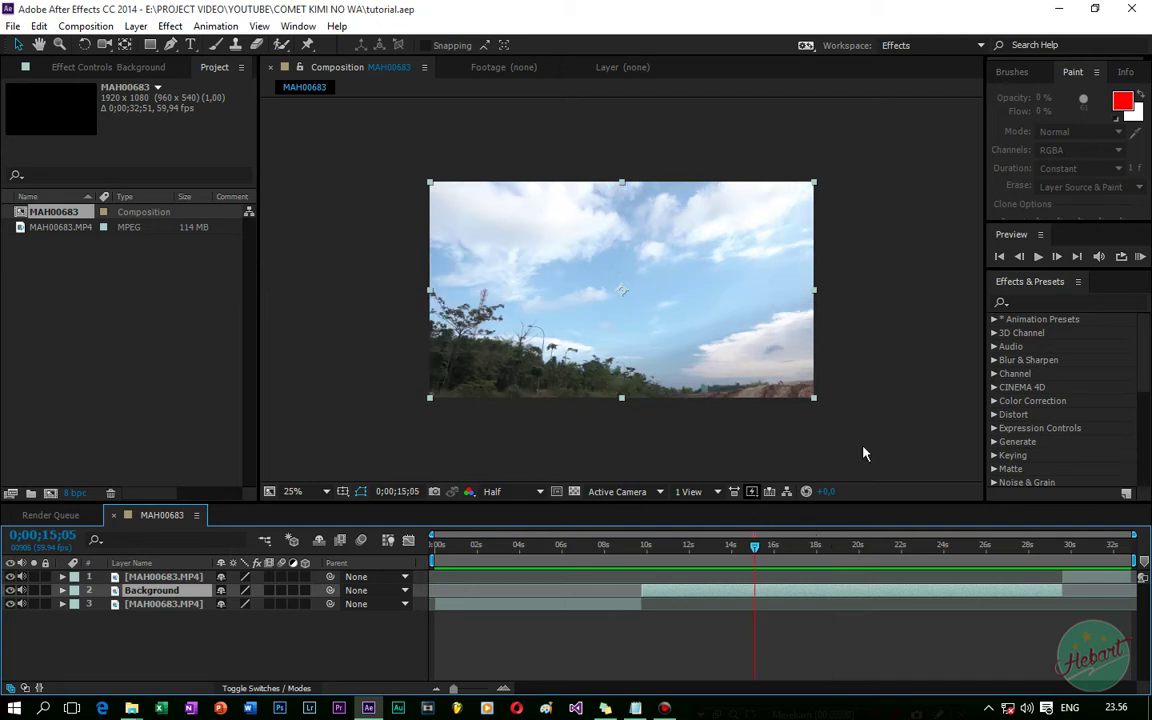
# Scrub through the Background segment's footage and run Track Camera on that layer.
pyautogui.click(648, 548)
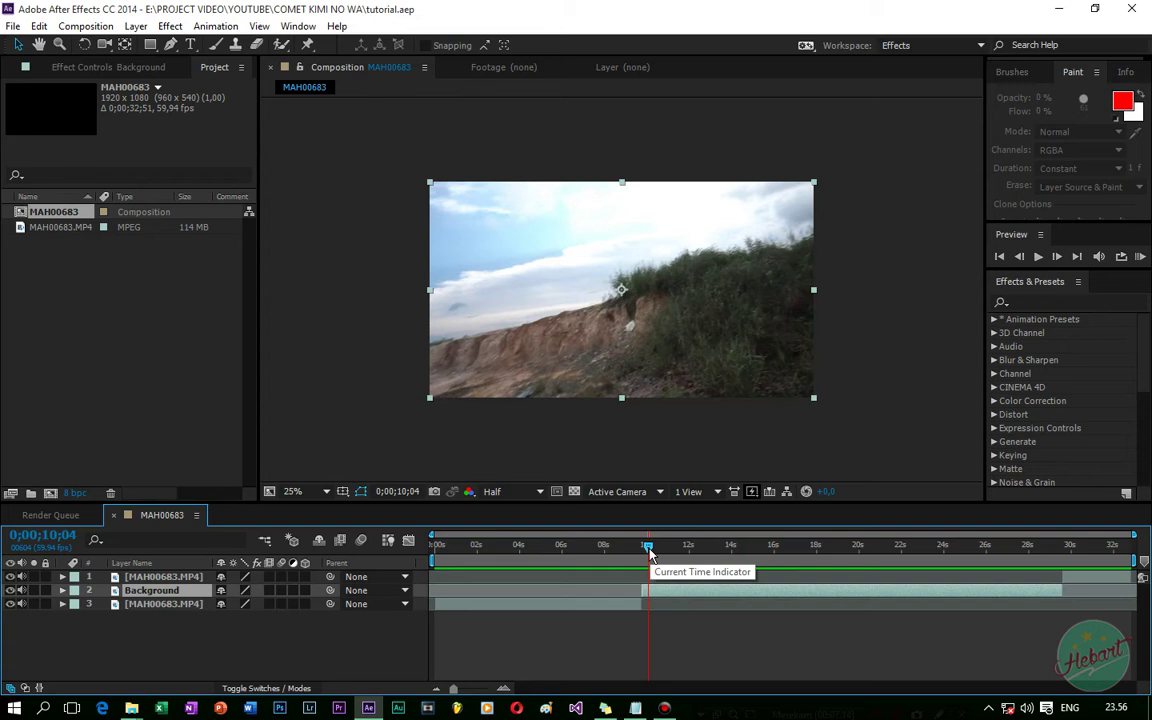
pyautogui.moveTo(648, 553); pyautogui.dragTo(873, 568)
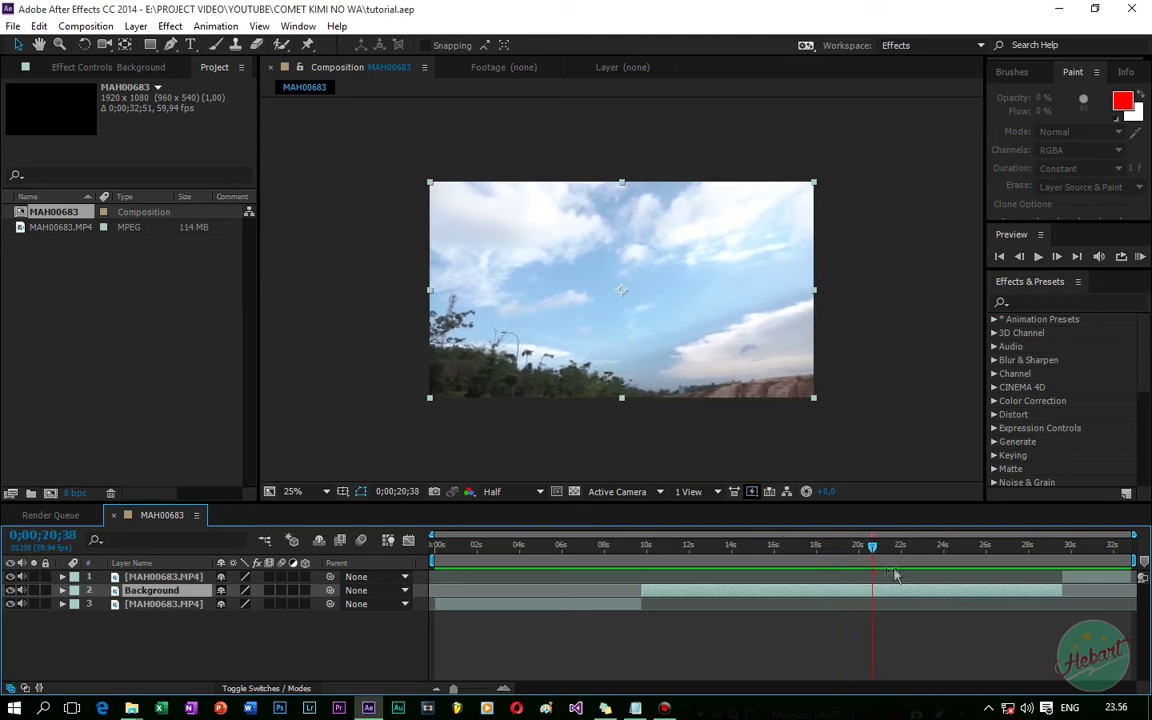
pyautogui.click(886, 548)
pyautogui.moveTo(894, 550); pyautogui.dragTo(902, 551)
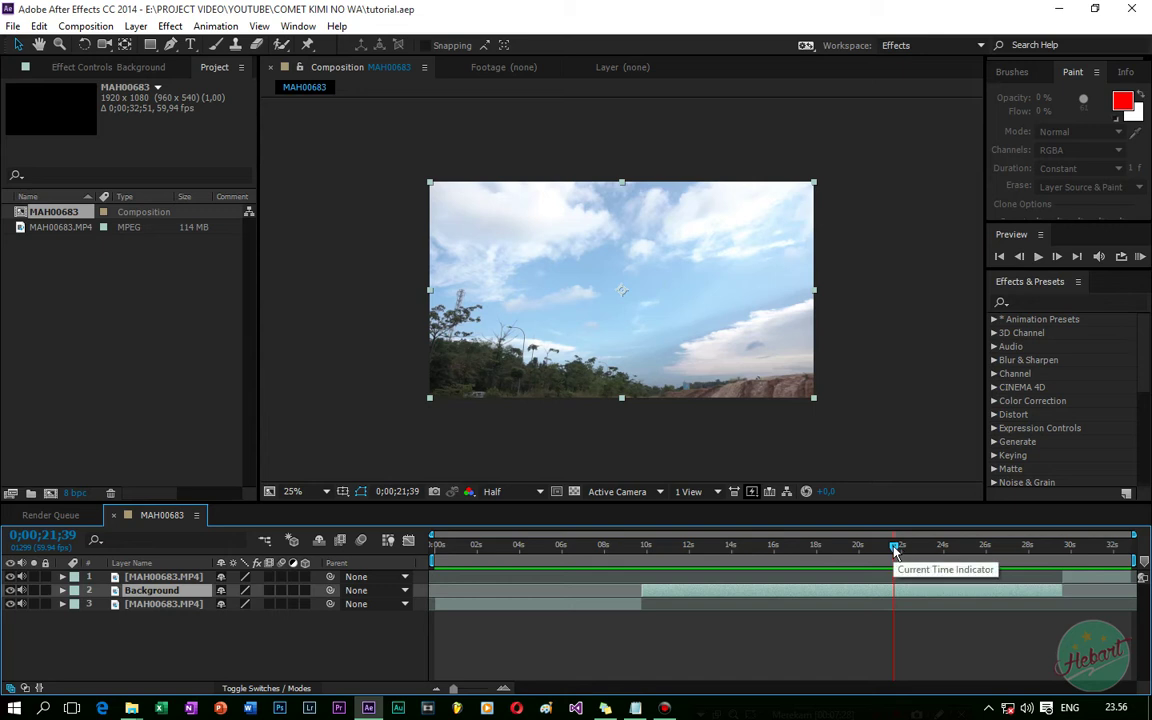
pyautogui.moveTo(894, 550); pyautogui.dragTo(661, 548)
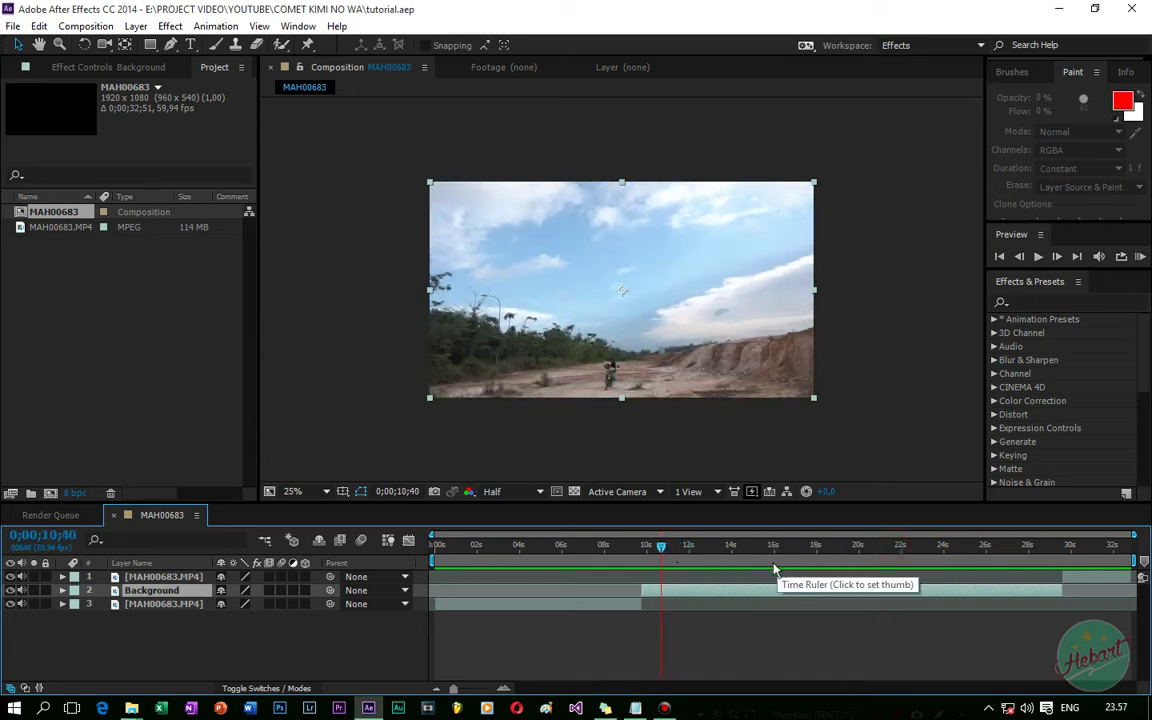
pyautogui.rightClick(685, 593)
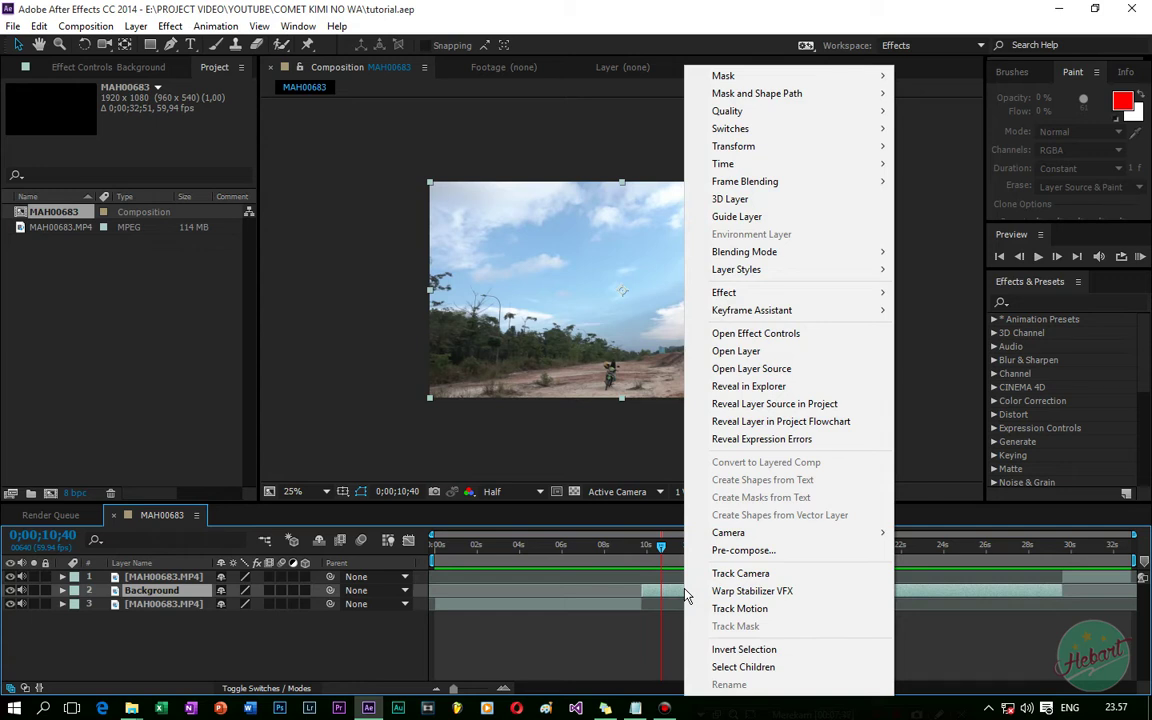
pyautogui.click(740, 573)
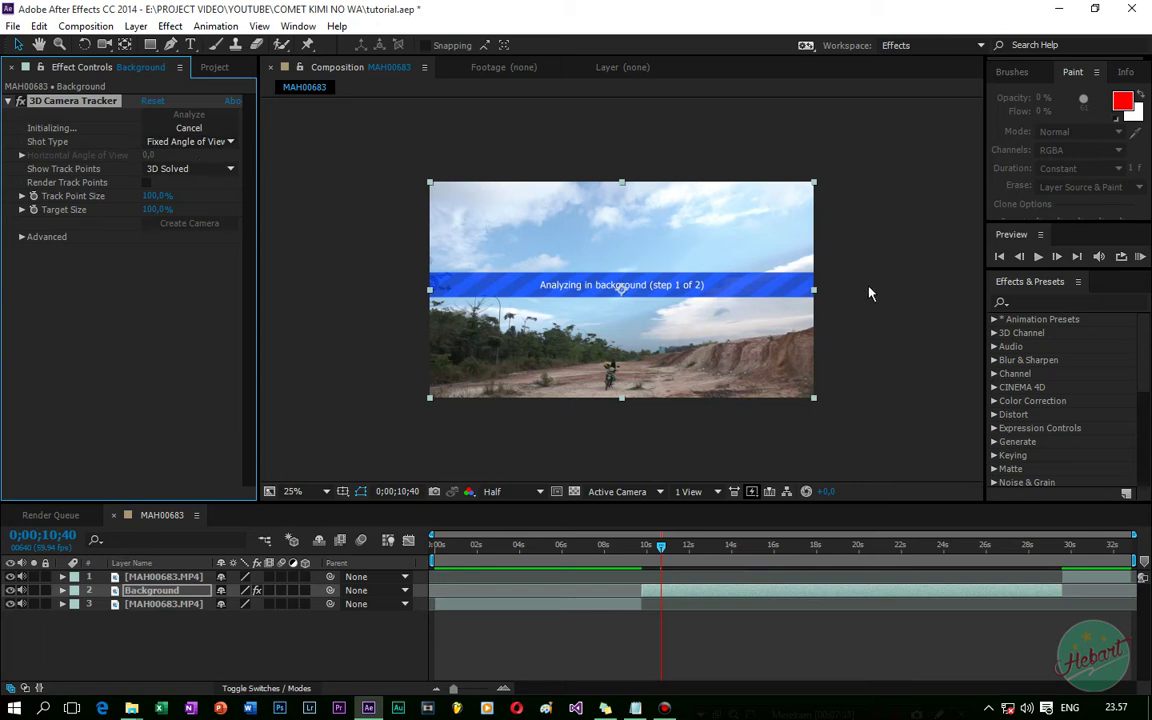
# Create a camera from the Background layer's 3D Camera Tracker analysis.
pyautogui.press('.')
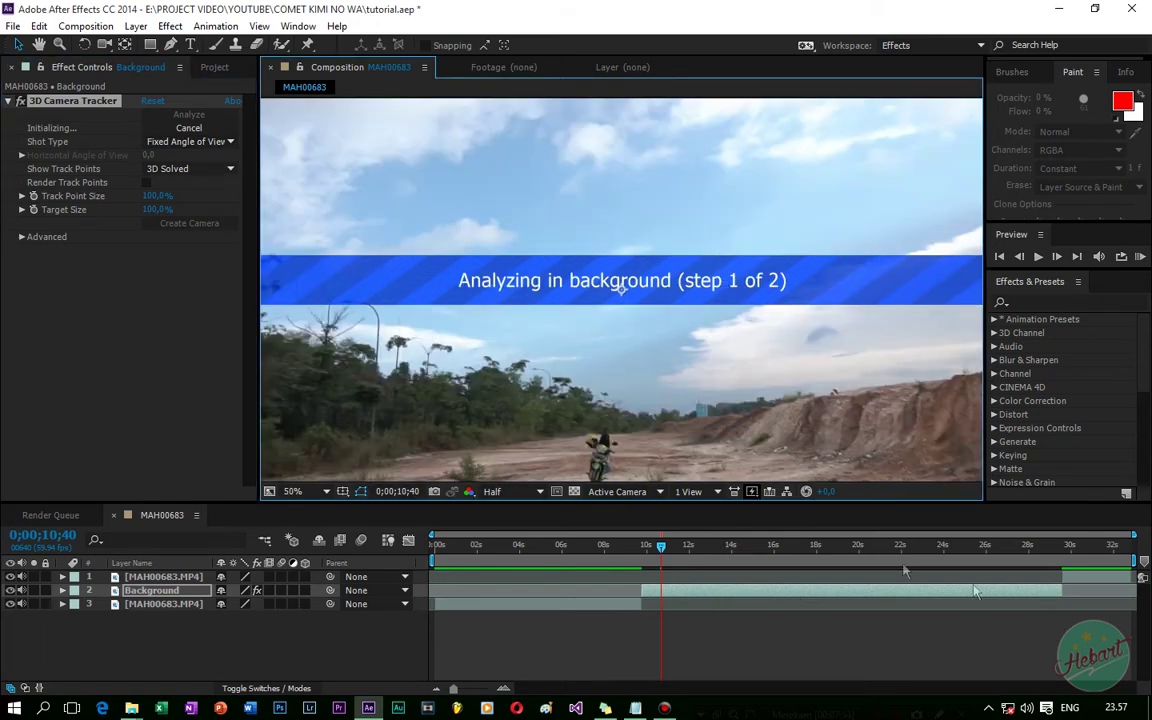
pyautogui.press(',')
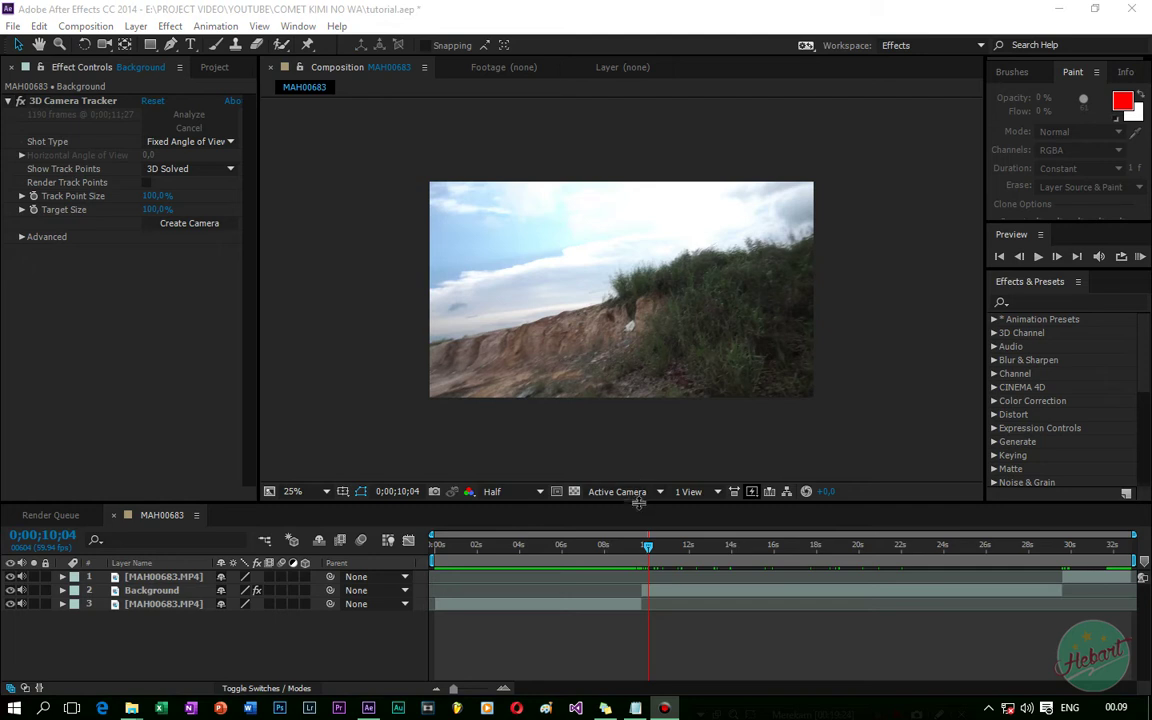
pyautogui.click(193, 224)
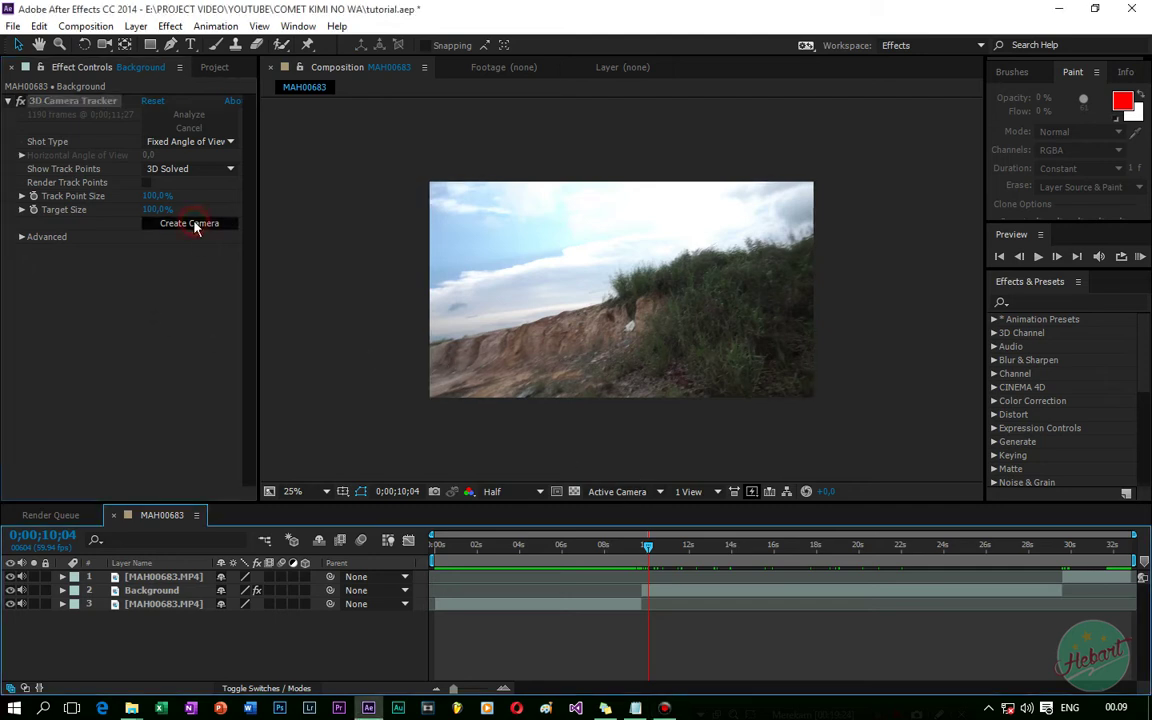
# Create a solid at 0;00;10;22 from the Background's track point on the upper edge of the large white cloud.
pyautogui.click(674, 549)
pyautogui.moveTo(674, 549); pyautogui.dragTo(660, 551)
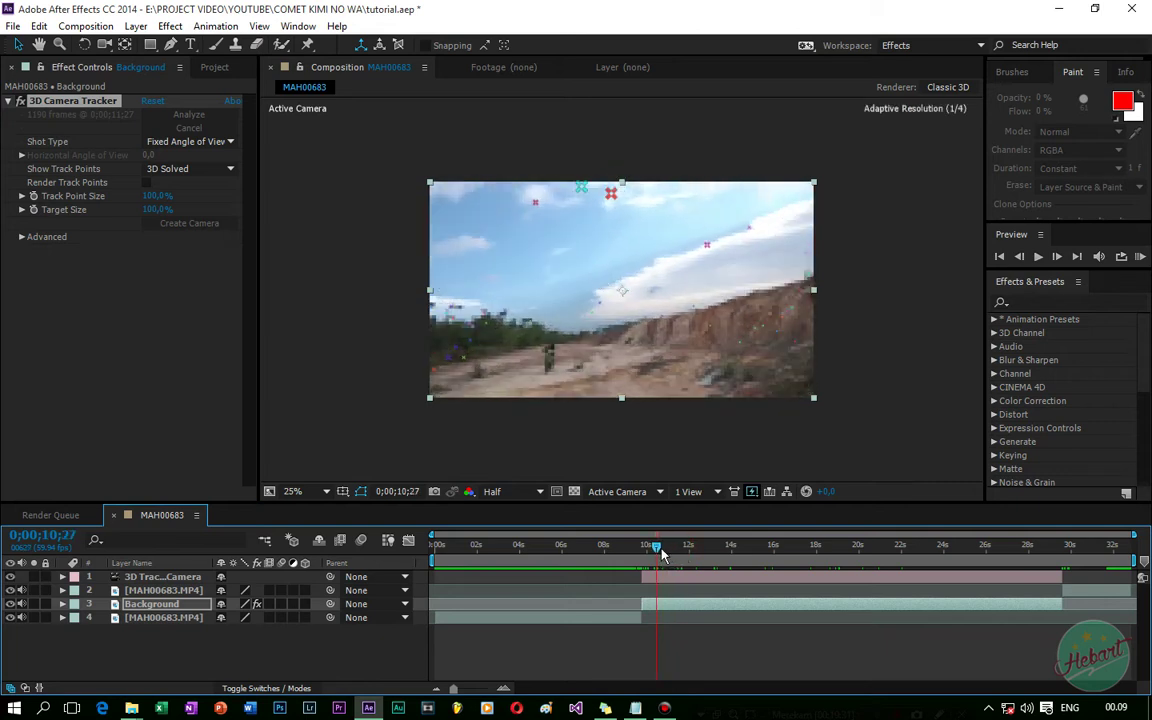
pyautogui.press('.')
pyautogui.press('.')
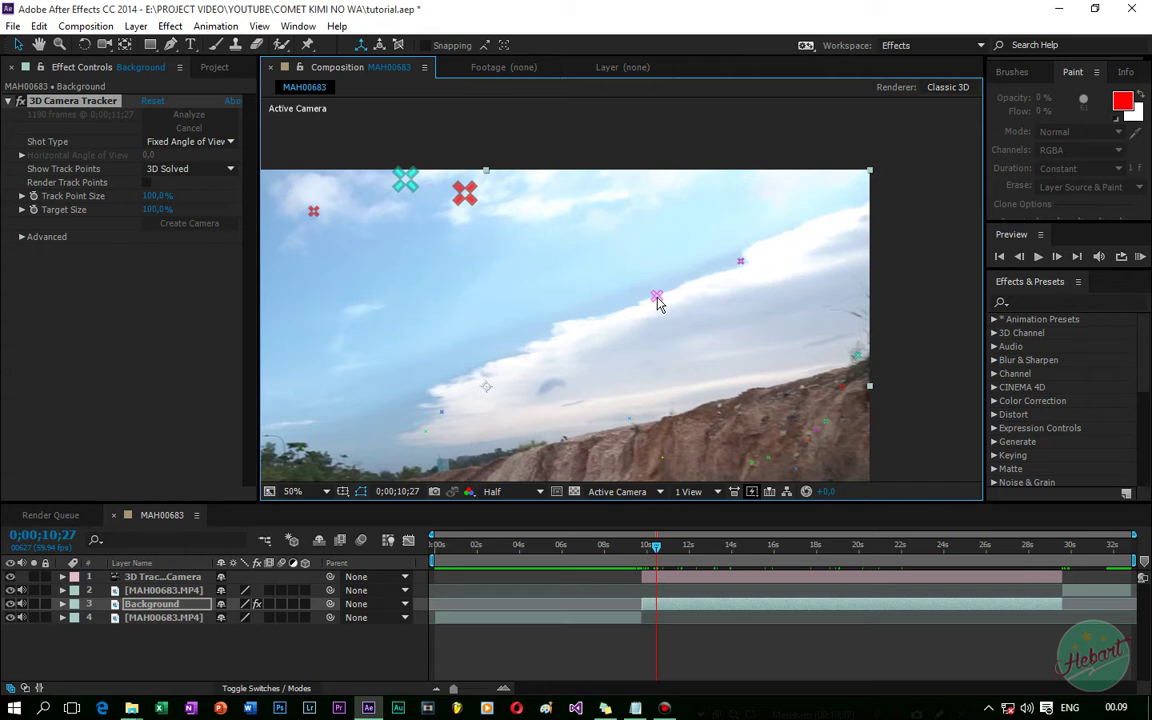
pyautogui.press('pageup')
pyautogui.press('pageup')
pyautogui.press('pageup')
pyautogui.press('pageup')
pyautogui.press('pageup')
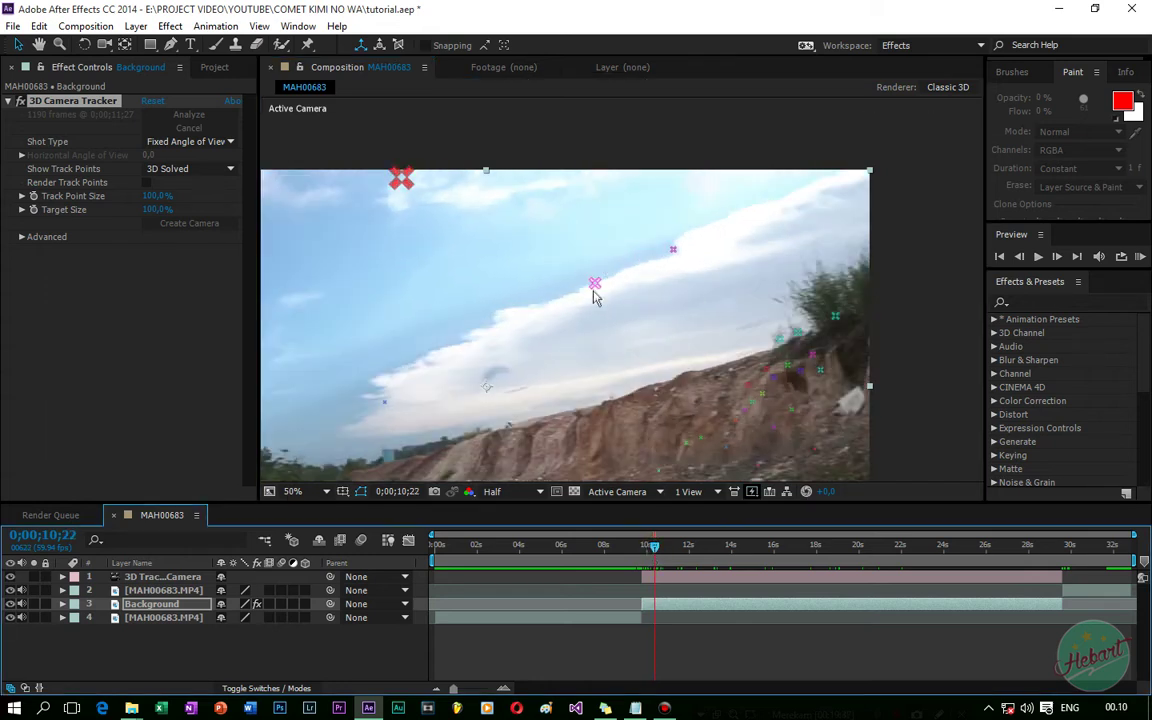
pyautogui.rightClick(595, 288)
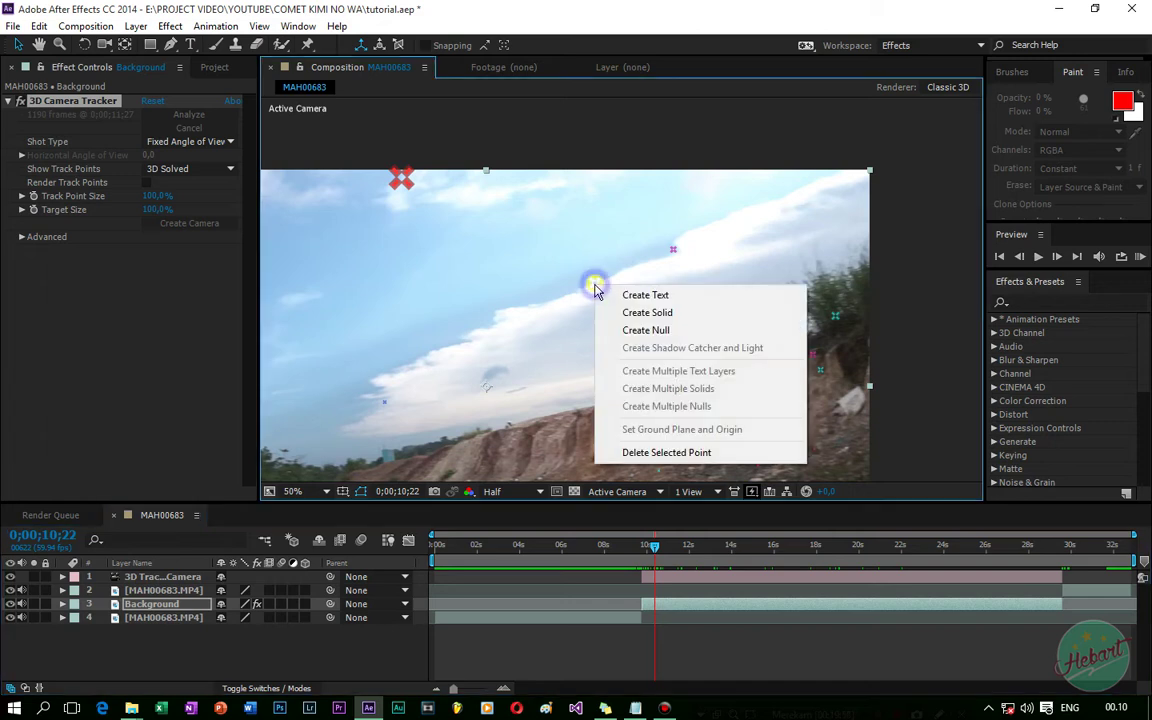
pyautogui.click(688, 314)
# Rename the new track solid layer as Comet.
pyautogui.click(160, 578)
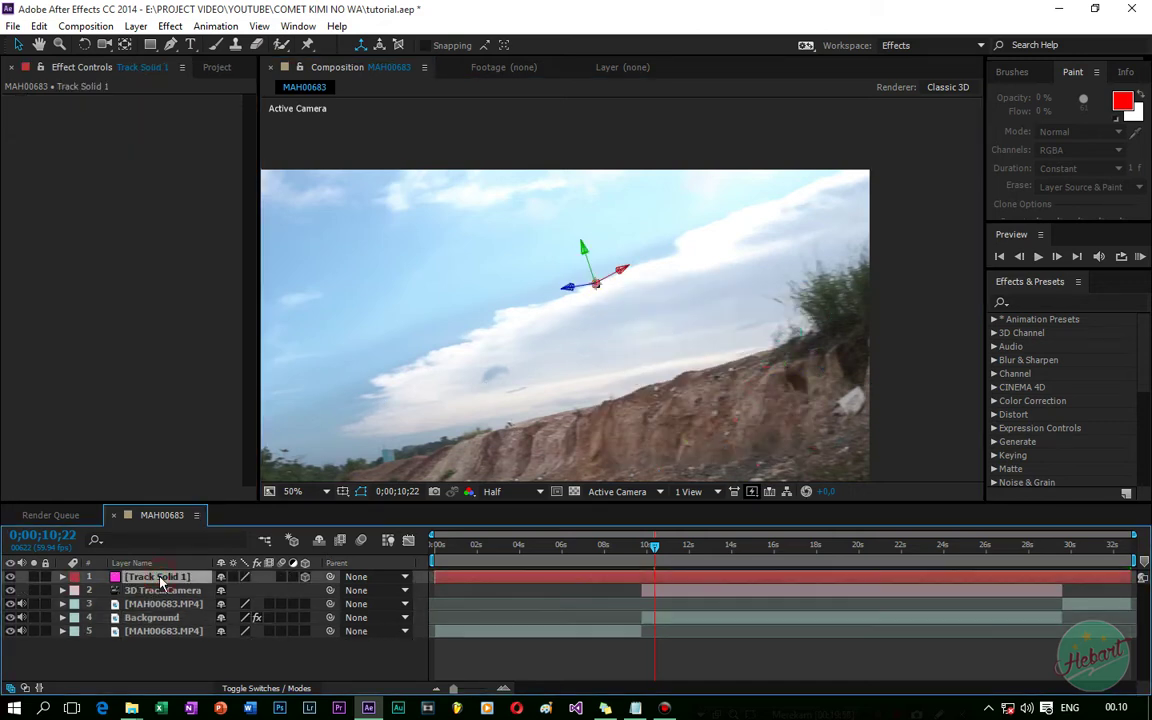
pyautogui.rightClick(166, 582)
pyautogui.click(238, 684)
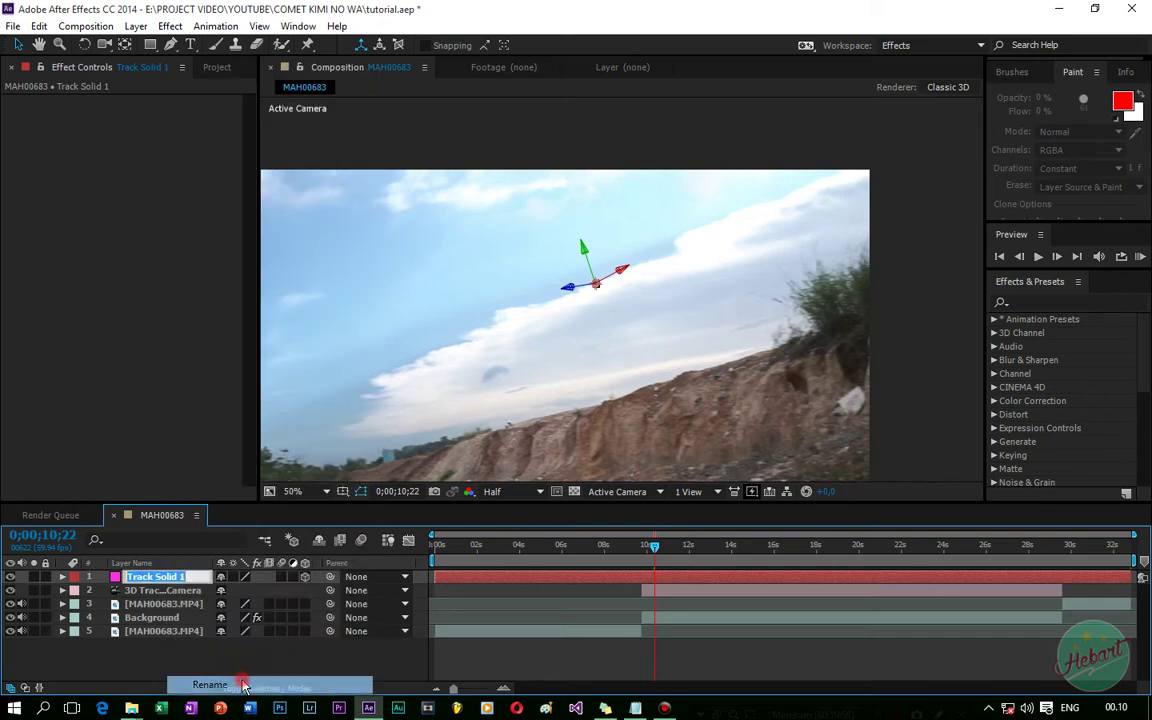
pyautogui.write('Come')
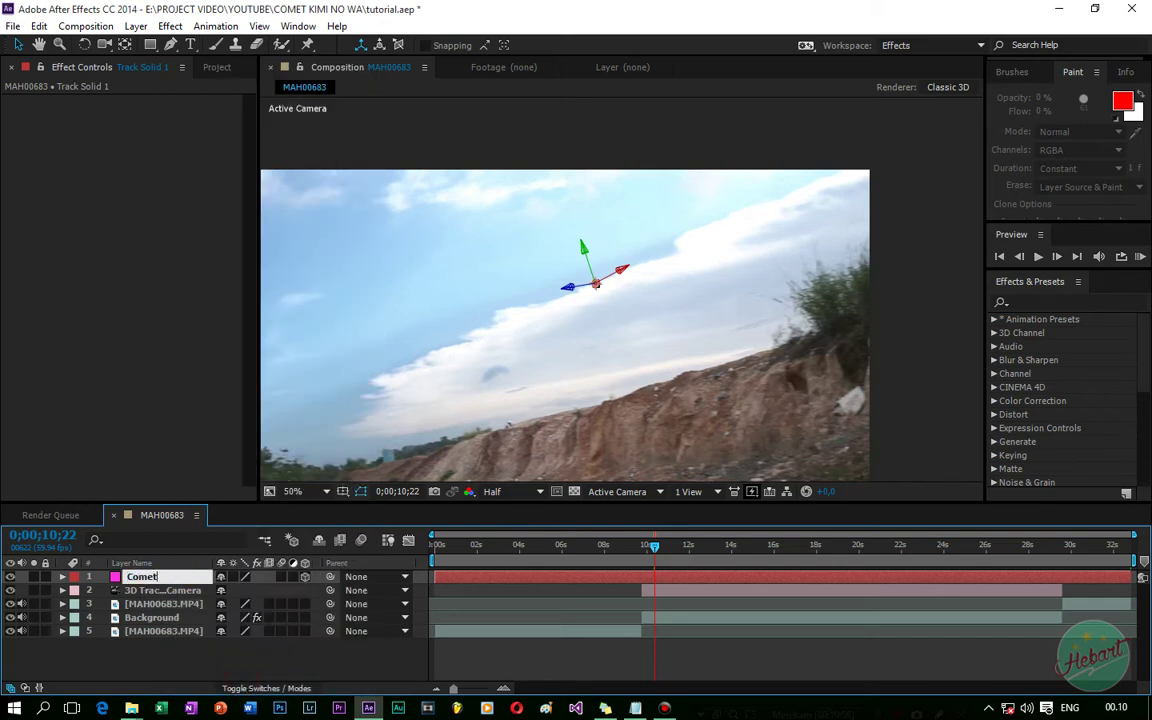
pyautogui.write('t')
pyautogui.press('Return')
# Rename the first MAH00683.MP4 segment's layer as Awal.
pyautogui.click(175, 590)
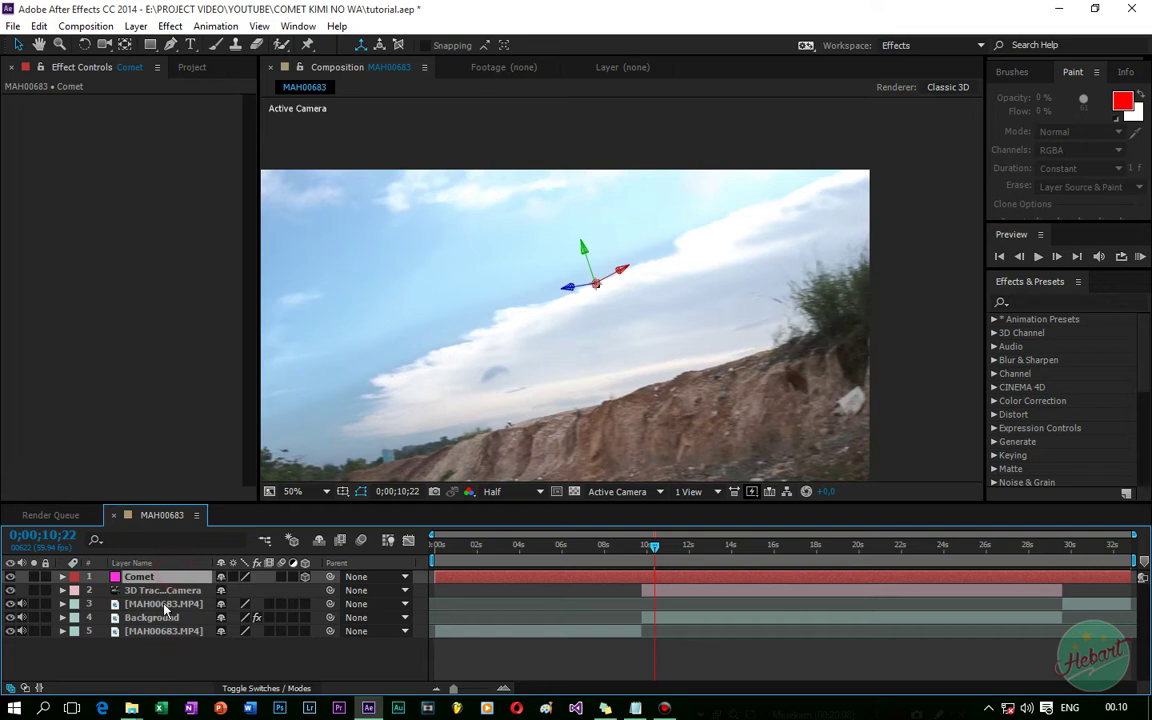
pyautogui.click(163, 618)
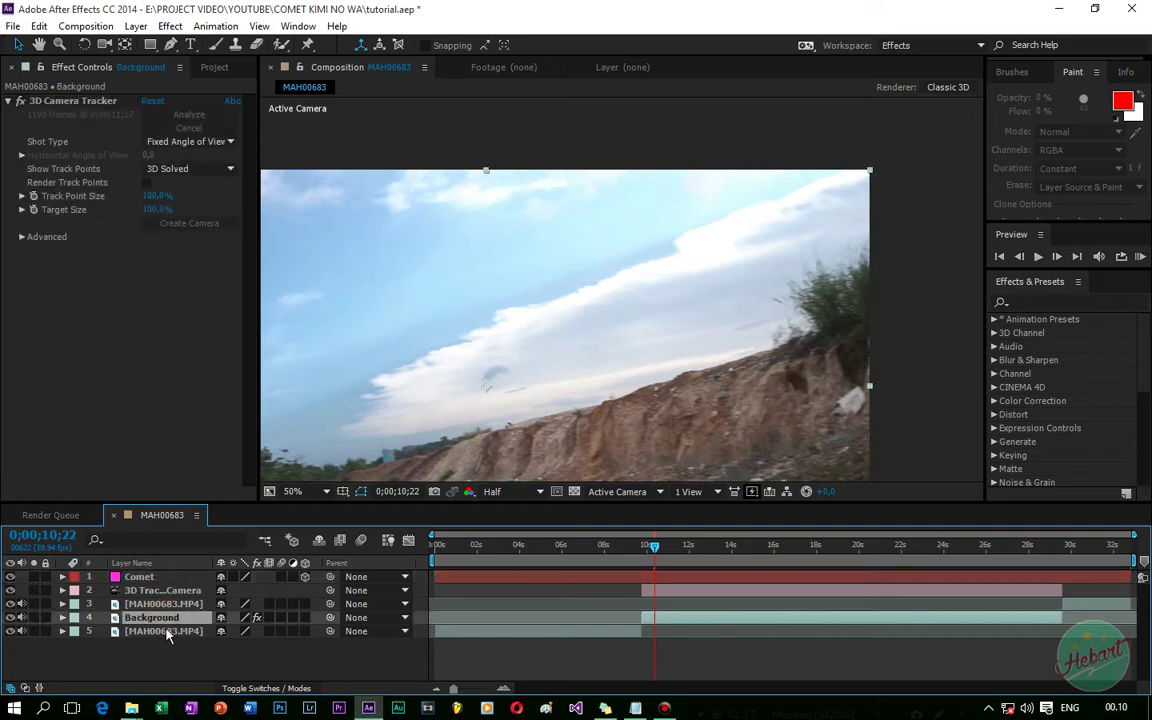
pyautogui.click(163, 631)
pyautogui.rightClick(165, 631)
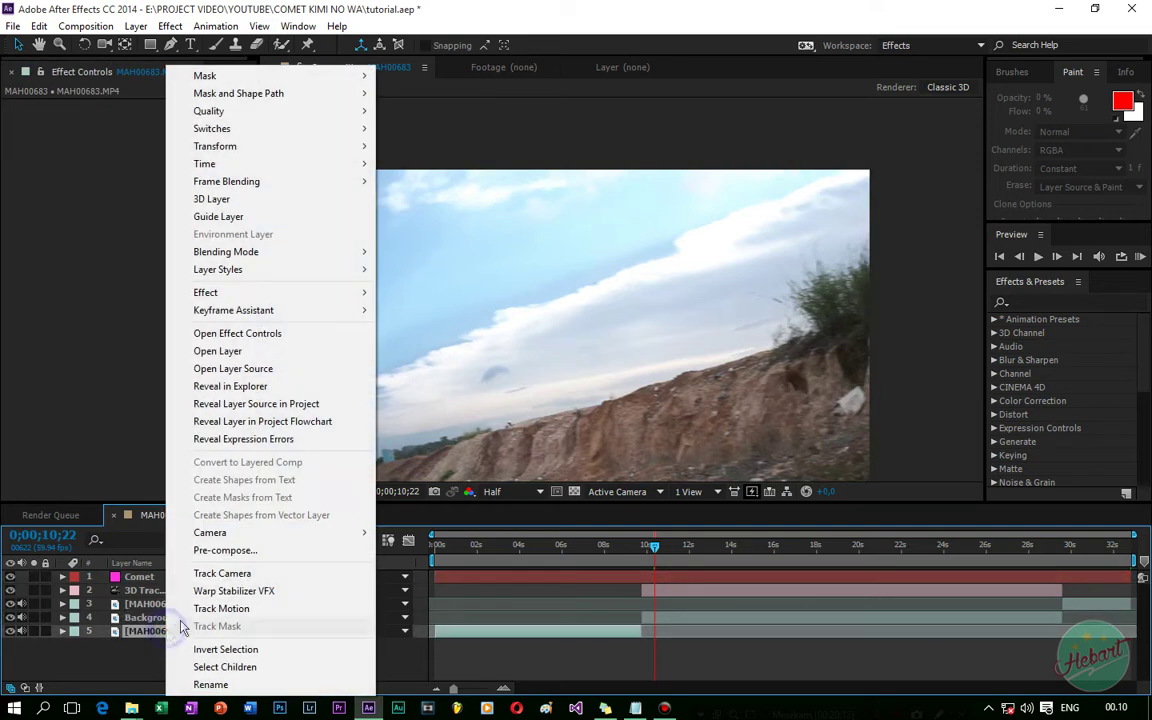
pyautogui.click(224, 684)
pyautogui.write('Awal')
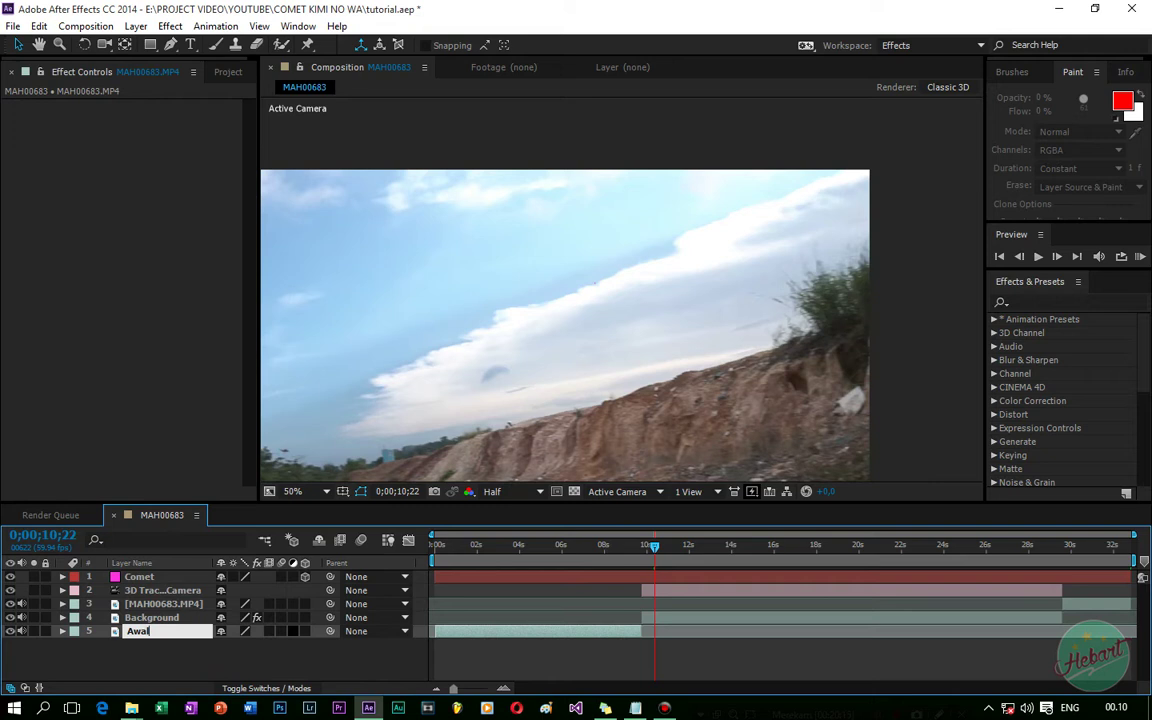
pyautogui.click(147, 645)
# Rename the last MAH00683.MP4 segment's layer as Akhir.
pyautogui.click(168, 604)
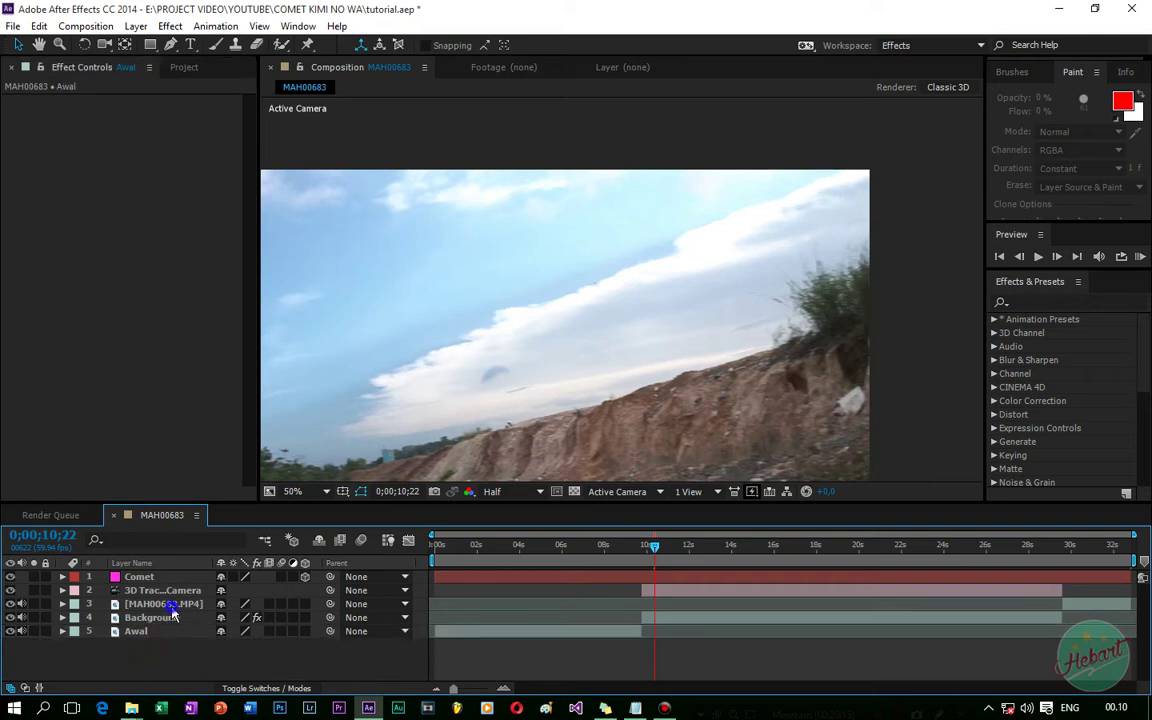
pyautogui.rightClick(172, 604)
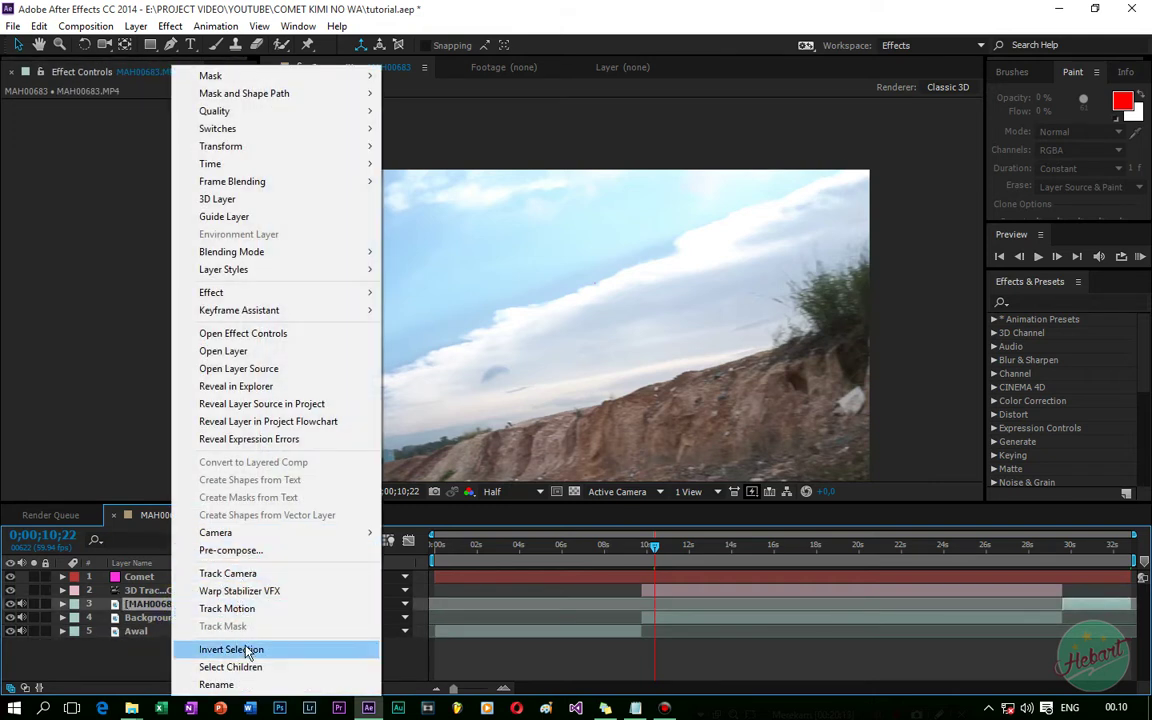
pyautogui.click(240, 684)
pyautogui.write('Akhir')
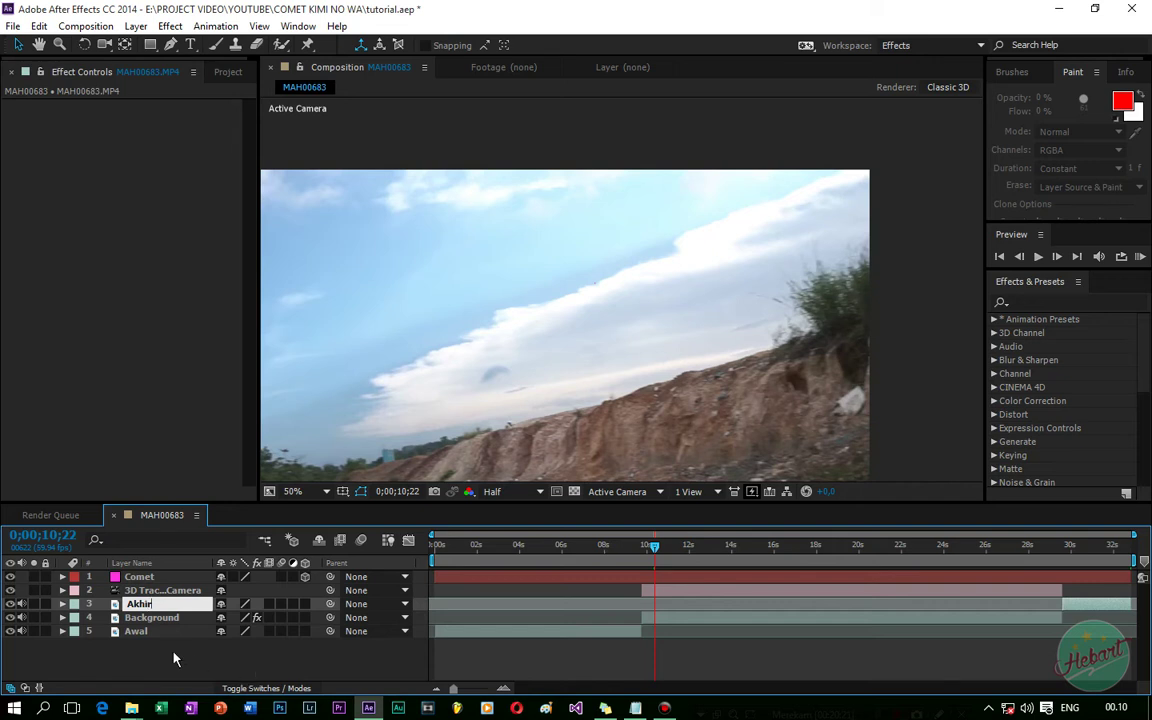
# Select the Comet solid and check how it follows the sky around 0;00;10;47.
pyautogui.click(150, 579)
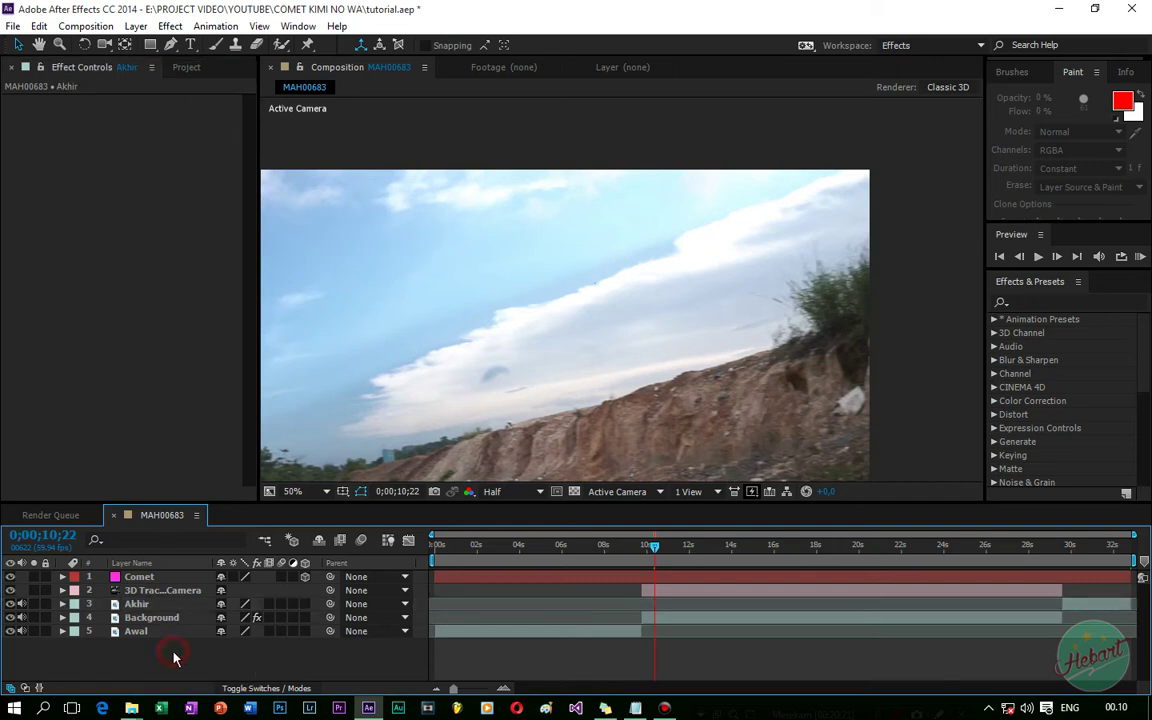
pyautogui.press(',')
pyautogui.moveTo(654, 546)
pyautogui.mouseDown()
pyautogui.moveTo(665, 563)
pyautogui.moveTo(663, 550)
pyautogui.mouseUp()
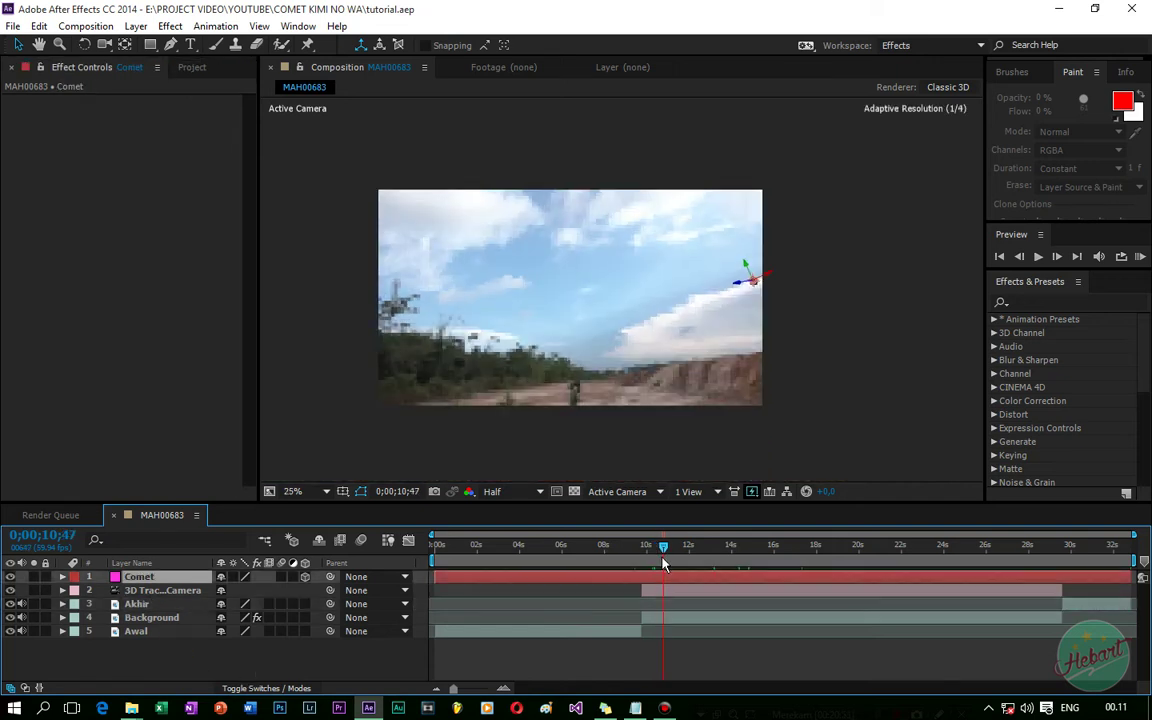
pyautogui.scroll(4, 771, 270)
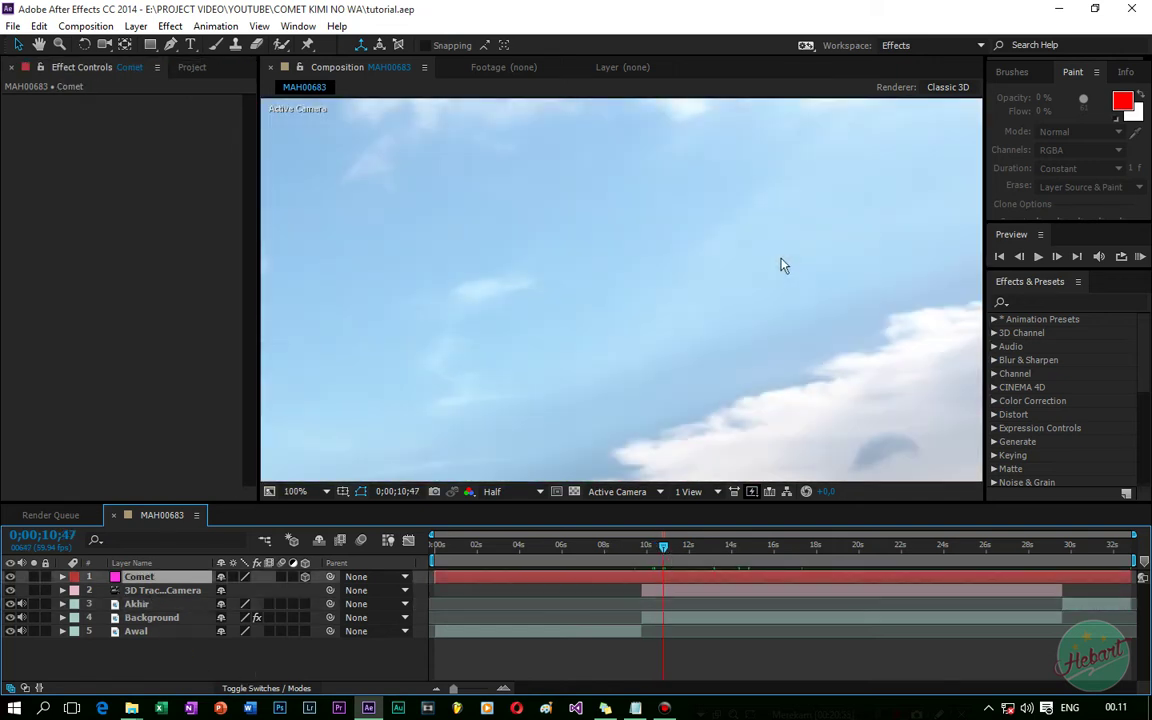
pyautogui.moveTo(555, 267); pyautogui.dragTo(239, 322)
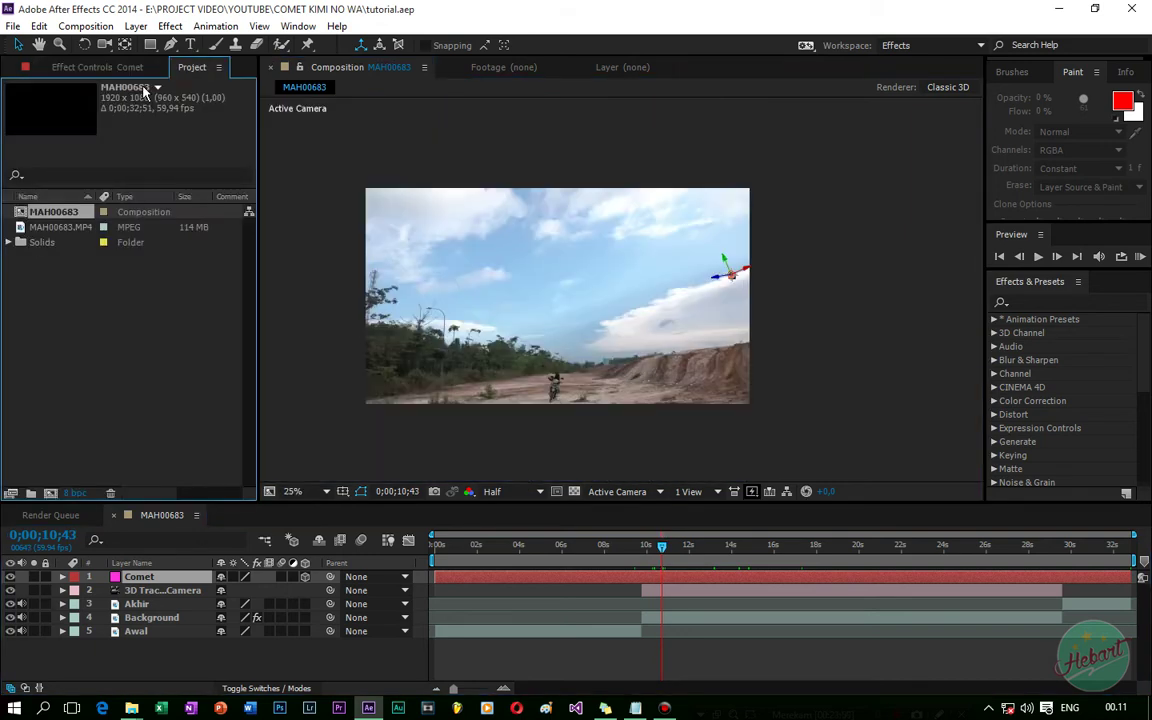
# Import Comet.mov from the COMET KIMI NO WA folder into the project.
pyautogui.hotkey('alt', 'e')
pyautogui.press('Escape')
pyautogui.click(145, 377)
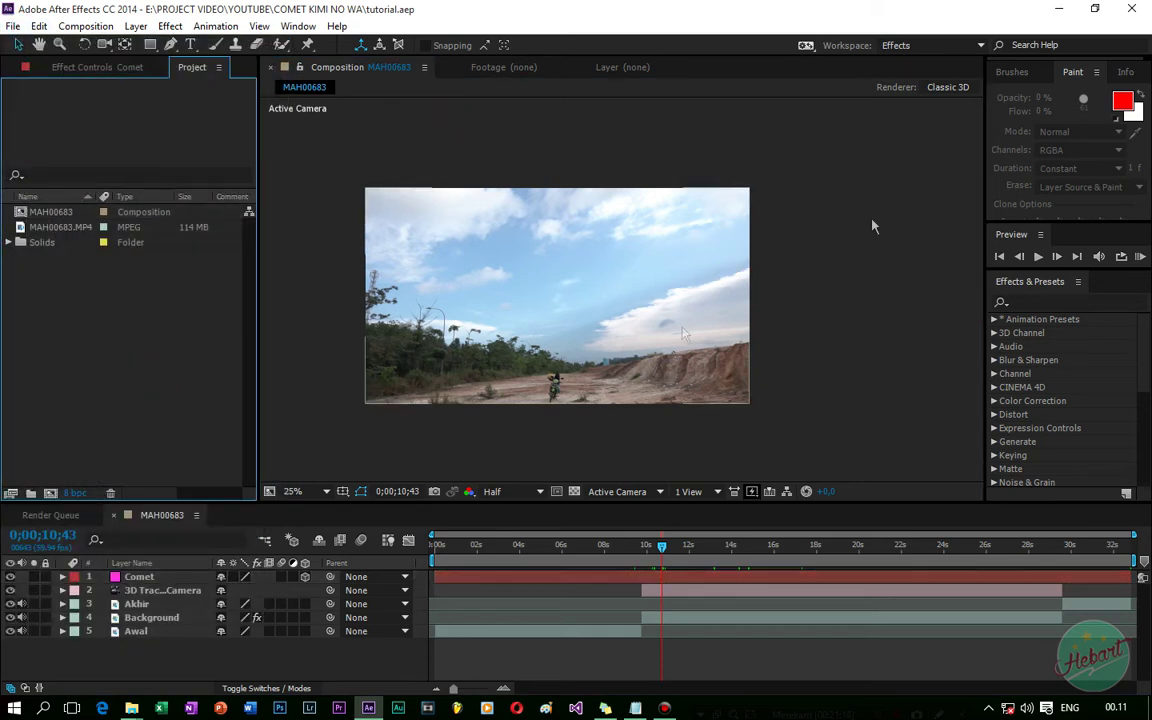
pyautogui.click(13, 26)
pyautogui.moveTo(128, 236)
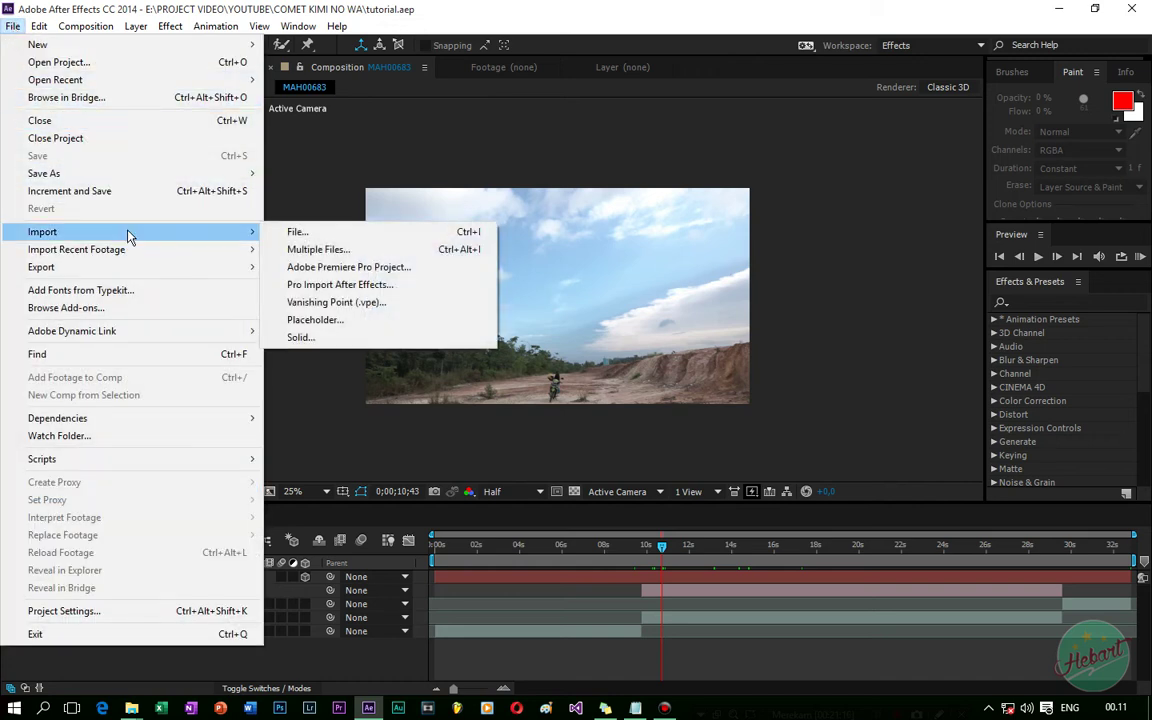
pyautogui.click(314, 234)
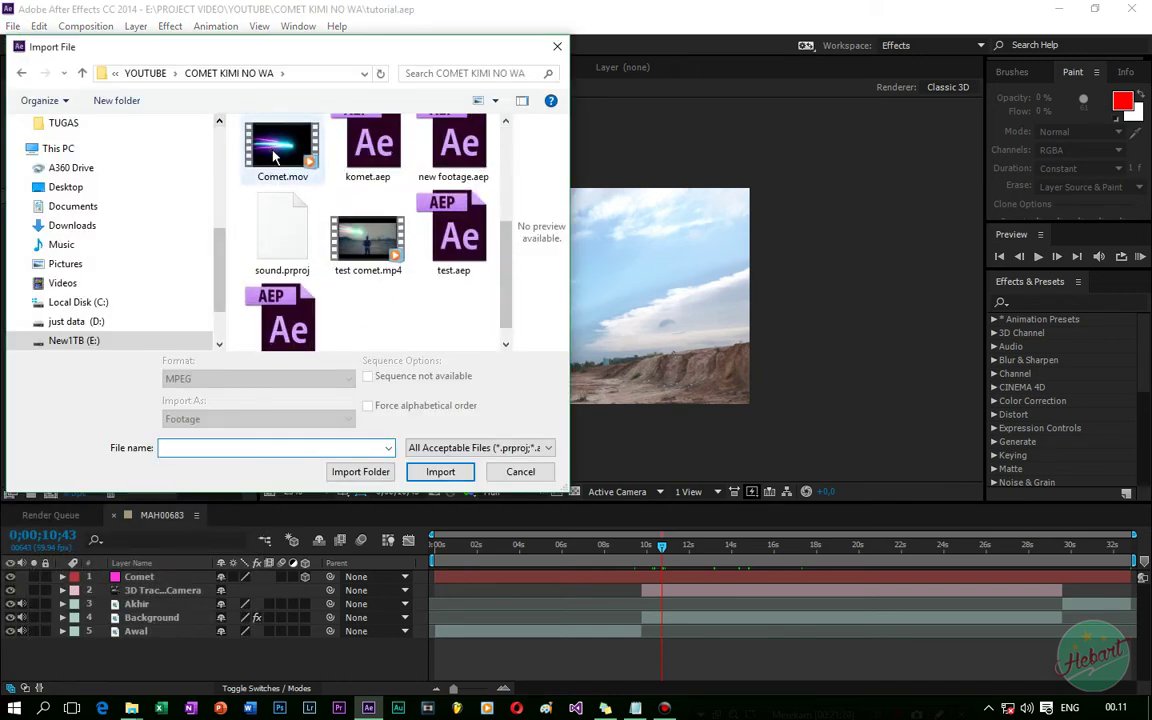
pyautogui.click(272, 152)
pyautogui.click(440, 472)
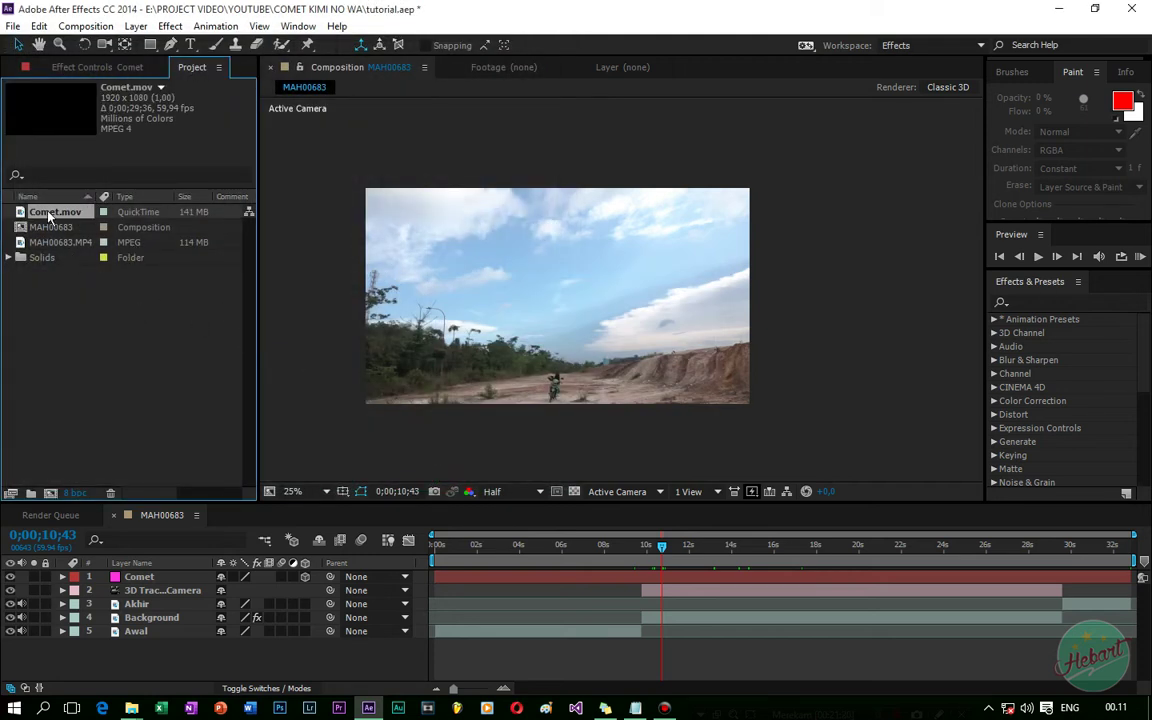
# Add Comet.mov as the topmost layer and shift it to start together with the Background segment.
pyautogui.moveTo(48, 215); pyautogui.dragTo(143, 578)
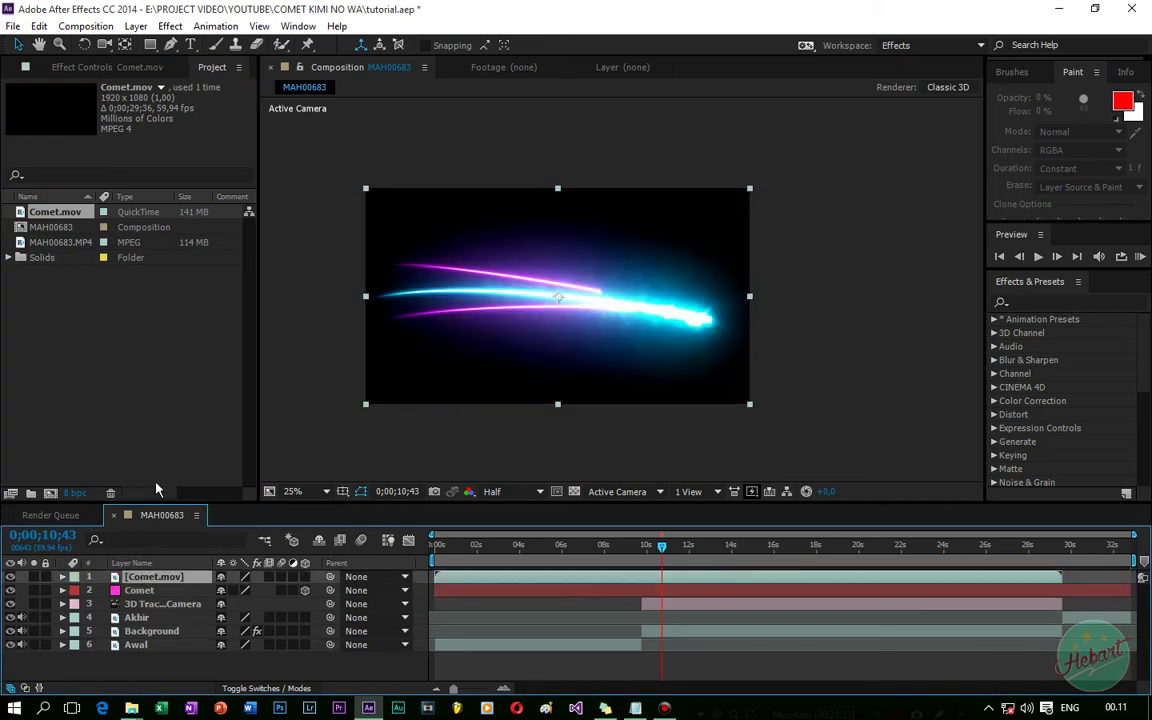
pyautogui.moveTo(485, 580); pyautogui.dragTo(667, 594)
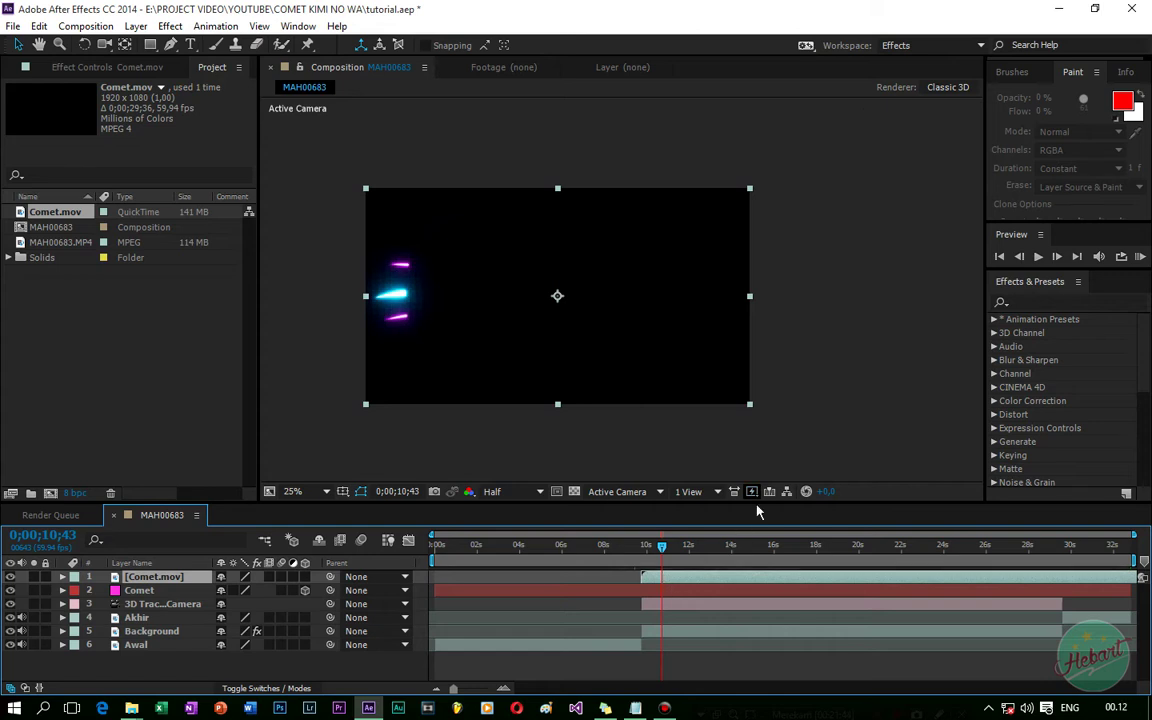
# Compare the comet clip with the footage at 0;00;12;36 and flip the Comet.mov layer horizontally.
pyautogui.press('space')
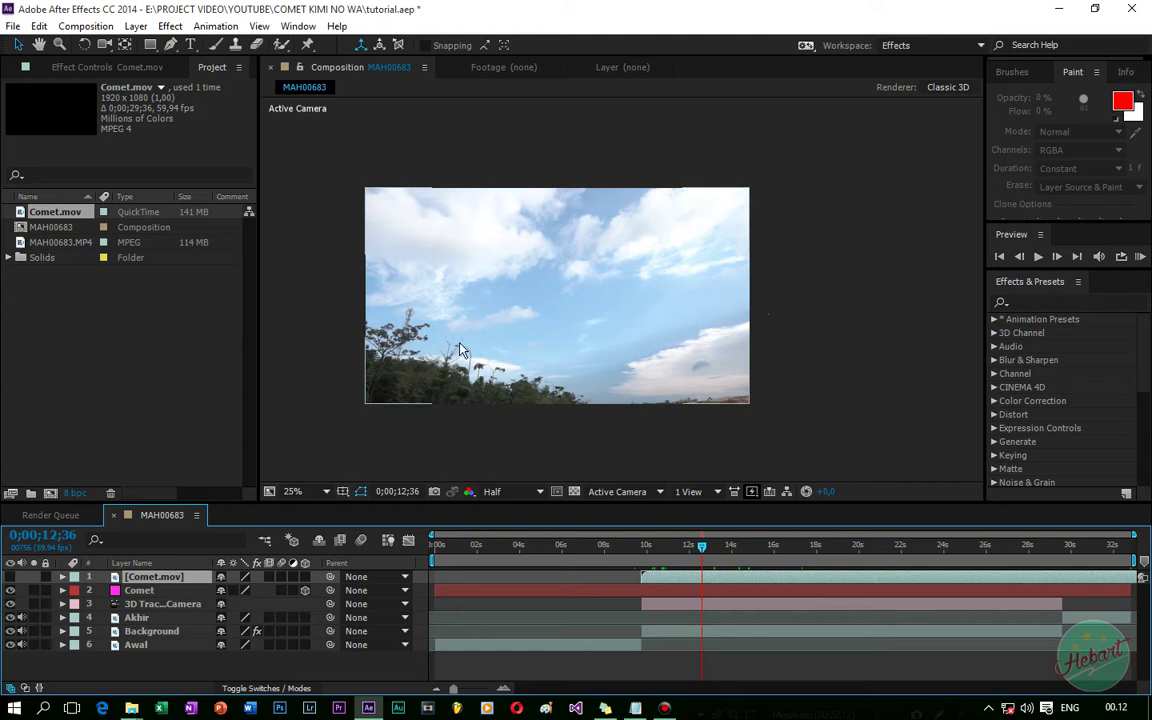
pyautogui.click(150, 515)
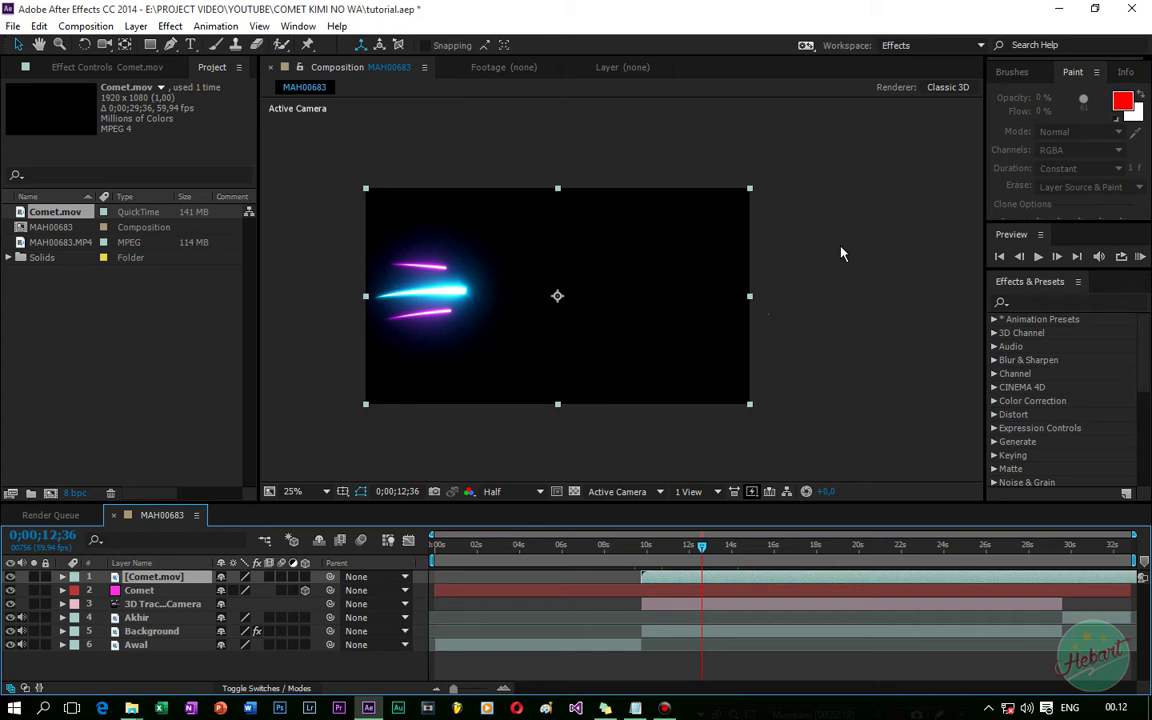
pyautogui.rightClick(573, 256)
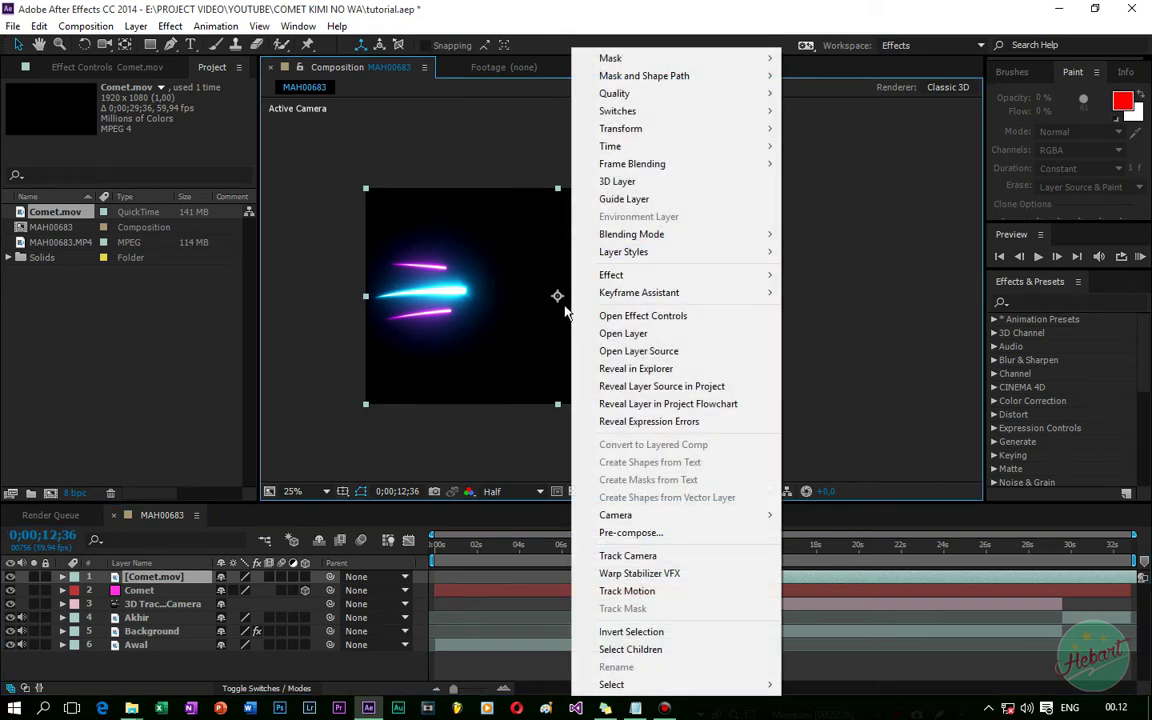
pyautogui.moveTo(700, 136)
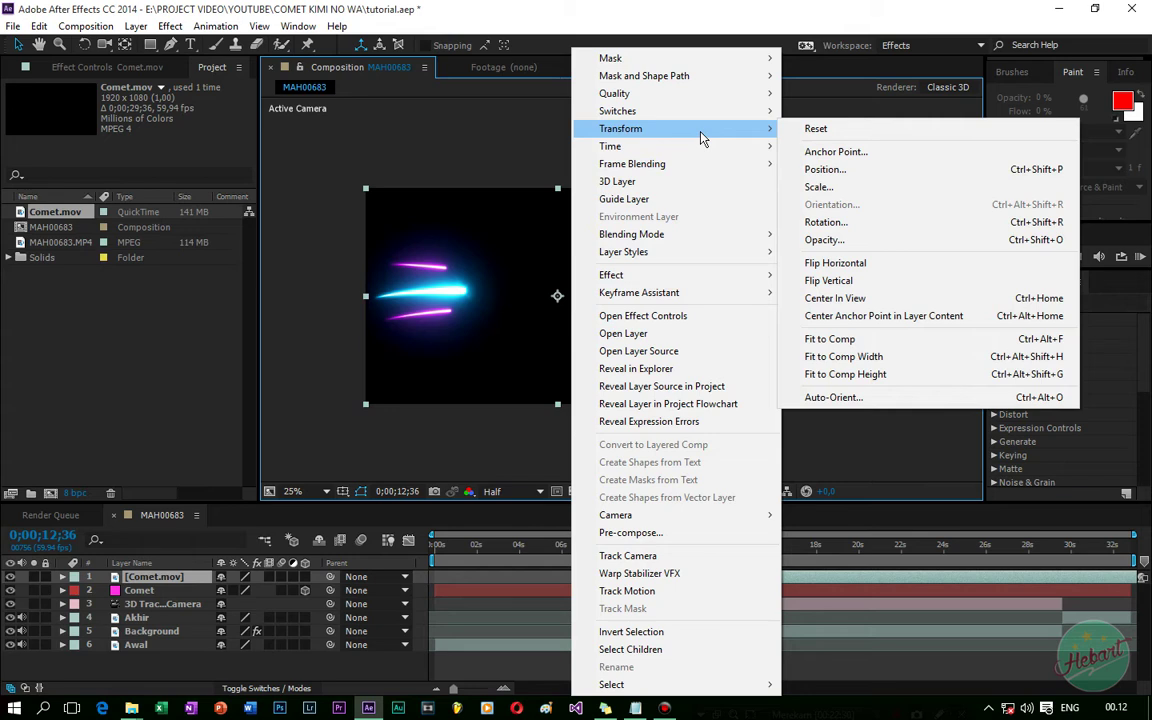
pyautogui.click(865, 263)
# Split the Comet.mov layer at 0;00;29;34 and delete the part after the split.
pyautogui.moveTo(701, 546)
pyautogui.mouseDown()
pyautogui.moveTo(815, 552)
pyautogui.moveTo(688, 563)
pyautogui.moveTo(652, 552)
pyautogui.moveTo(987, 552)
pyautogui.moveTo(1062, 566)
pyautogui.mouseUp()
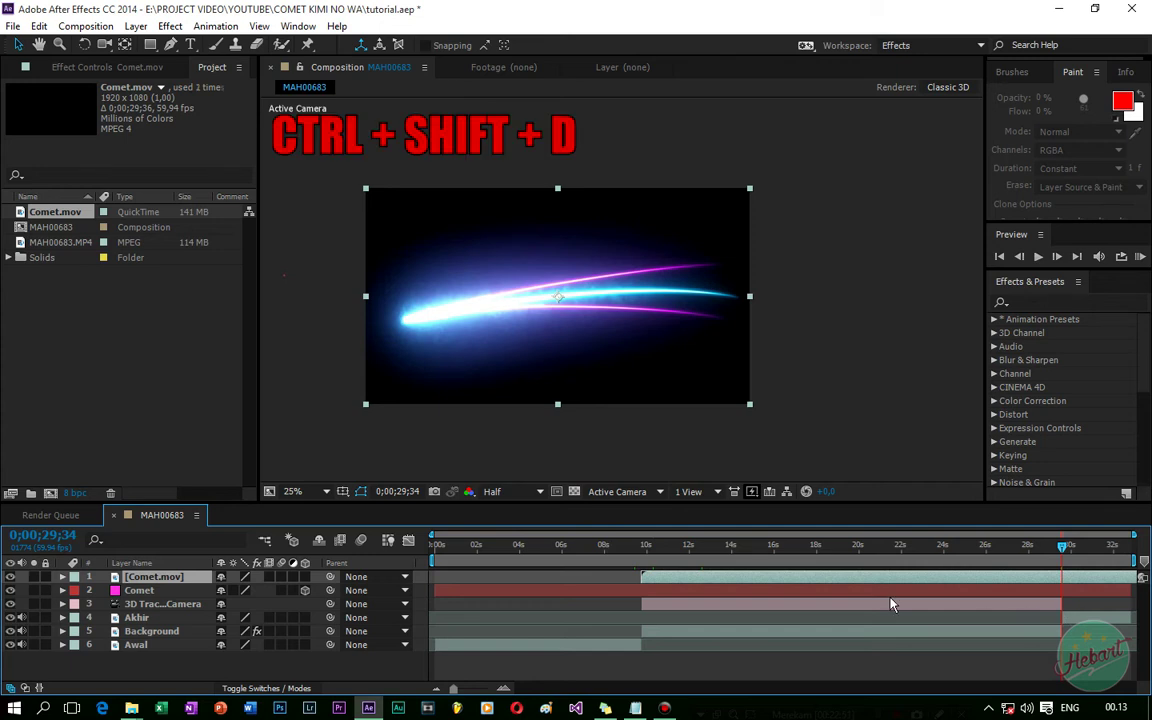
pyautogui.hotkey('ctrl', 'shift', 'd')
pyautogui.click(186, 592)
pyautogui.click(160, 577)
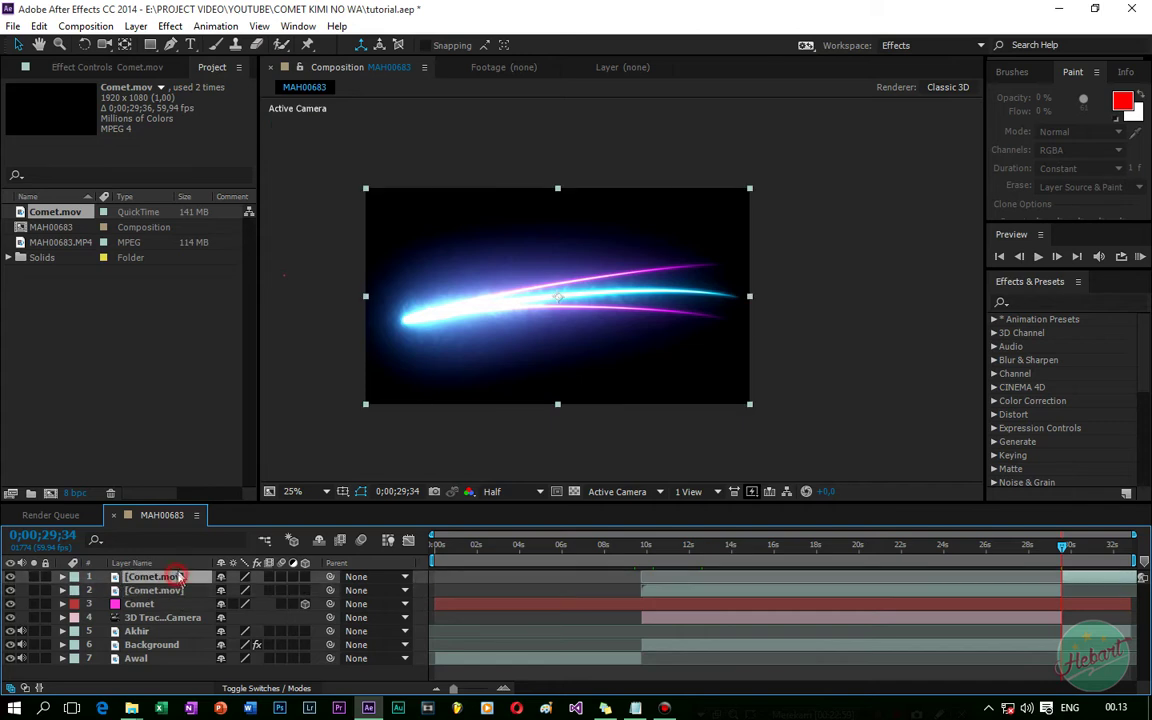
pyautogui.press('Delete')
# Go to about 0;00;20;29 and set the Comet.mov layer's blending mode to Screen.
pyautogui.click(869, 545)
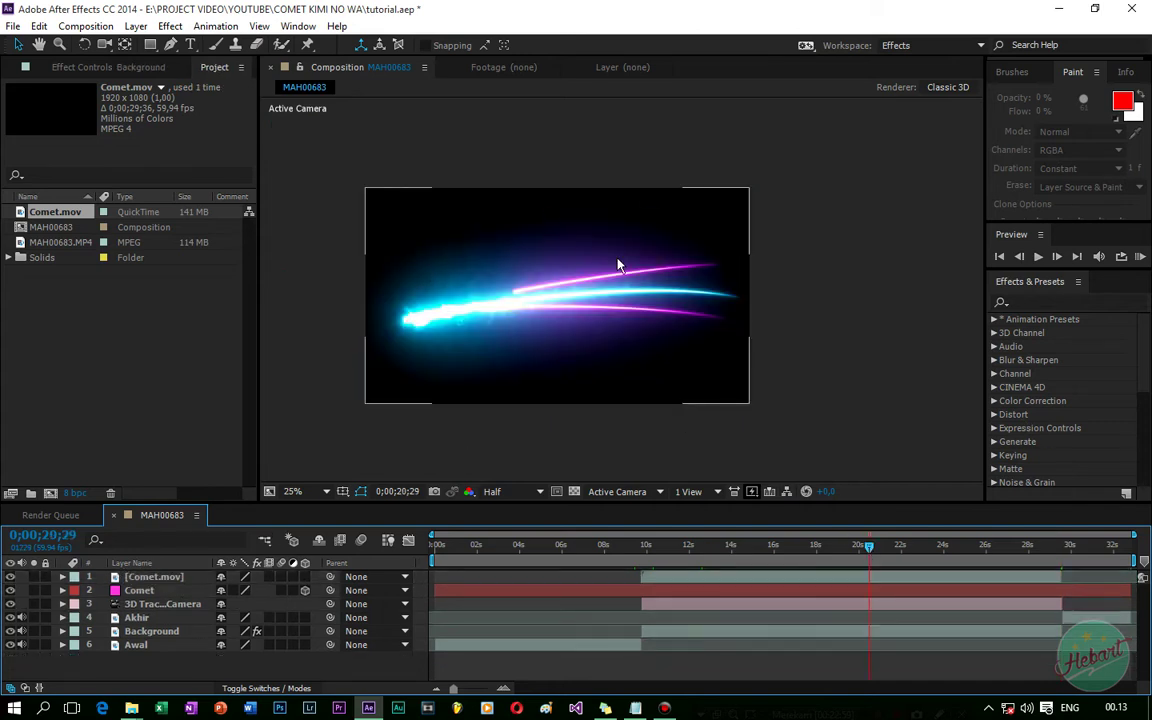
pyautogui.click(496, 396)
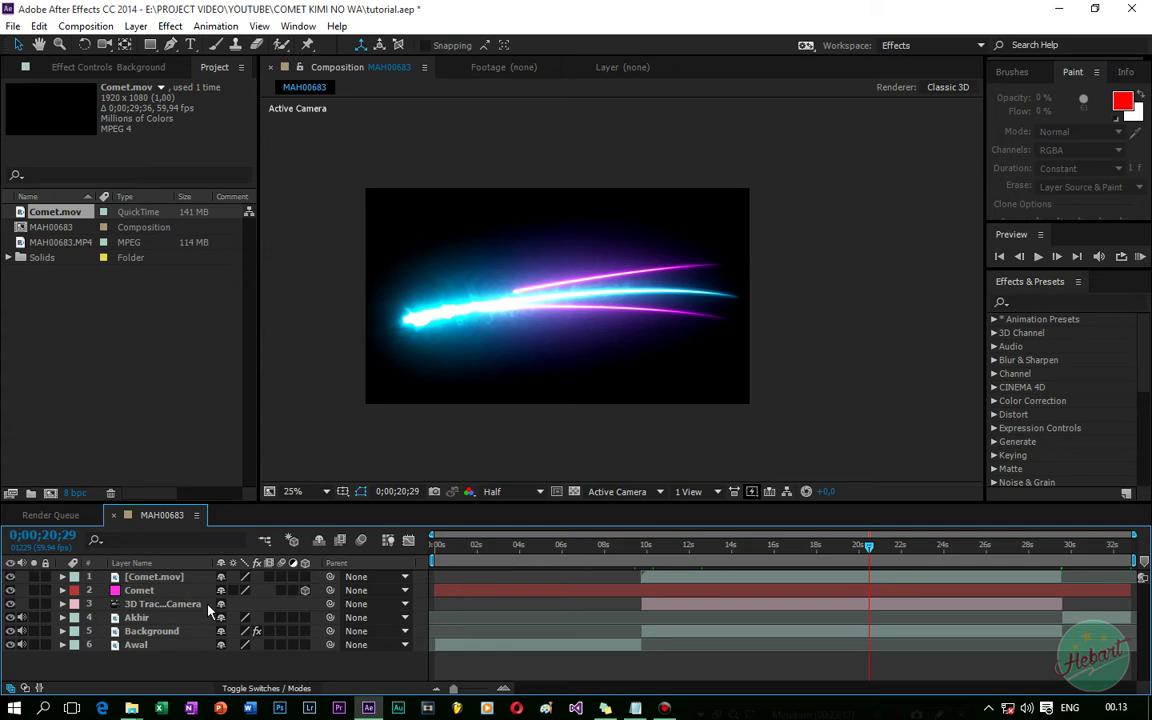
pyautogui.click(483, 265)
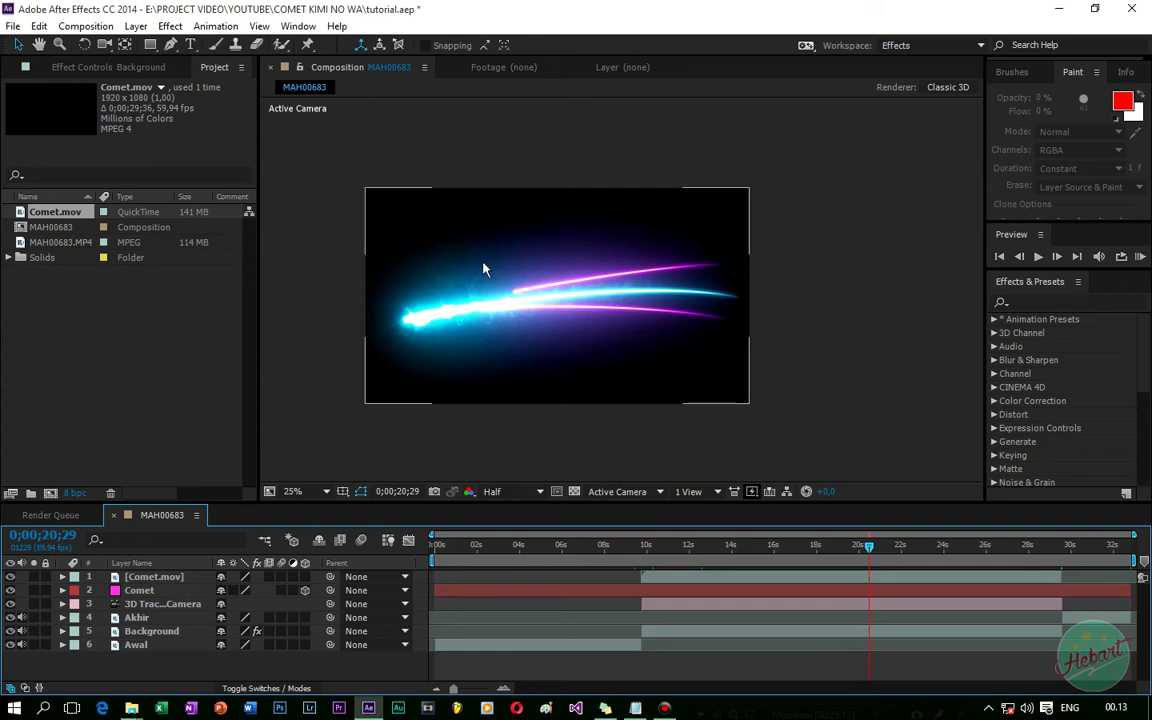
pyautogui.rightClick(535, 270)
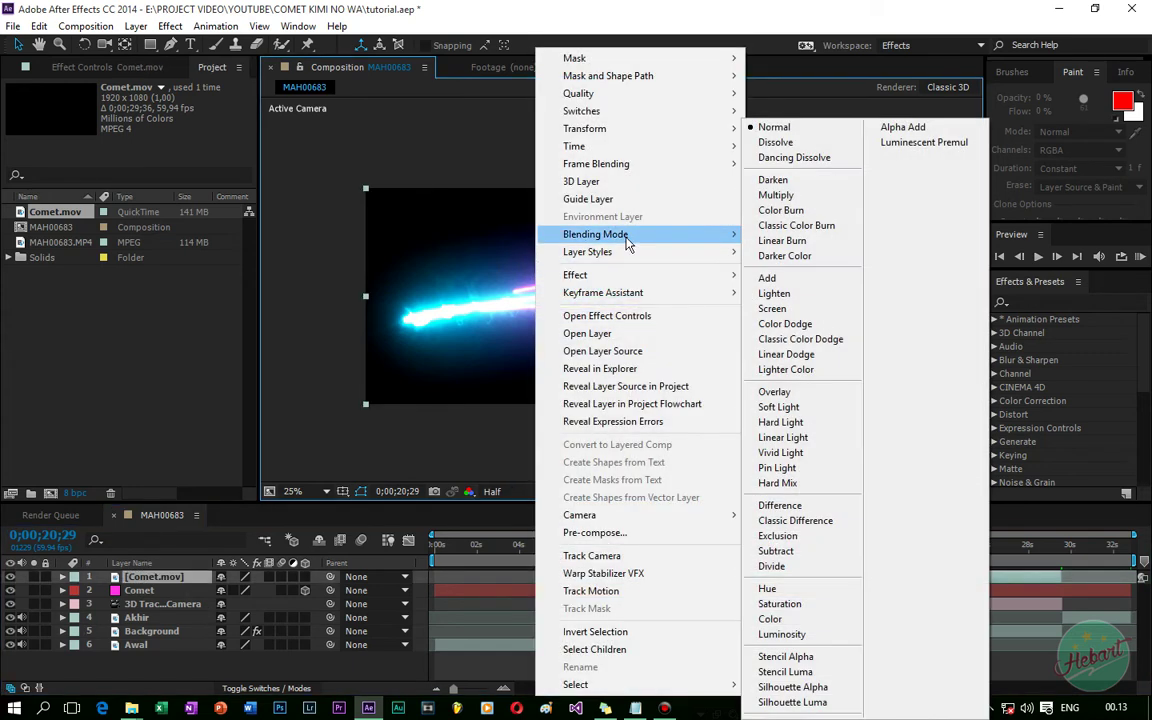
pyautogui.click(772, 308)
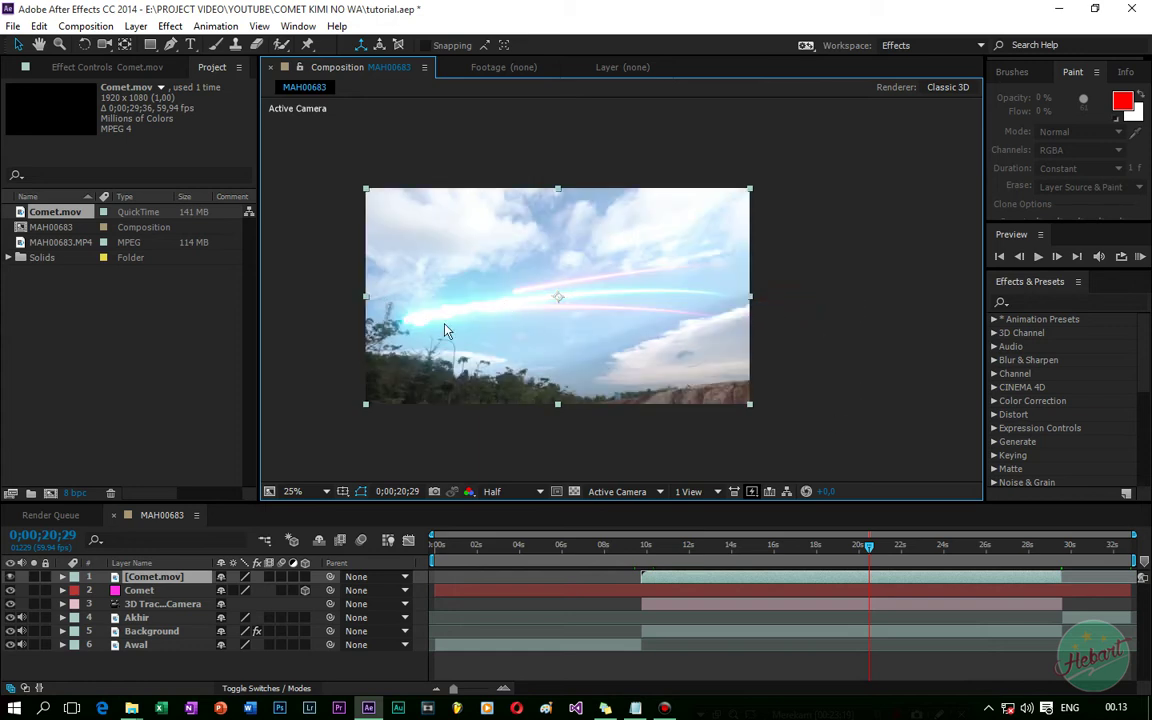
# Scrub through the comet section to check its motion over the footage, ending at about 0;00;20;31.
pyautogui.click(728, 547)
pyautogui.click(743, 547)
pyautogui.click(776, 548)
pyautogui.moveTo(778, 556); pyautogui.dragTo(991, 571)
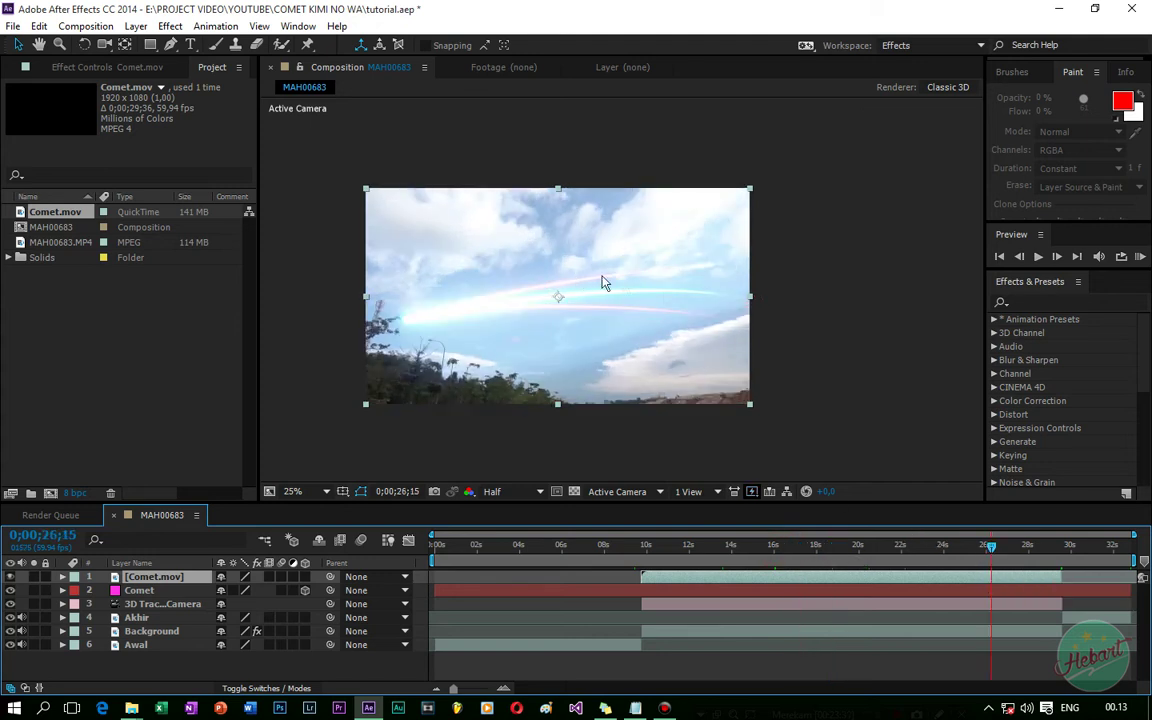
pyautogui.moveTo(991, 552)
pyautogui.mouseDown()
pyautogui.moveTo(1051, 560)
pyautogui.moveTo(984, 555)
pyautogui.mouseUp()
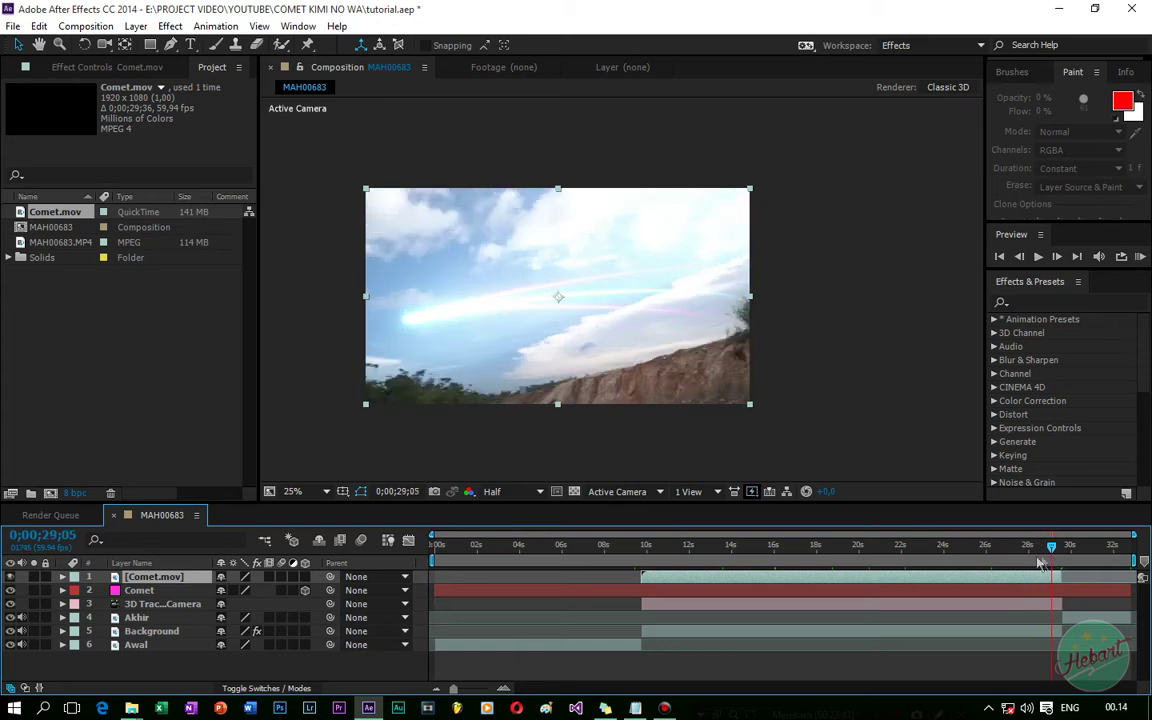
pyautogui.click(869, 548)
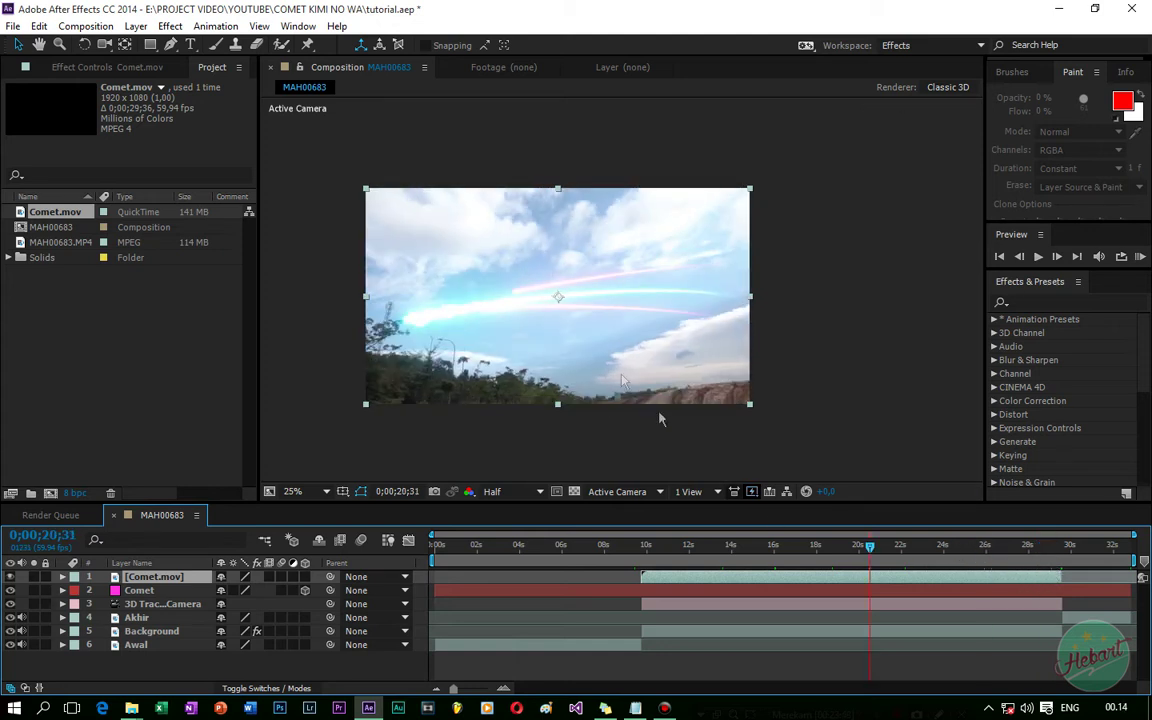
# Time-stretch the Comet.mov layer with a stretch factor of 150, holding its in-point in place.
pyautogui.rightClick(744, 583)
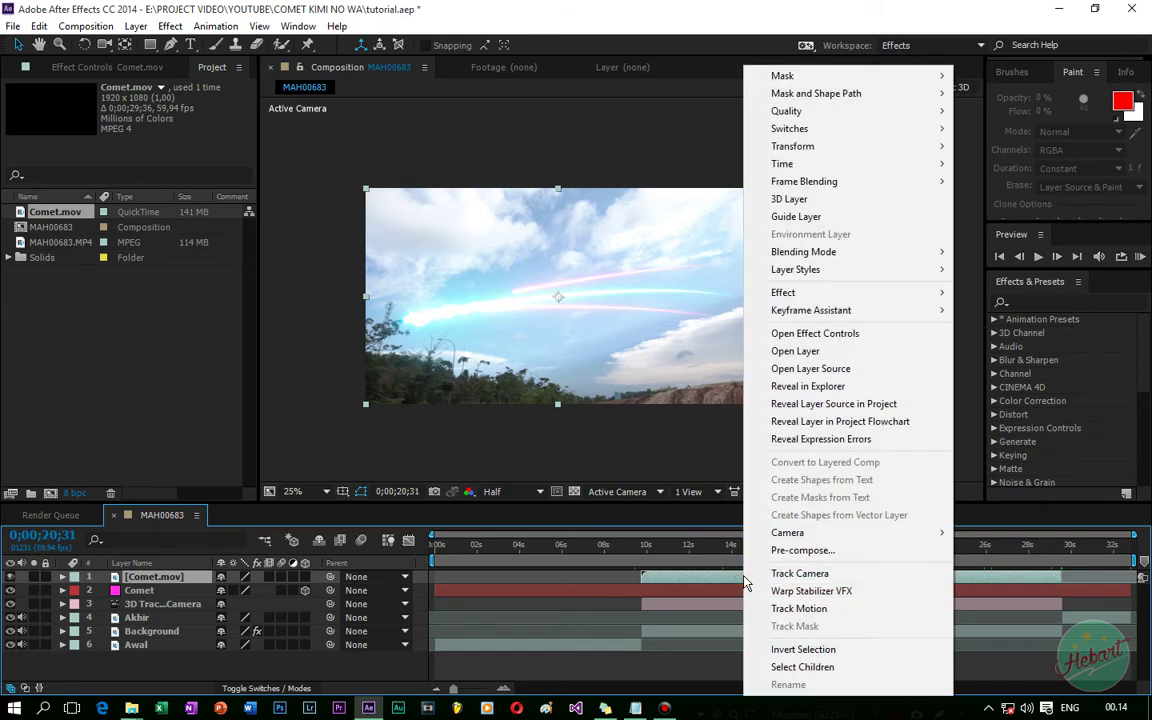
pyautogui.moveTo(871, 168)
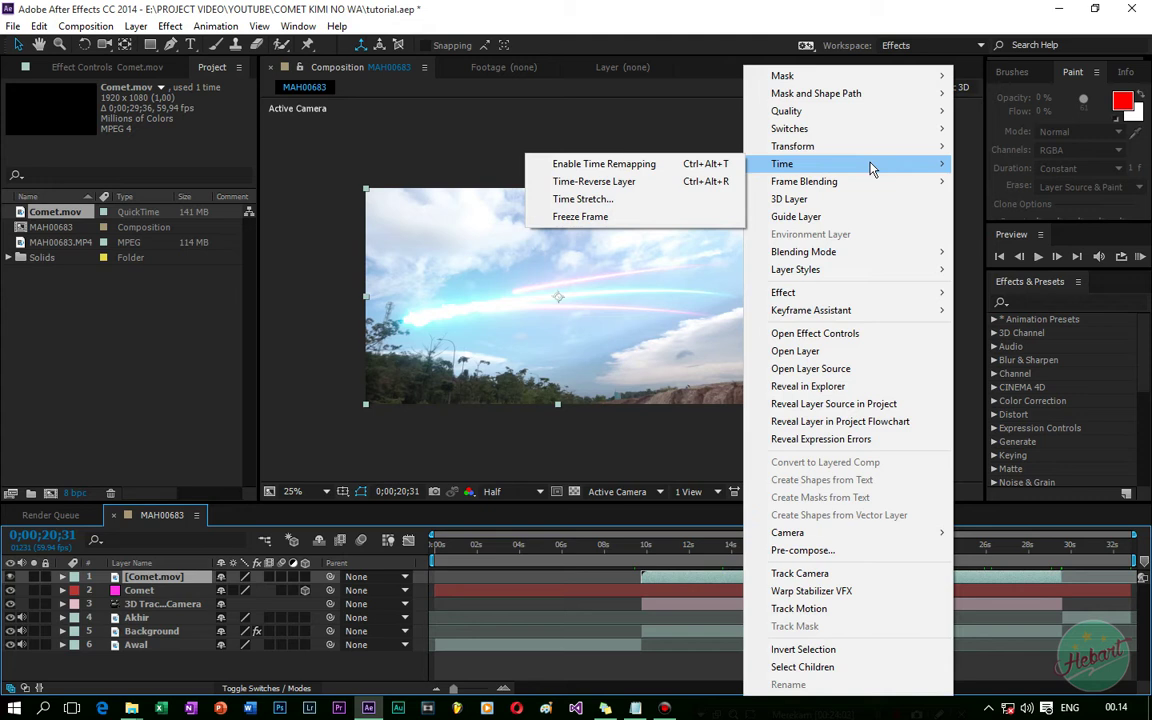
pyautogui.click(663, 201)
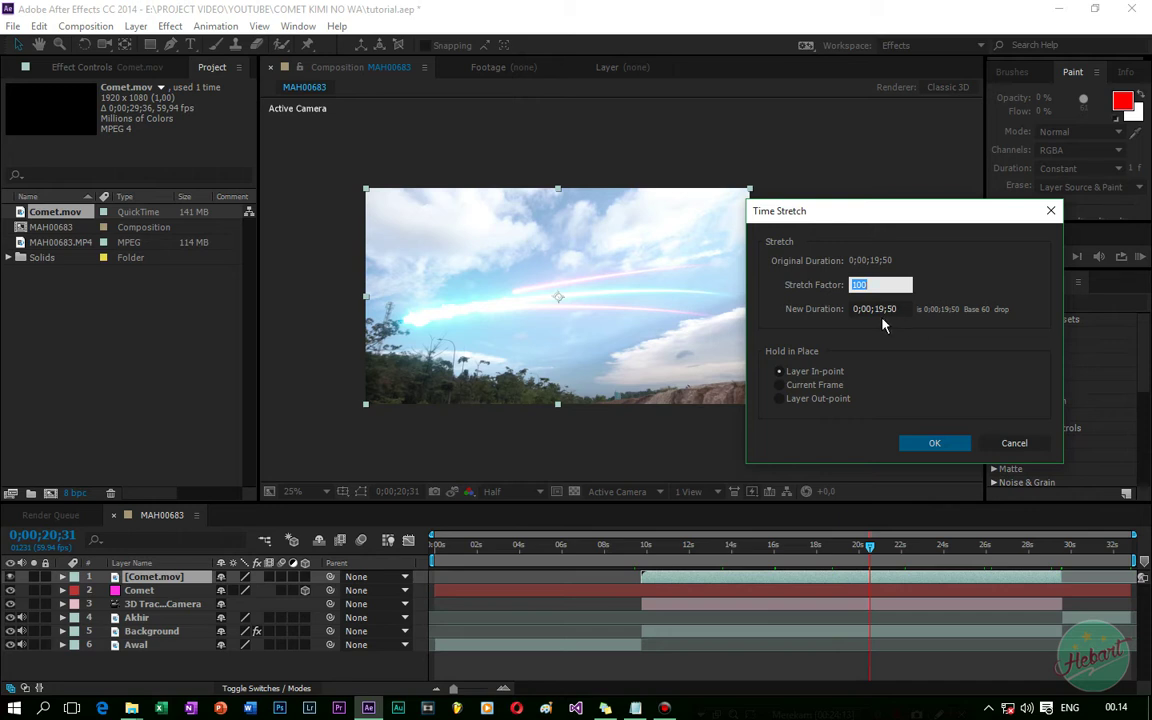
pyautogui.write('150')
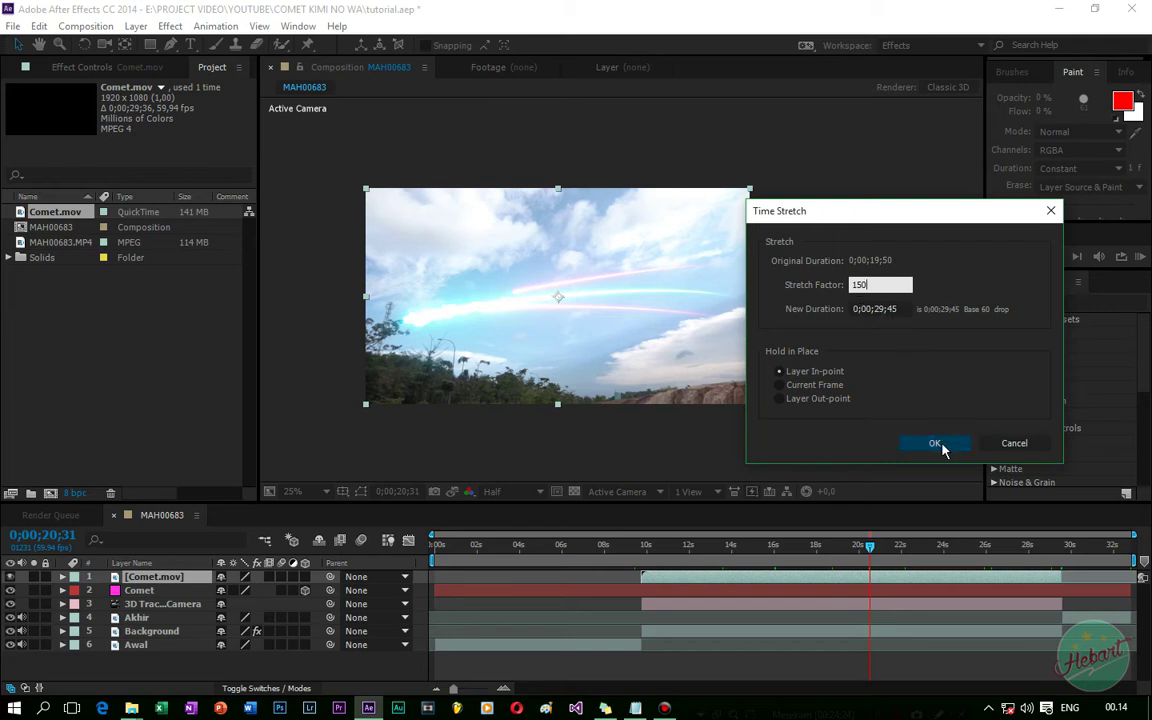
pyautogui.click(935, 444)
# Trim the Comet.mov layer by splitting it at 0;00;29;36 and deleting the remainder, and save the project.
pyautogui.moveTo(870, 553); pyautogui.dragTo(1063, 560)
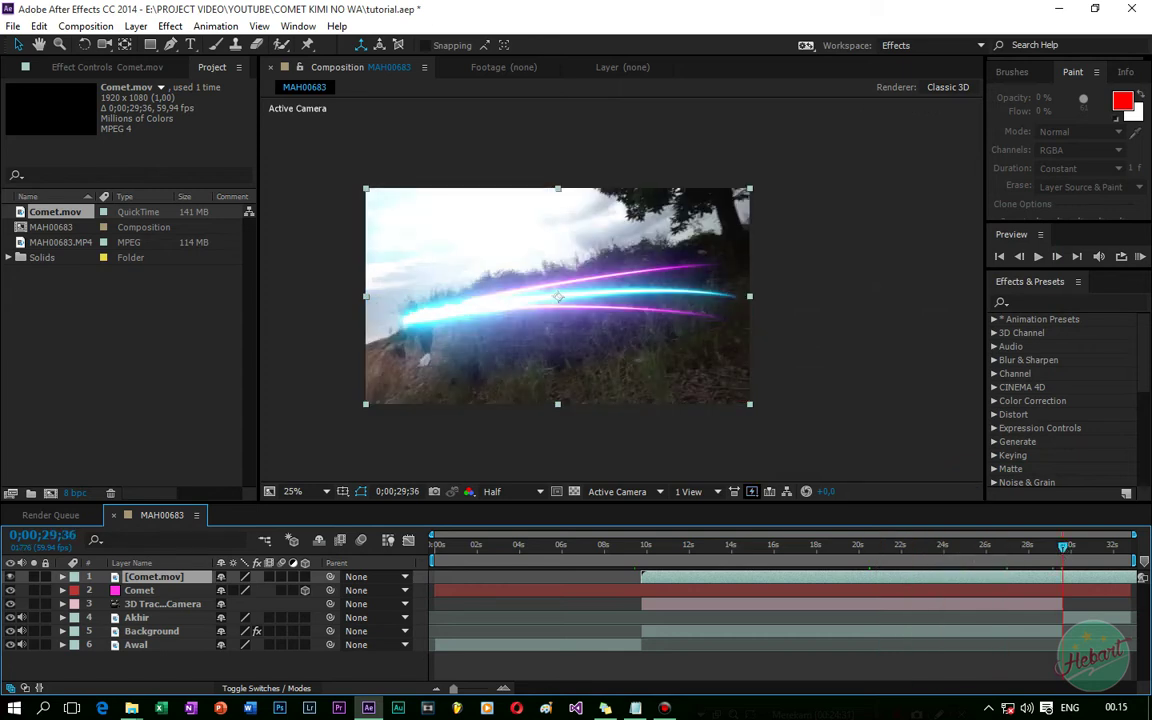
pyautogui.hotkey('ctrl', 'shift', 'd')
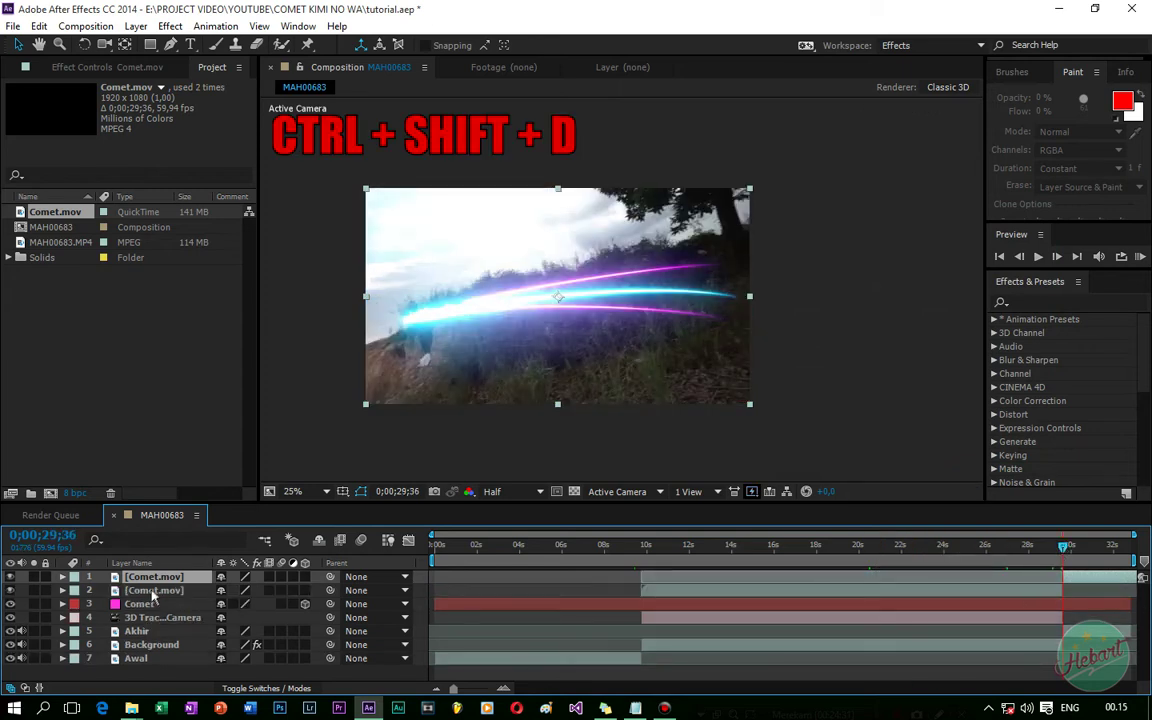
pyautogui.press('Delete')
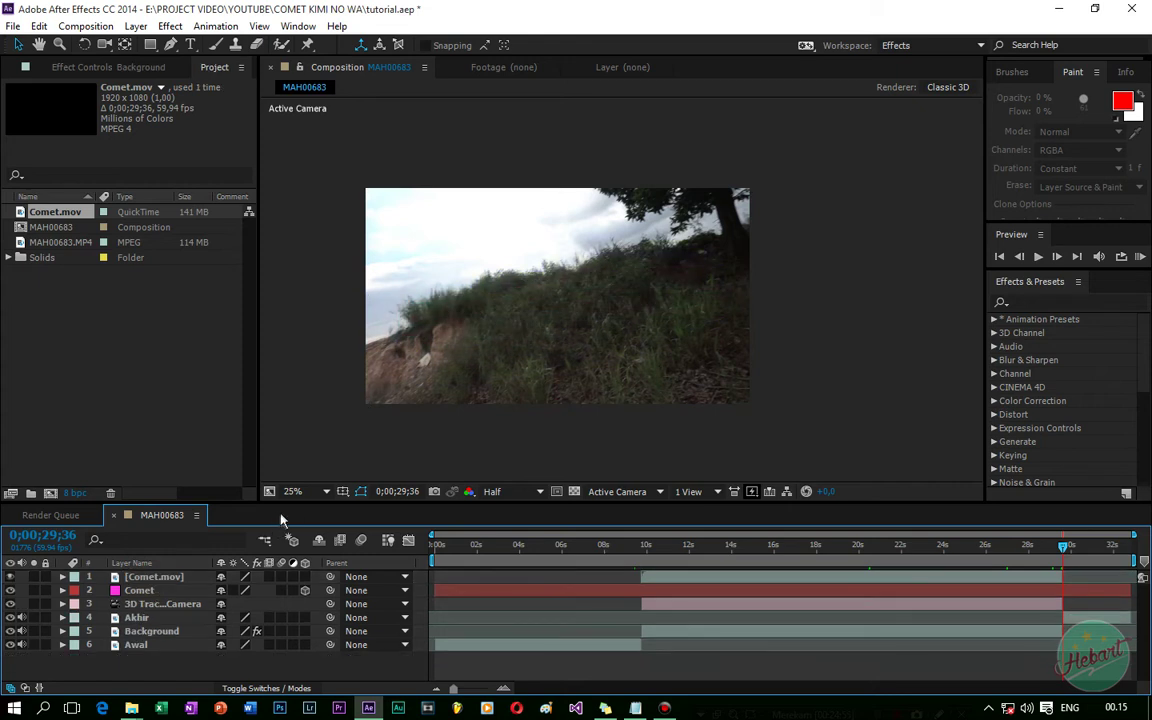
pyautogui.hotkey('ctrl', 's')
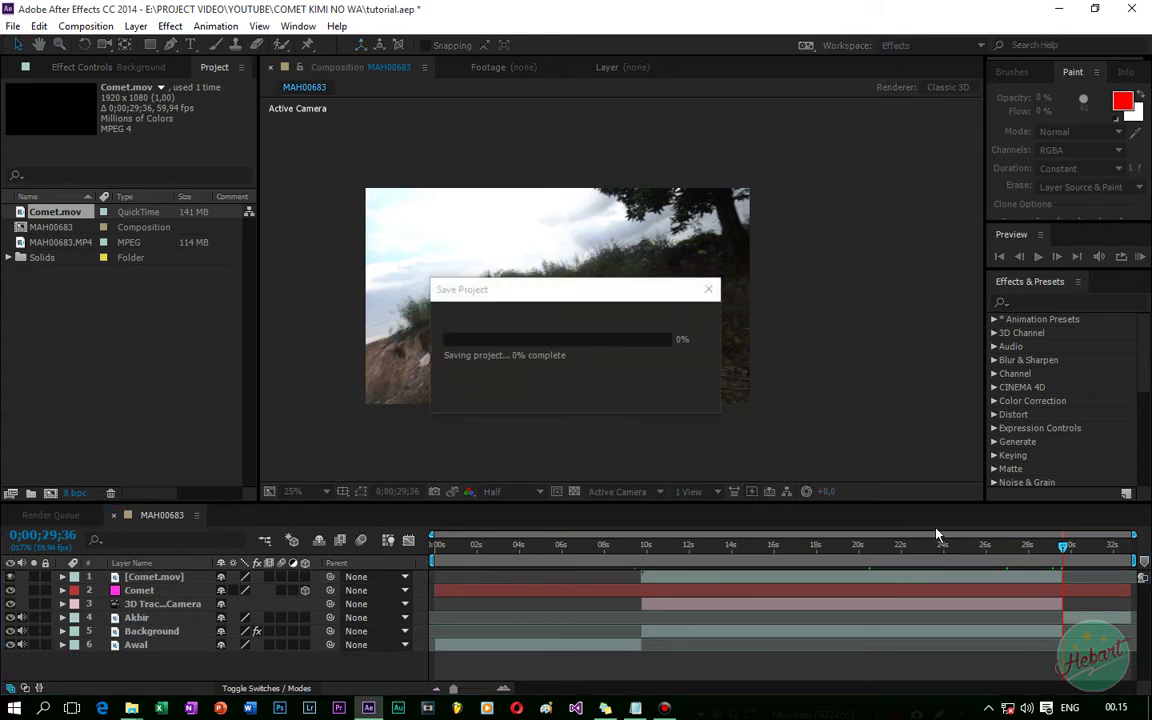
# Go to 0;00;11;08 and parent the Comet.mov layer to the Comet solid.
pyautogui.press('pageup')
pyautogui.click(641, 548)
pyautogui.moveTo(641, 548); pyautogui.dragTo(670, 558)
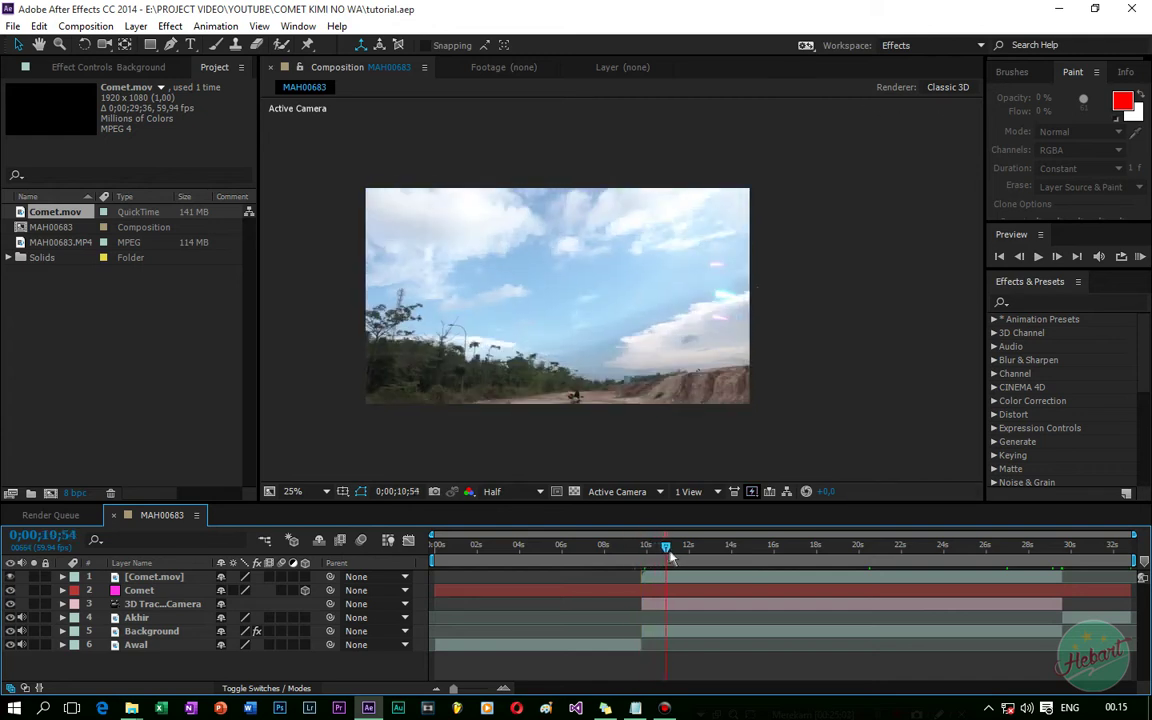
pyautogui.click(671, 549)
pyautogui.click(145, 590)
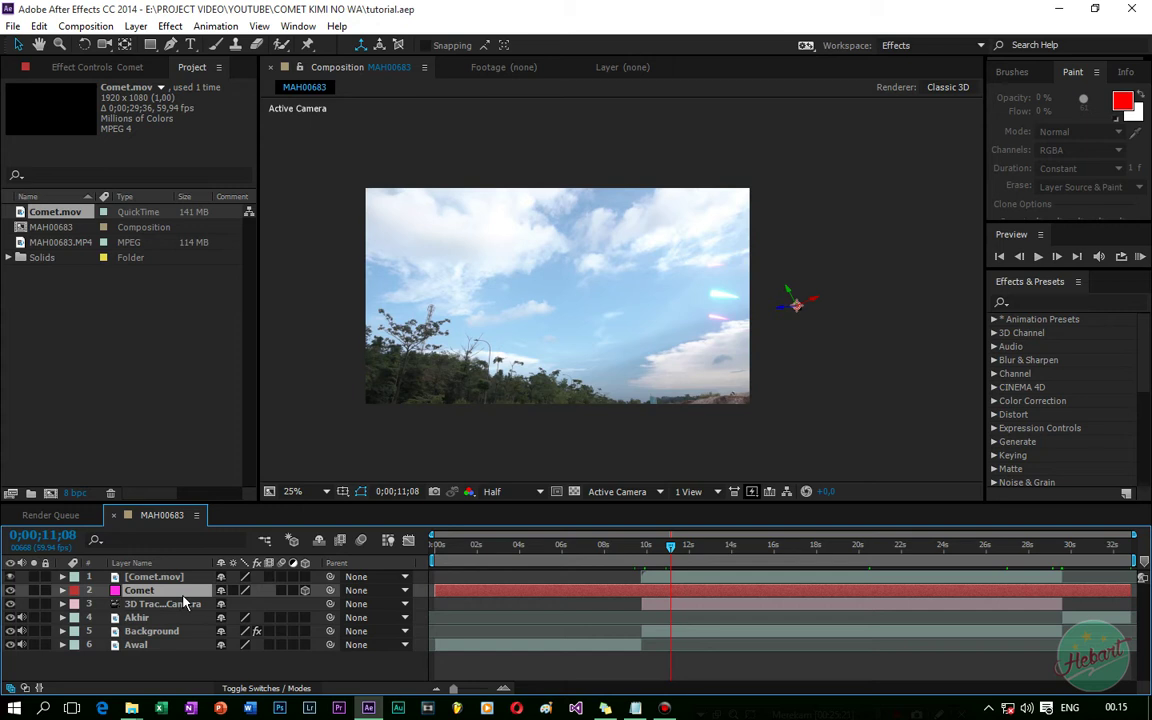
pyautogui.click(157, 578)
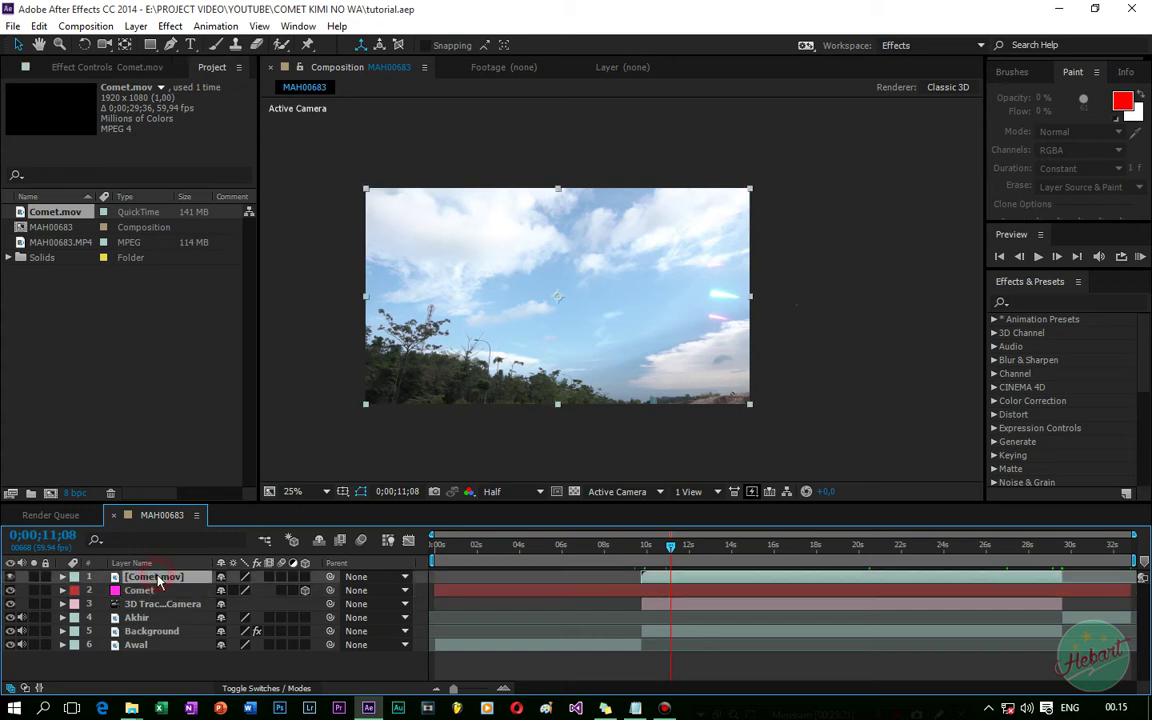
pyautogui.click(385, 580)
pyautogui.click(405, 488)
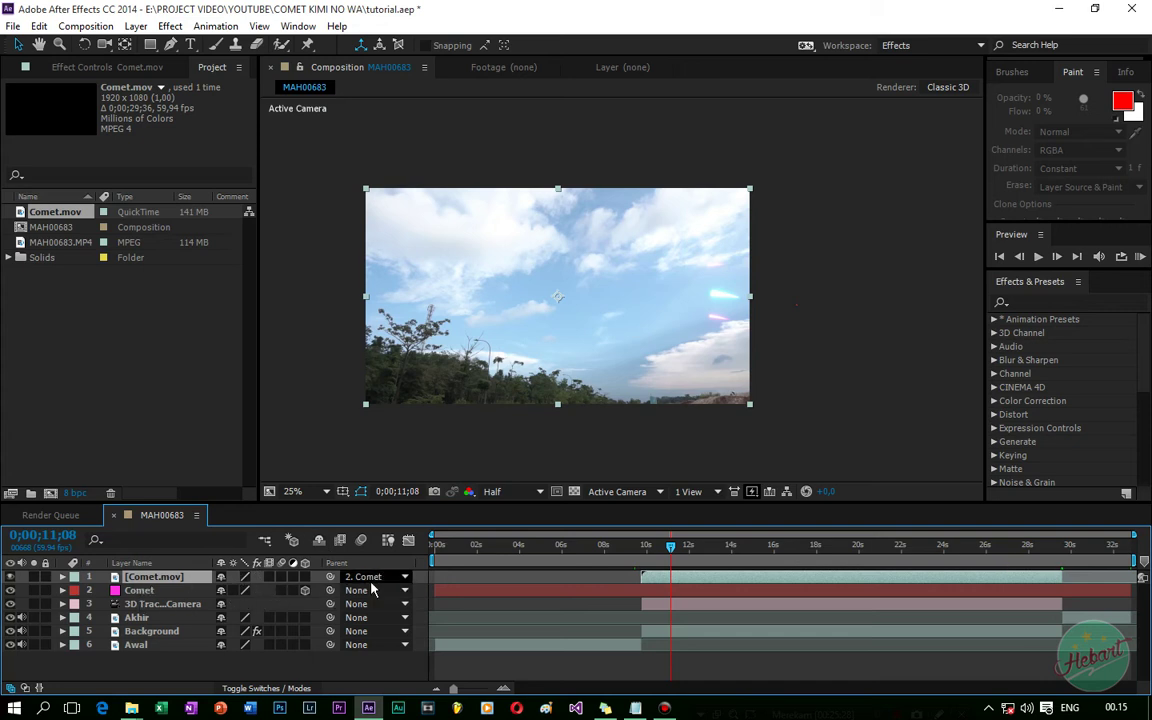
# Make Comet.mov a 3D layer and, at 0;00;23;57, move it from outside the frame back onto the sky.
pyautogui.click(305, 590)
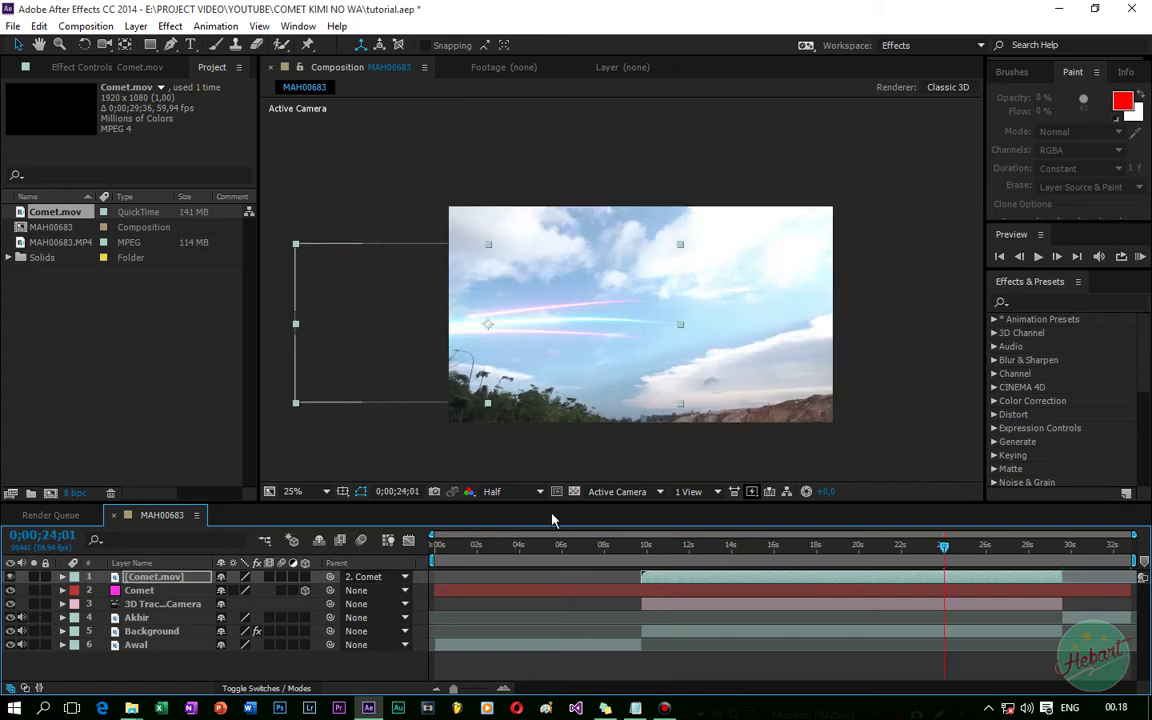
pyautogui.click(305, 577)
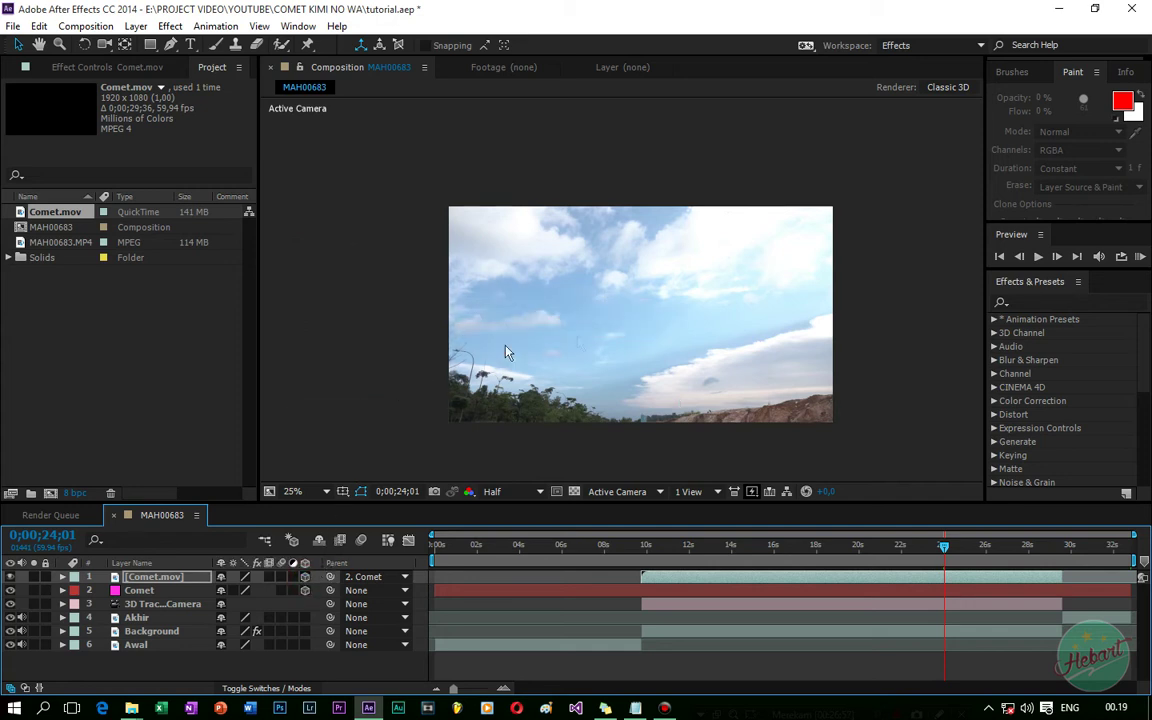
pyautogui.moveTo(618, 352)
pyautogui.mouseDown()
pyautogui.moveTo(540, 314)
pyautogui.moveTo(616, 342)
pyautogui.mouseUp()
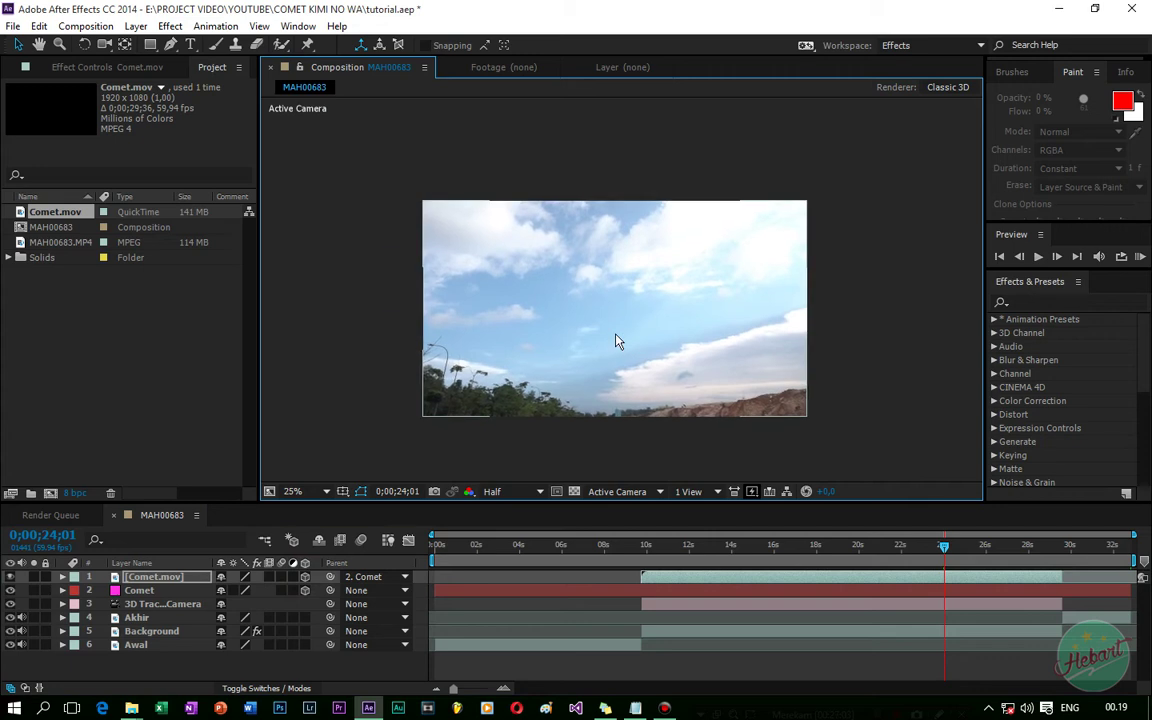
pyautogui.scroll(-4, 617, 341)
pyautogui.press('.')
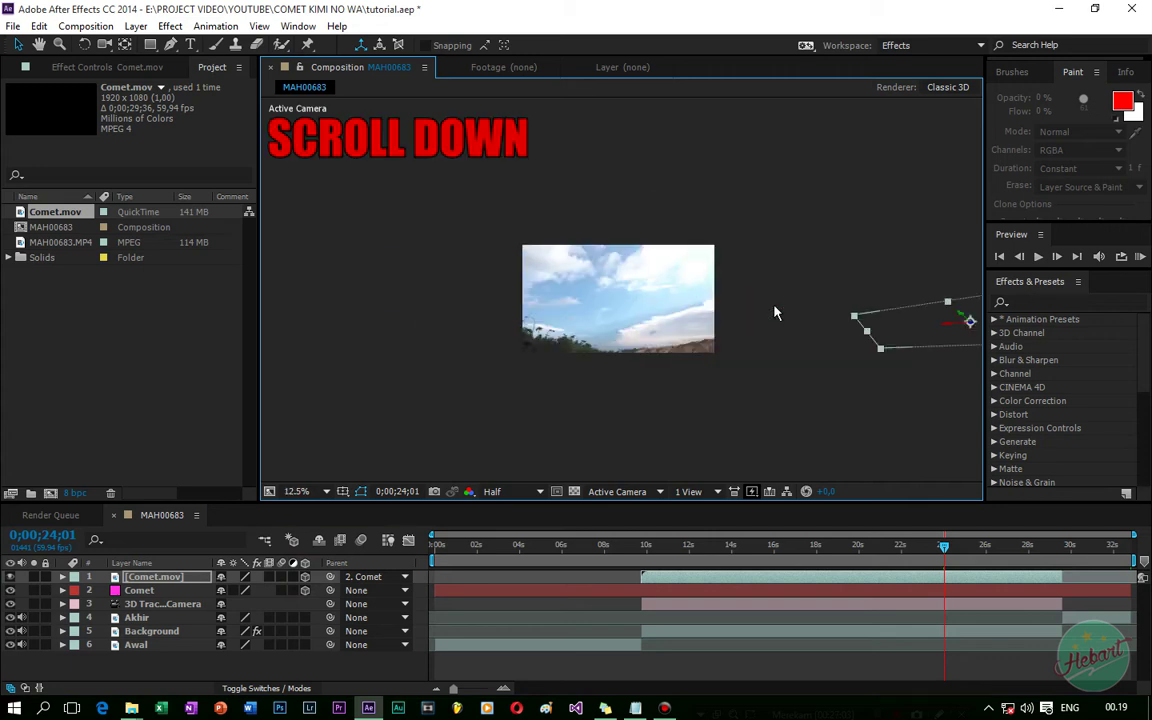
pyautogui.moveTo(774, 311); pyautogui.dragTo(730, 324)
pyautogui.moveTo(957, 555); pyautogui.dragTo(942, 548)
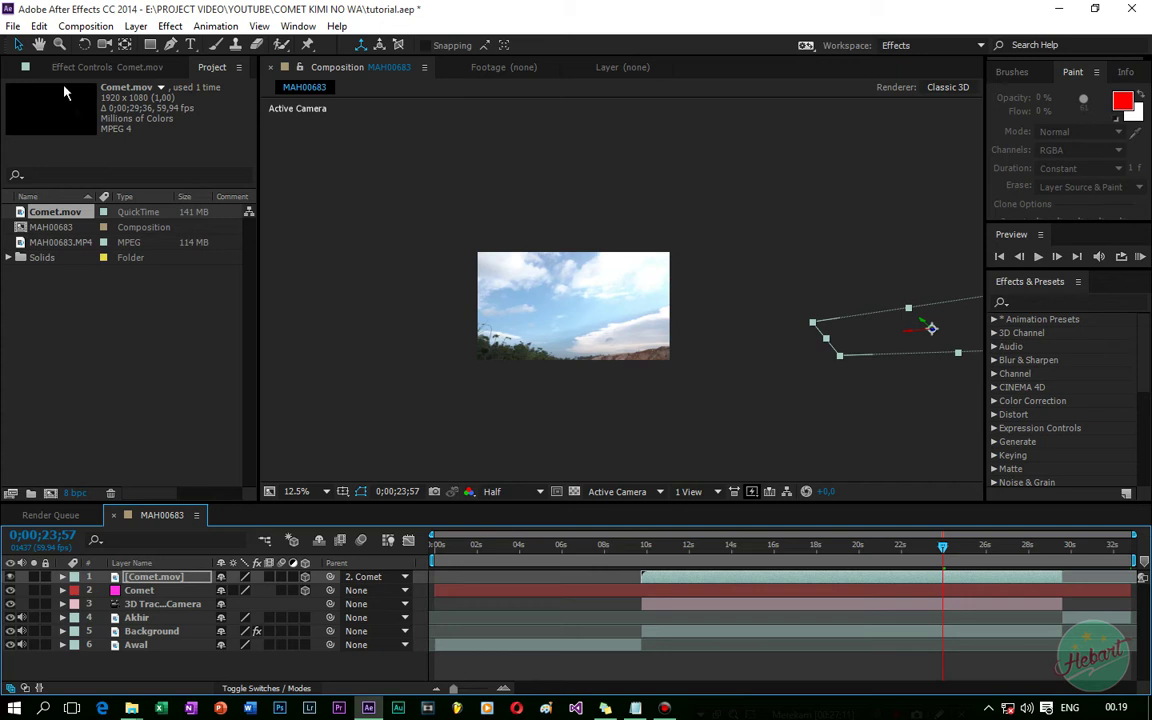
pyautogui.click(19, 45)
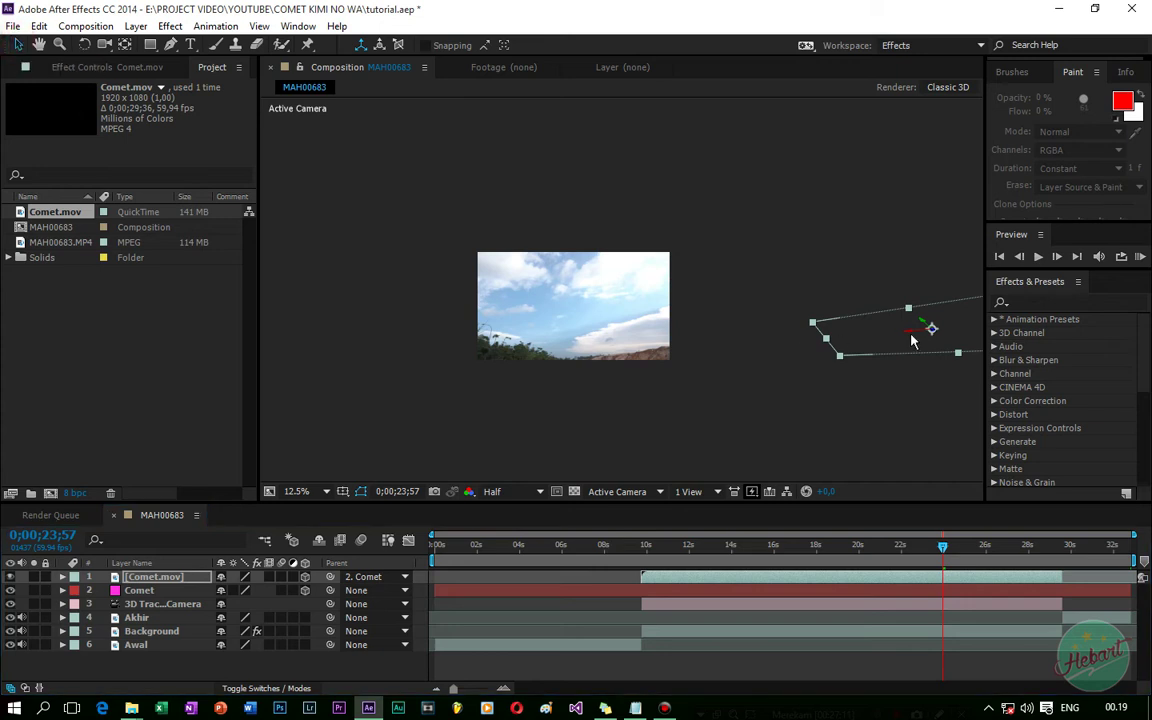
pyautogui.moveTo(915, 337); pyautogui.dragTo(681, 352)
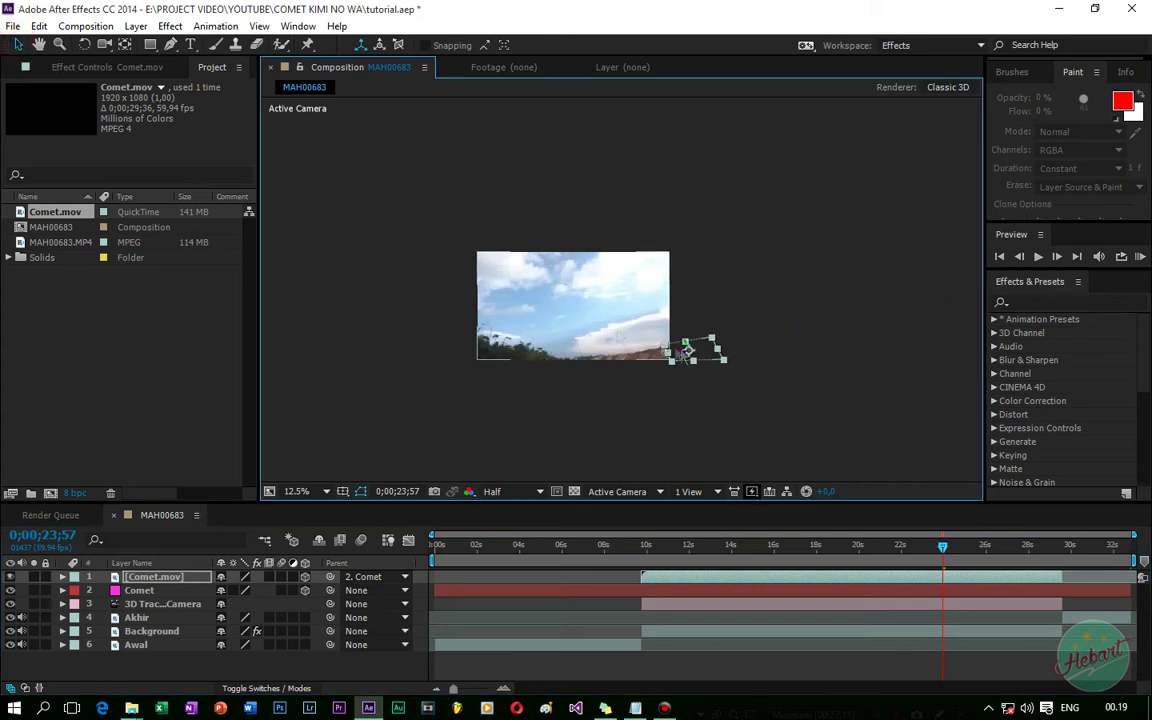
pyautogui.press('.')
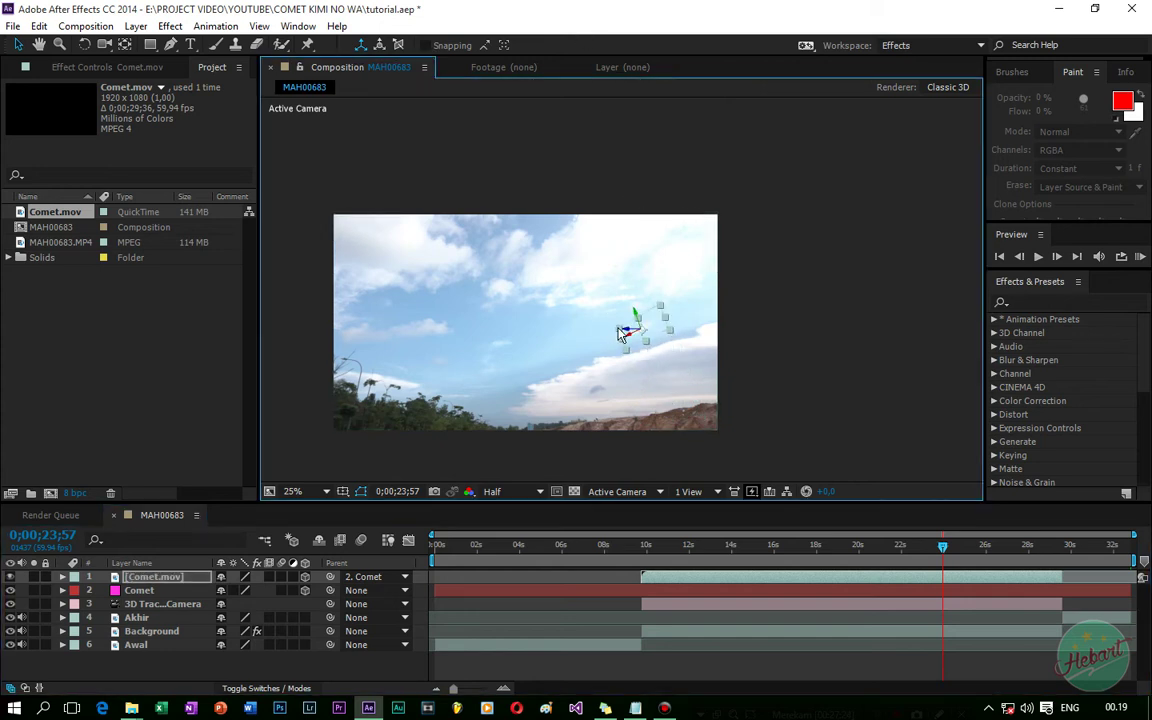
# Enlarge the Comet.mov layer and rotate it in 3D so the comet slants down to the left across the sky.
pyautogui.moveTo(620, 332); pyautogui.dragTo(563, 330)
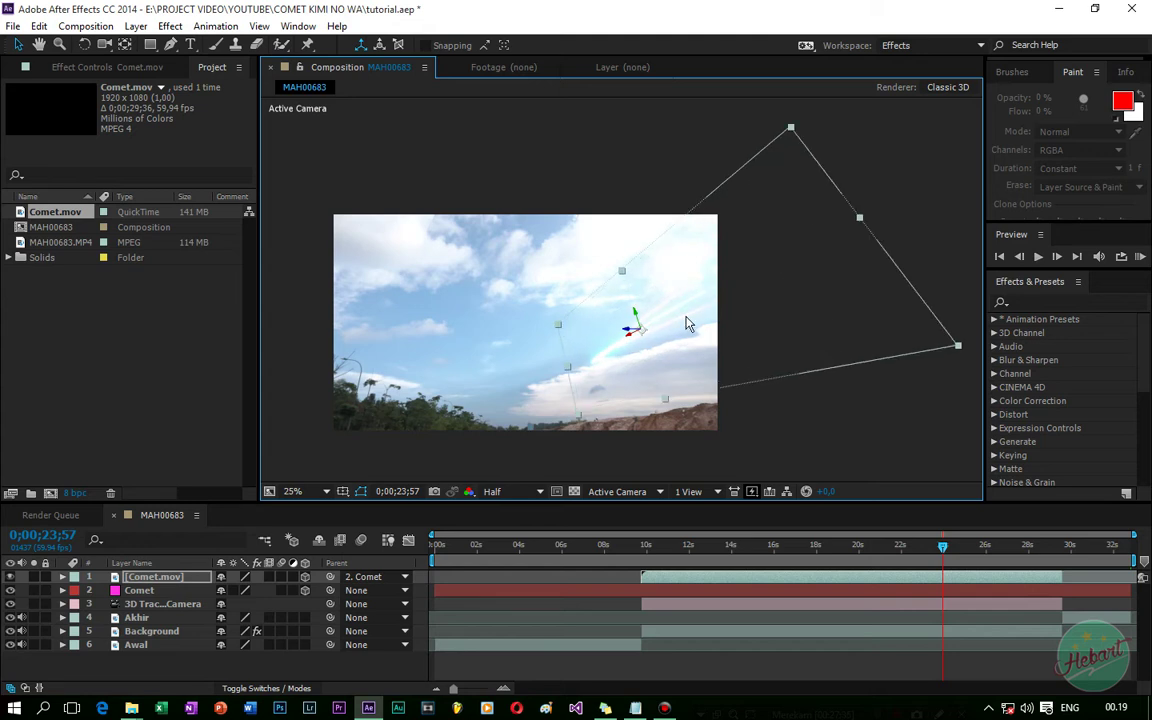
pyautogui.click(84, 45)
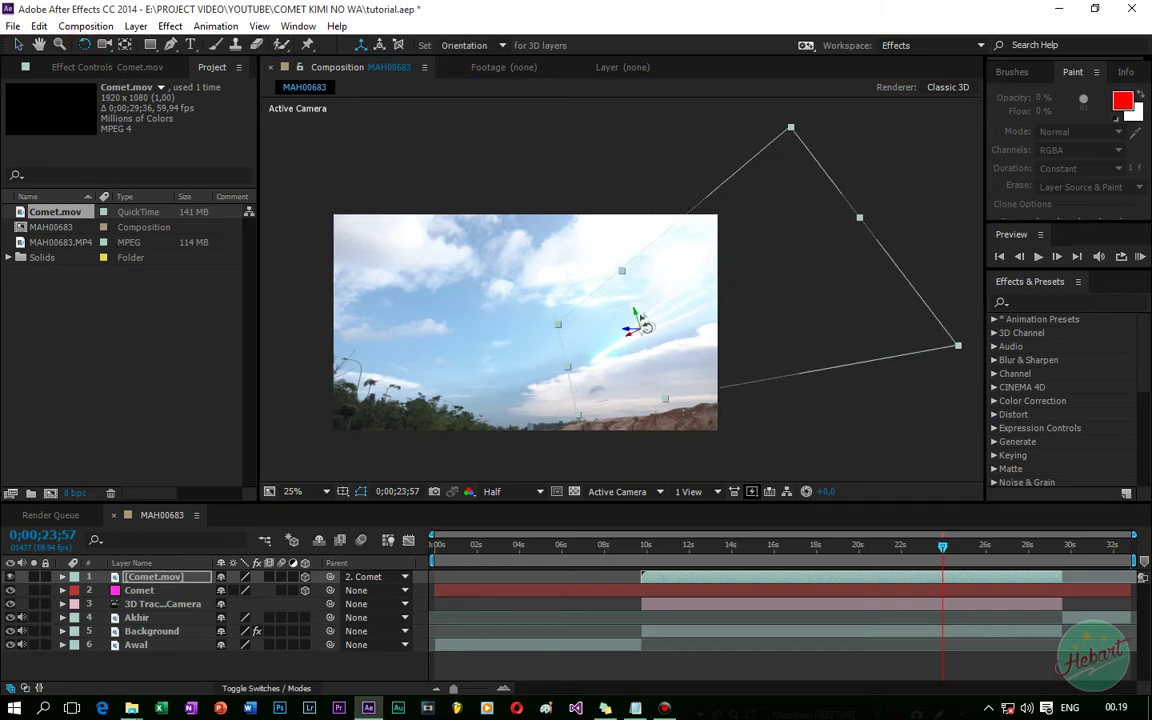
pyautogui.moveTo(632, 328); pyautogui.dragTo(595, 312)
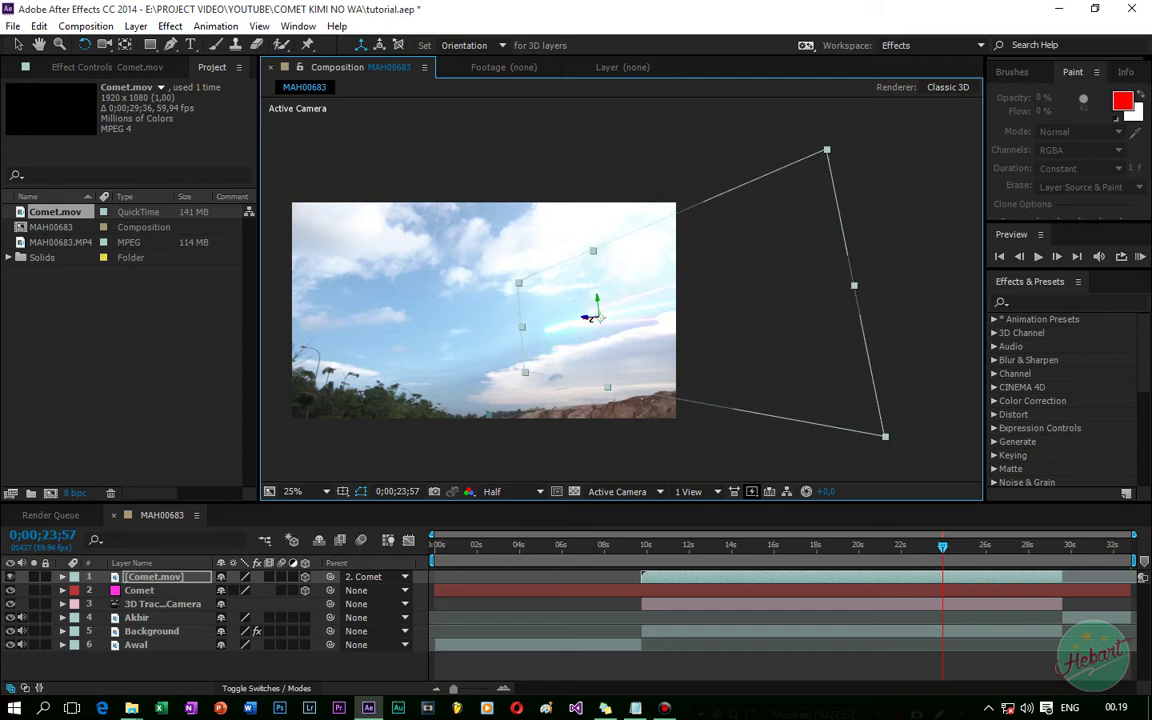
pyautogui.moveTo(596, 316)
pyautogui.mouseDown()
pyautogui.moveTo(586, 320)
pyautogui.moveTo(601, 312)
pyautogui.mouseUp()
pyautogui.moveTo(720, 297); pyautogui.dragTo(720, 255)
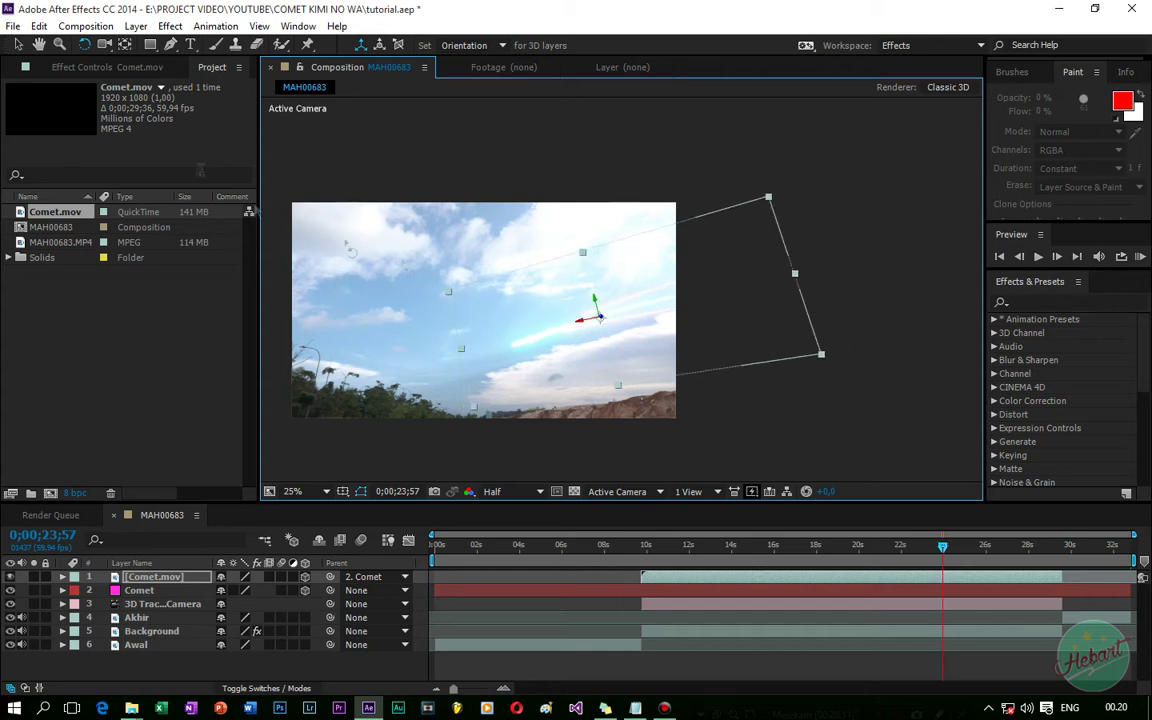
pyautogui.scroll(2, 551, 358)
pyautogui.moveTo(480, 334); pyautogui.dragTo(492, 297)
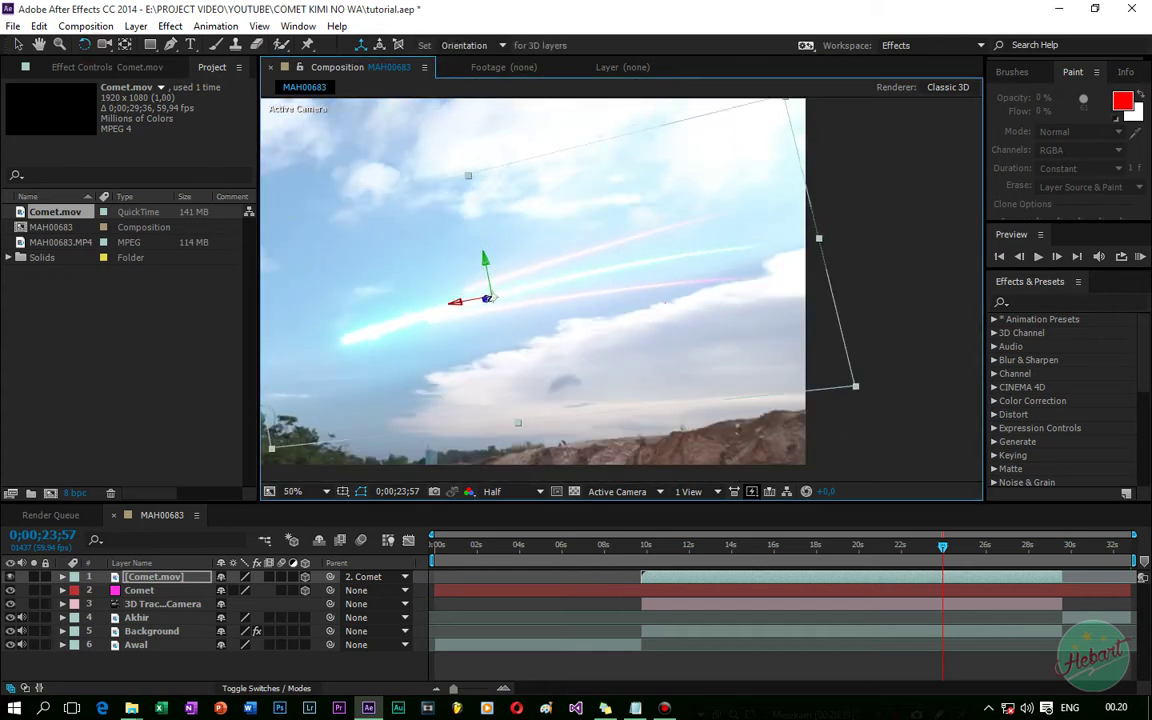
# Scale the Comet.mov layer up further so the comet spans more of the sky.
pyautogui.scroll(-2, 491, 298)
pyautogui.press('v')
pyautogui.moveTo(395, 253); pyautogui.dragTo(380, 231)
pyautogui.scroll(2, 600, 305)
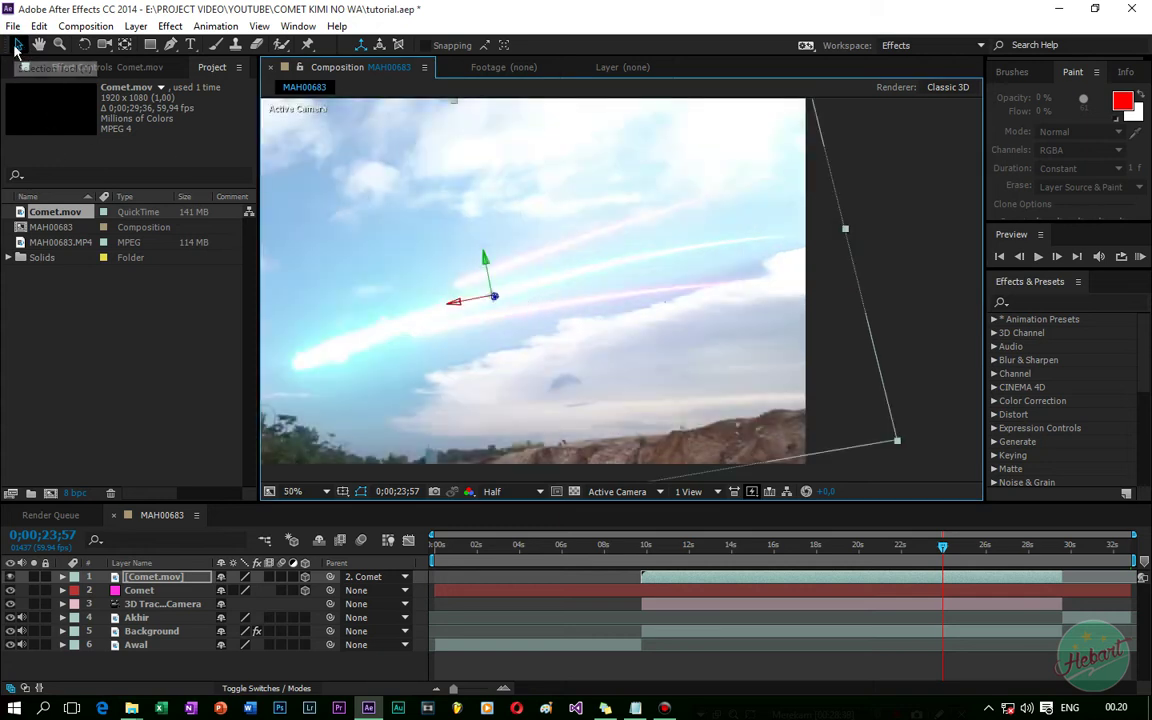
pyautogui.scroll(-2, 598, 287)
pyautogui.moveTo(597, 287); pyautogui.dragTo(572, 291)
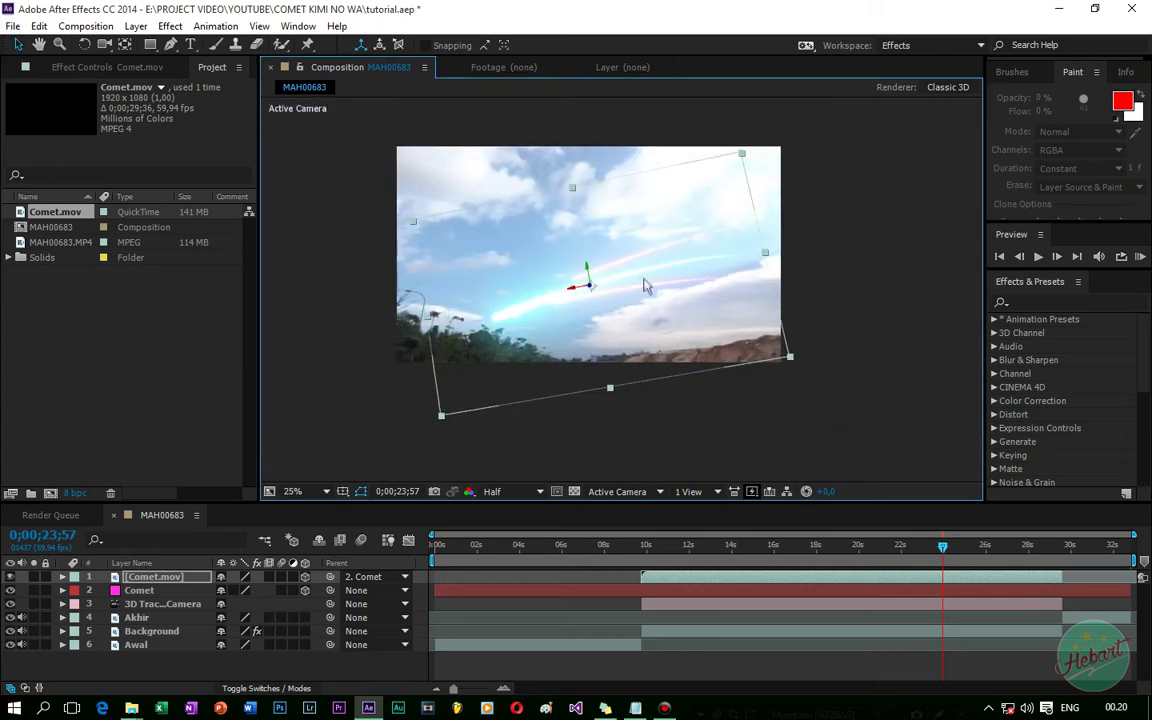
# Check the comet's placement at earlier times and reduce the Comet.mov layer's height at about 0;00;10;47.
pyautogui.click(761, 547)
pyautogui.moveTo(761, 547); pyautogui.dragTo(808, 547)
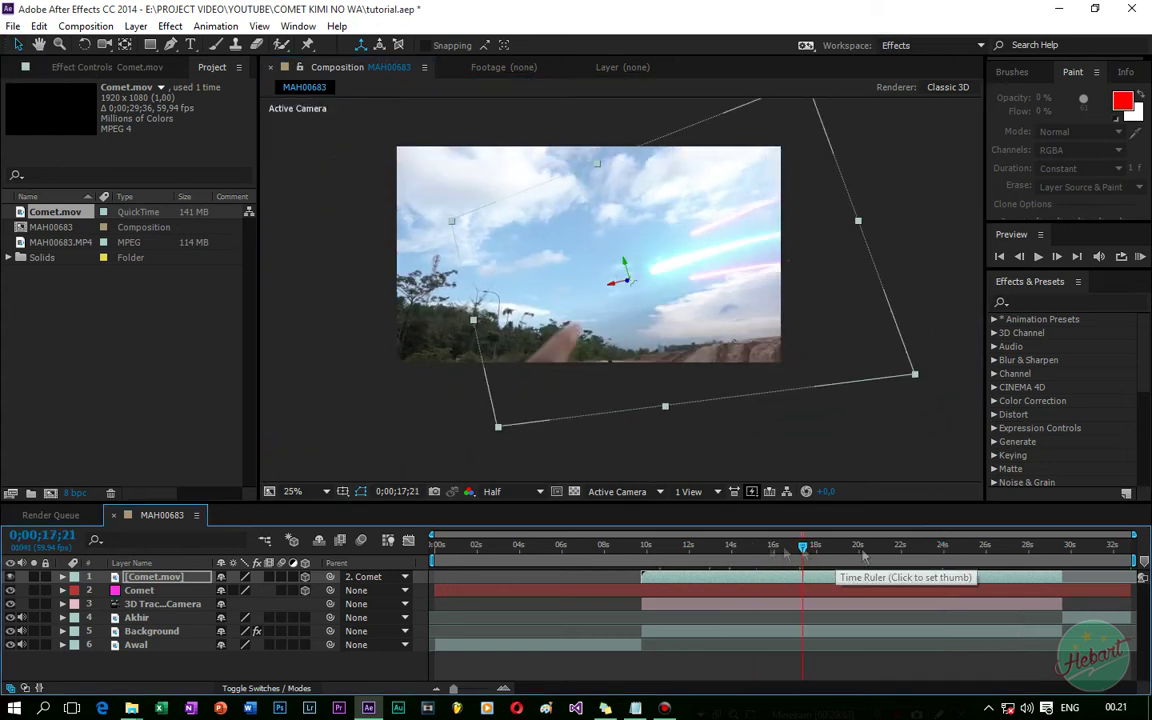
pyautogui.click(646, 548)
pyautogui.click(663, 548)
pyautogui.moveTo(663, 550)
pyautogui.mouseDown()
pyautogui.moveTo(714, 558)
pyautogui.moveTo(653, 548)
pyautogui.moveTo(663, 548)
pyautogui.mouseUp()
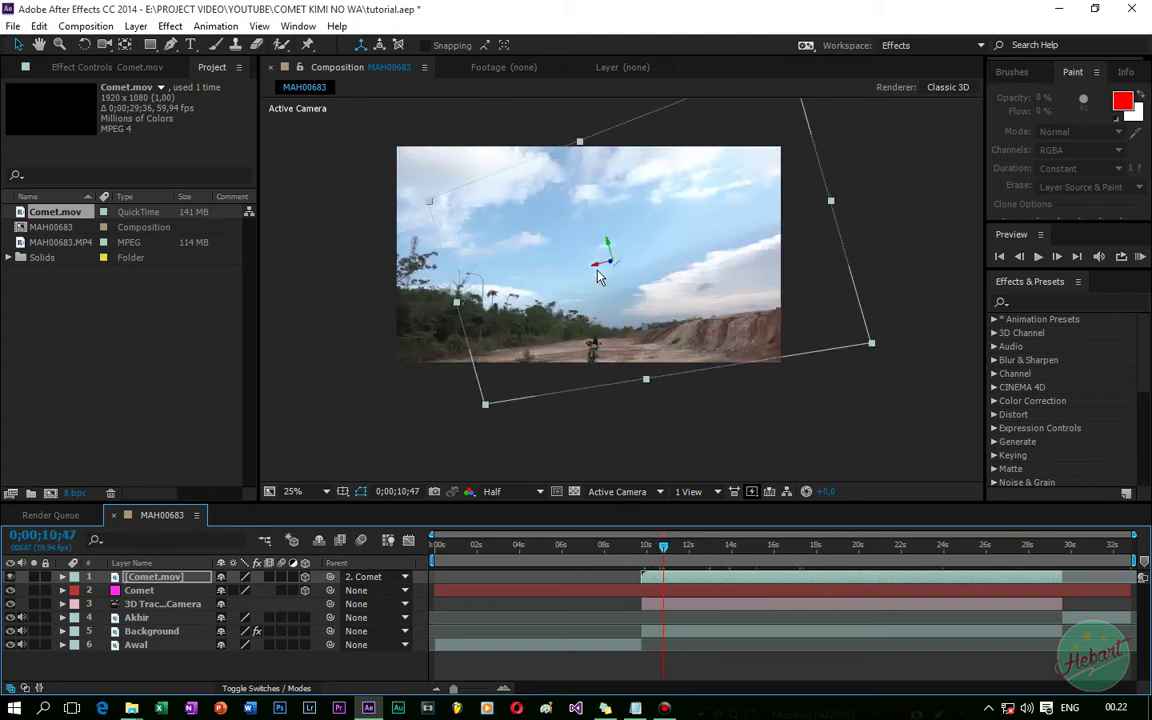
pyautogui.moveTo(464, 407); pyautogui.dragTo(457, 385)
# Go to 0;00;11;23, save the project and play a RAM preview of the composition.
pyautogui.moveTo(645, 546); pyautogui.dragTo(679, 551)
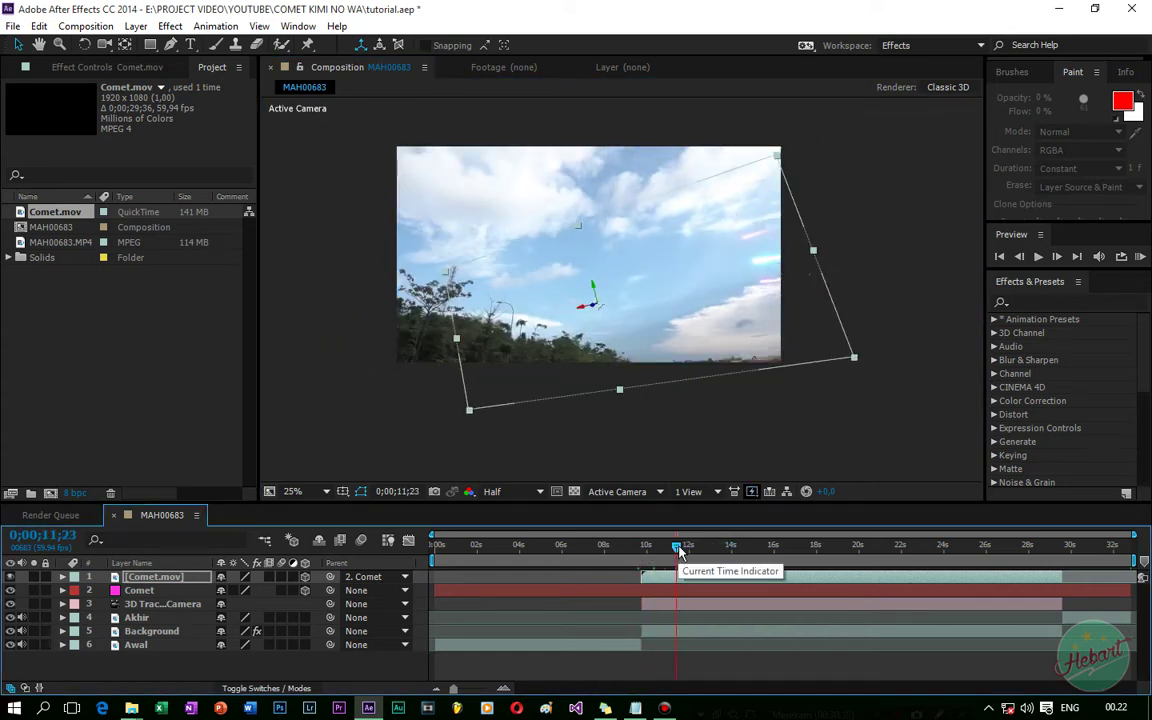
pyautogui.hotkey('ctrl', 's')
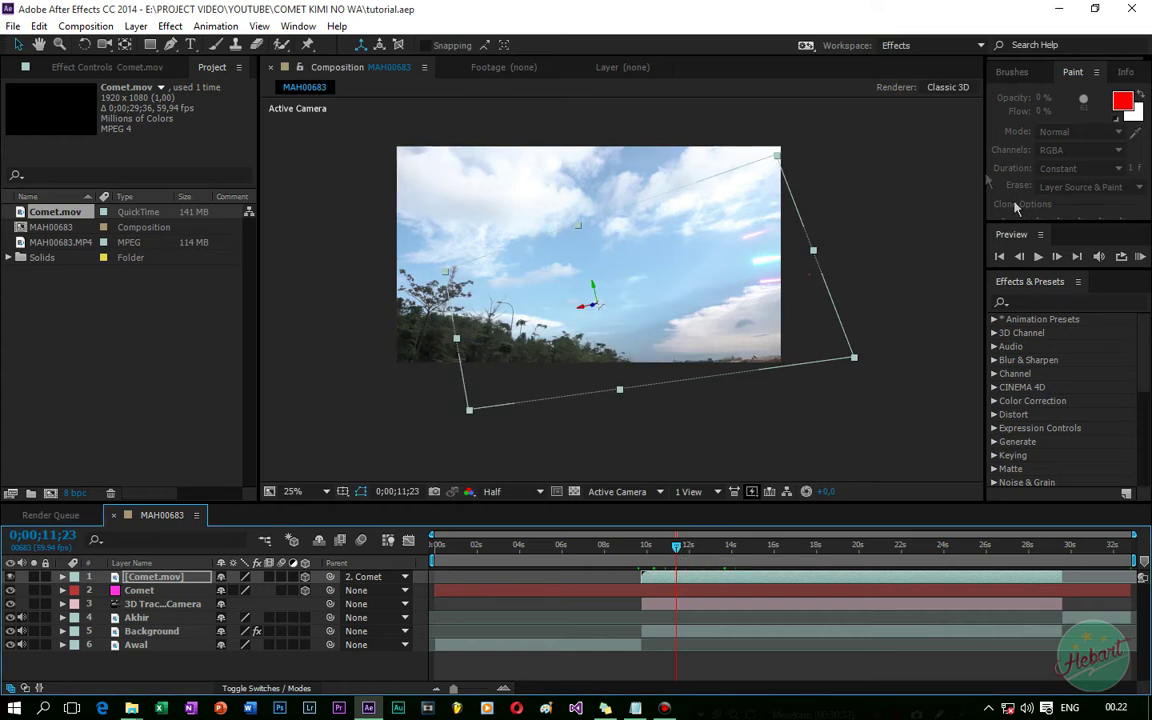
pyautogui.click(1142, 257)
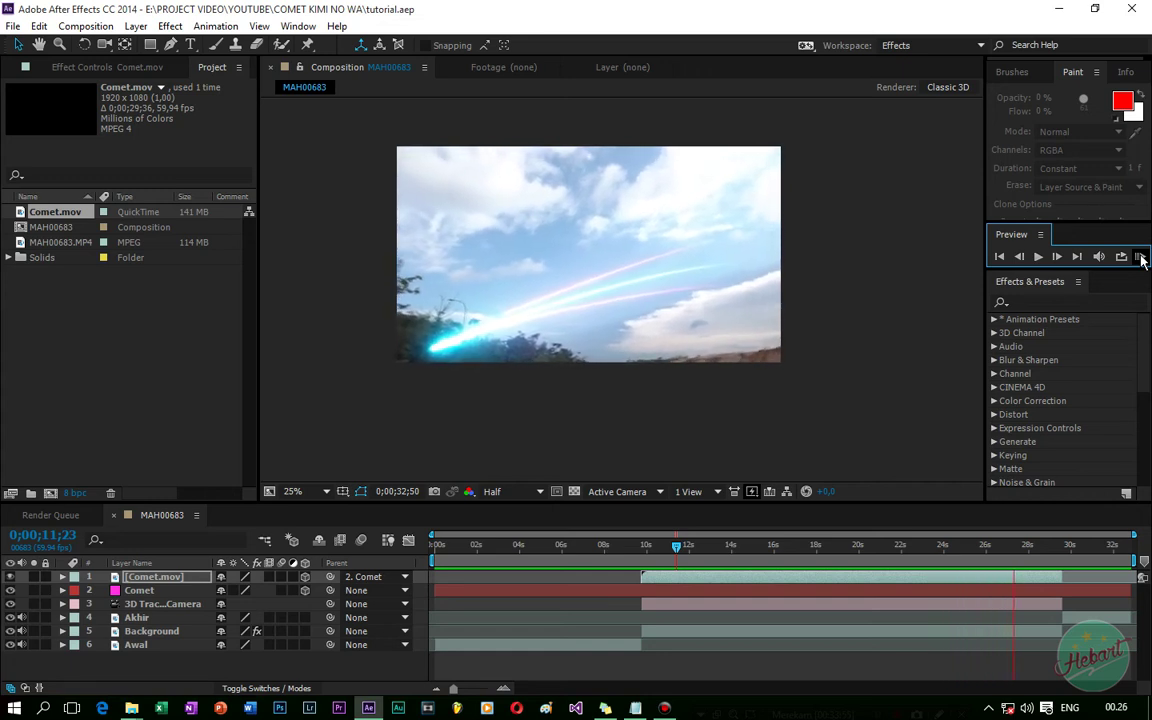
# Stop the preview, go to 0;00;27;21 where the comet overlaps the trees, and save the project.
pyautogui.press('space')
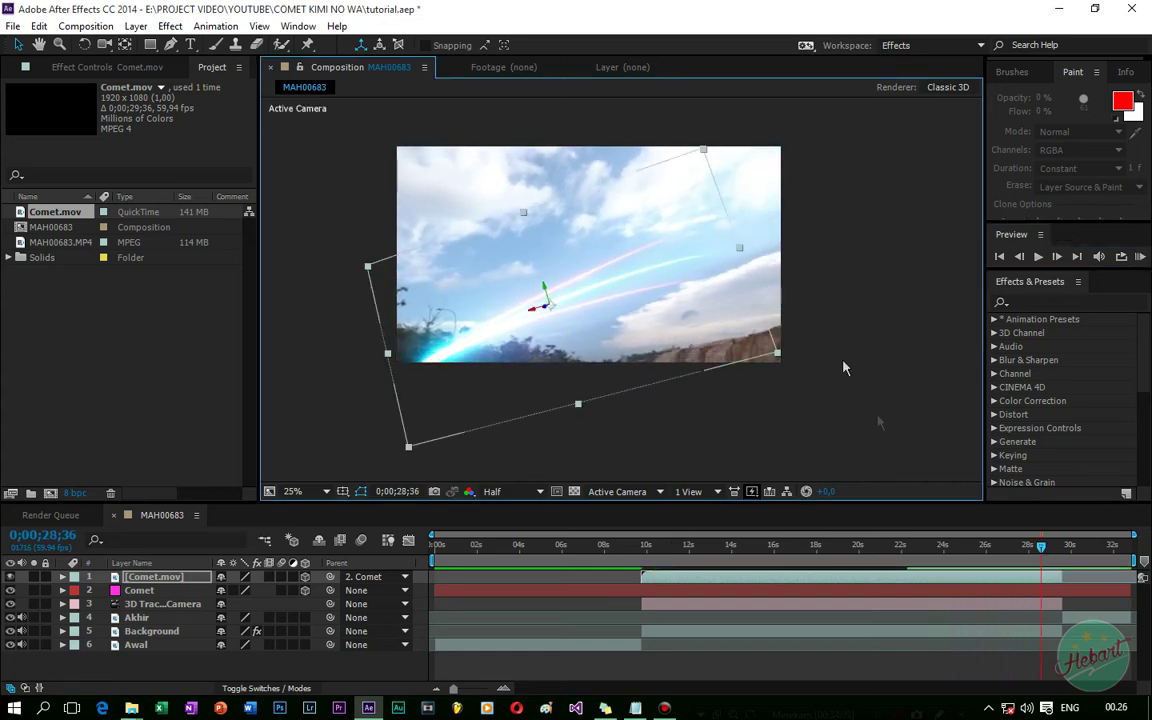
pyautogui.moveTo(1041, 546); pyautogui.dragTo(1016, 557)
pyautogui.hotkey('ctrl', 's')
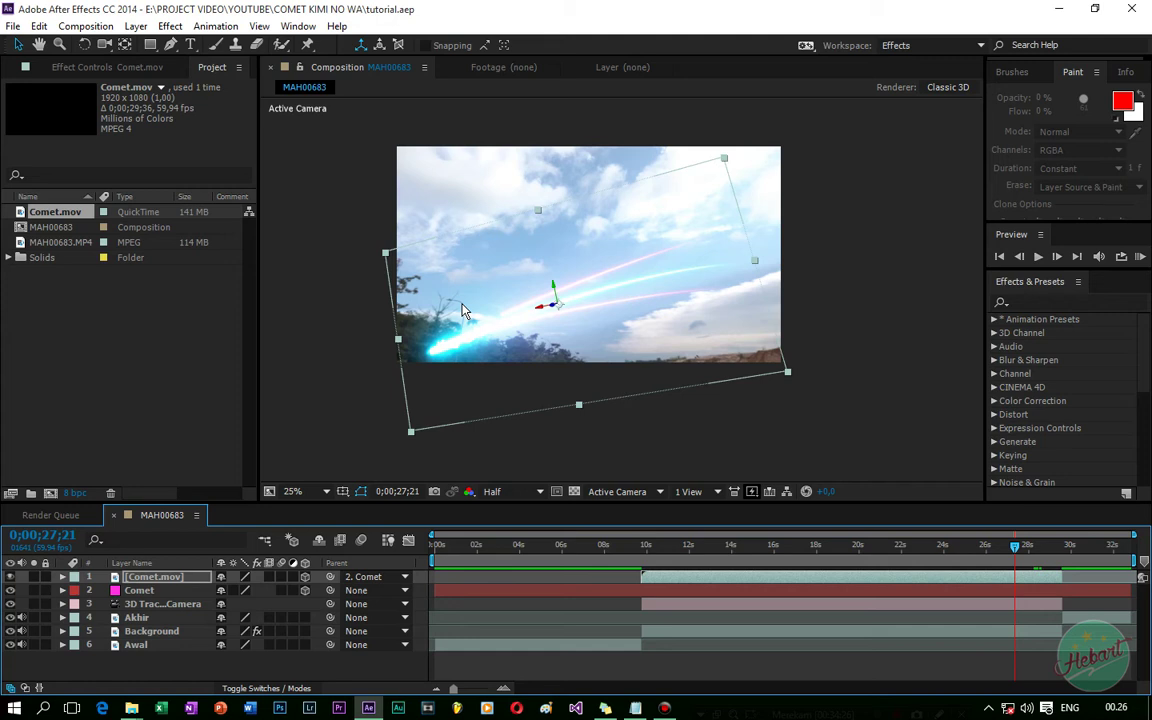
# Duplicate the Background layer and rename the copy Foreground.
pyautogui.click(153, 633)
pyautogui.hotkey('ctrl', 'd')
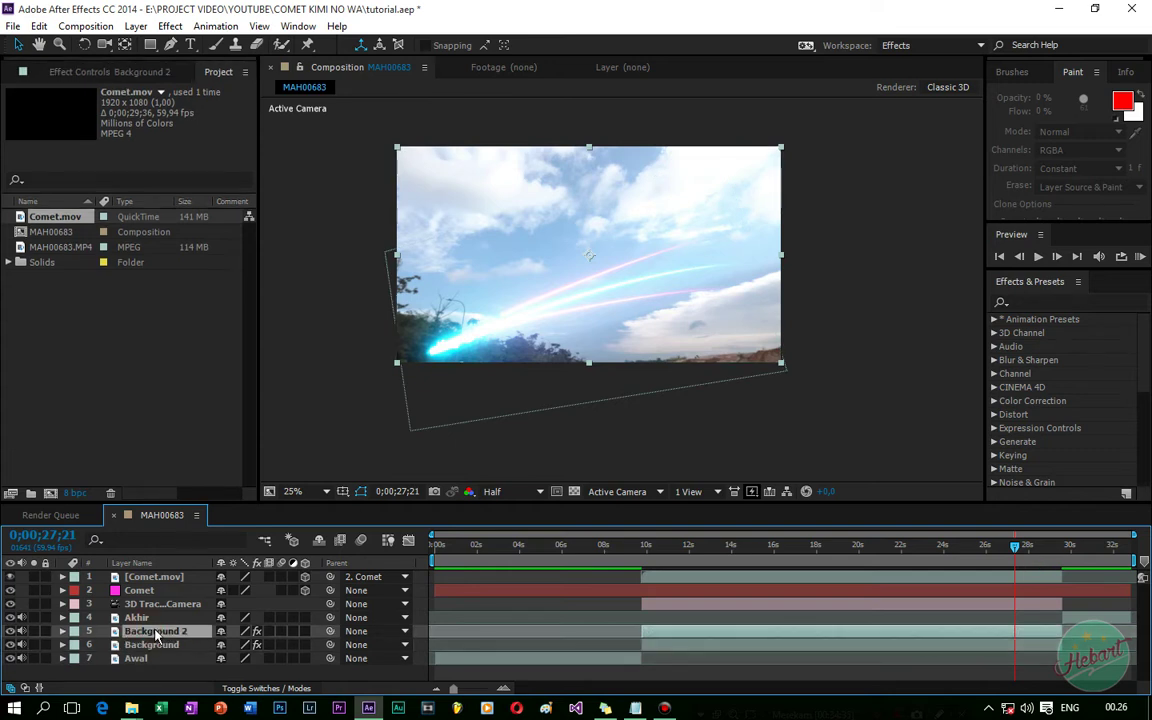
pyautogui.rightClick(155, 636)
pyautogui.click(190, 684)
pyautogui.write('Fore')
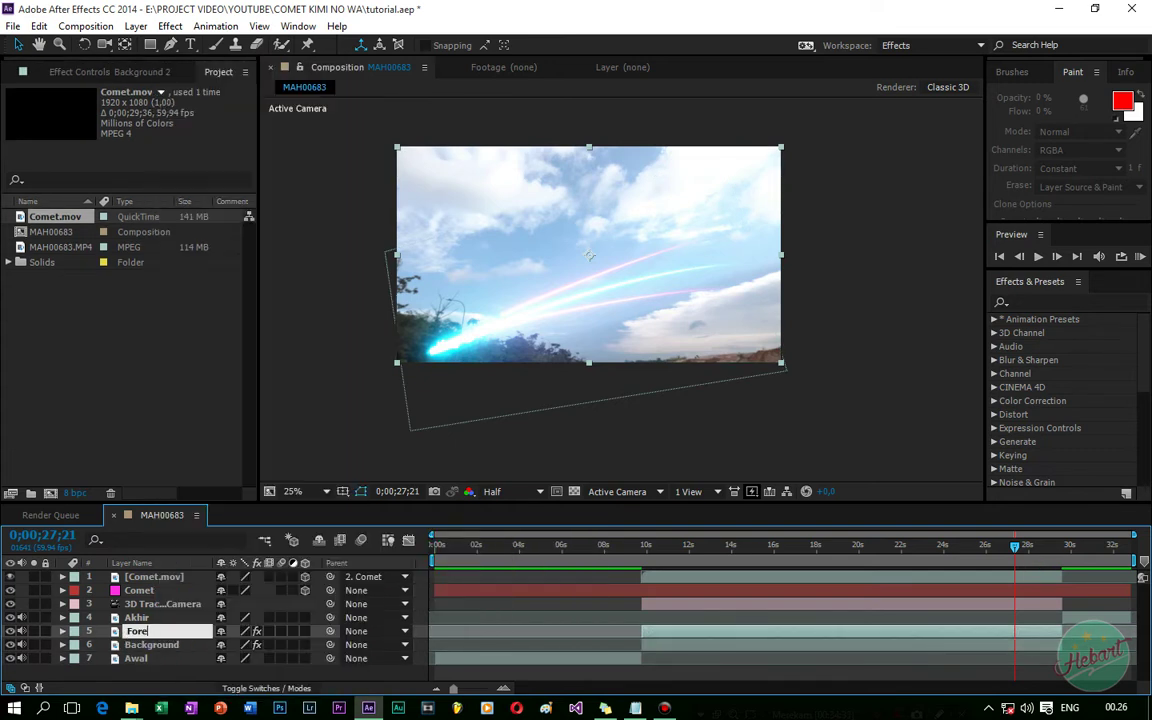
pyautogui.write('ground')
pyautogui.press('Return')
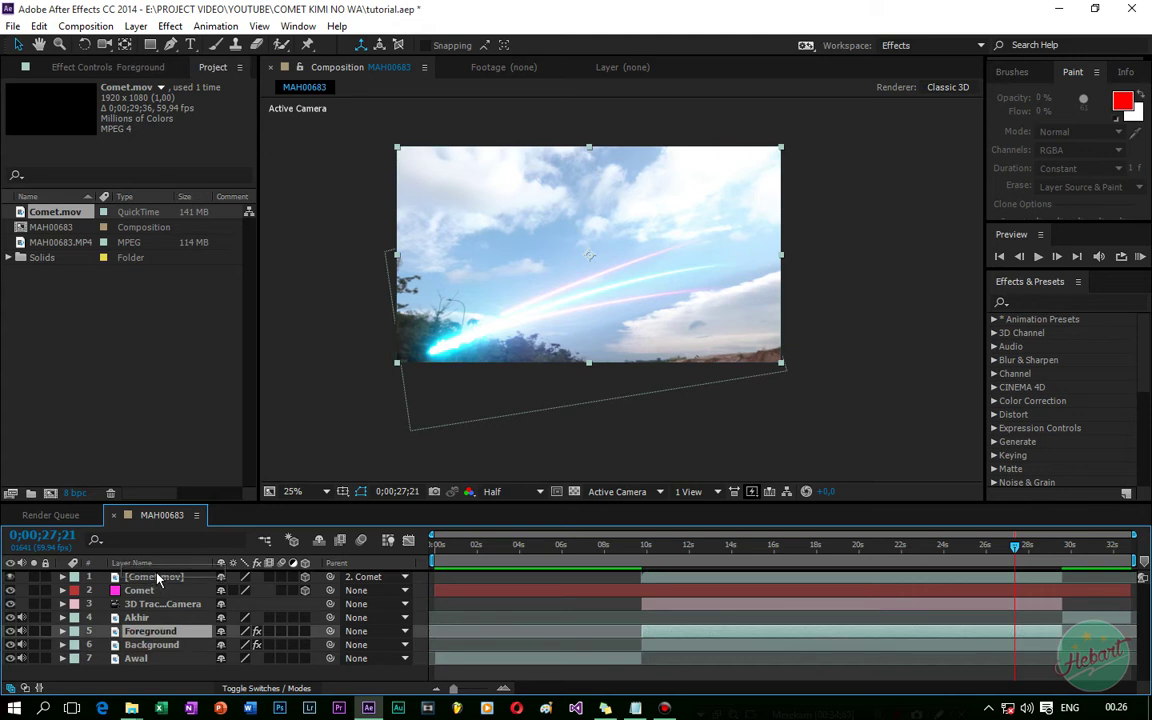
# Move the Foreground layer above Comet.mov and hide the Comet.mov and Background layers, with the time at 0;00;17;23.
pyautogui.moveTo(157, 578); pyautogui.dragTo(157, 574)
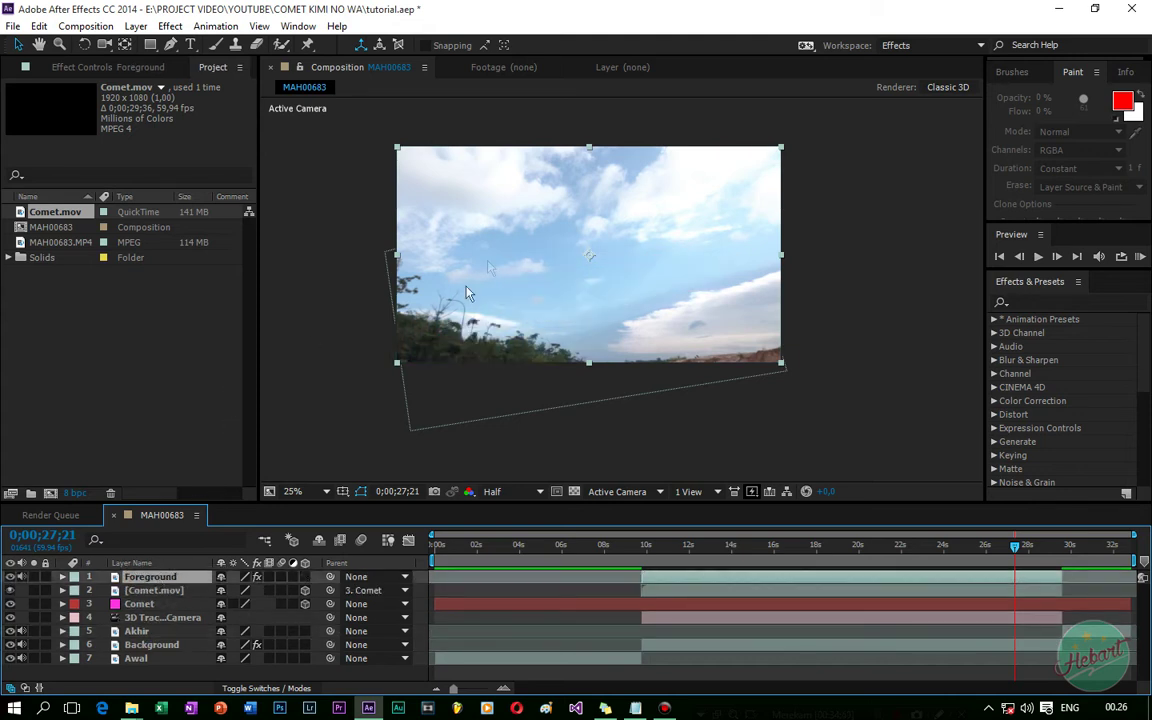
pyautogui.click(10, 590)
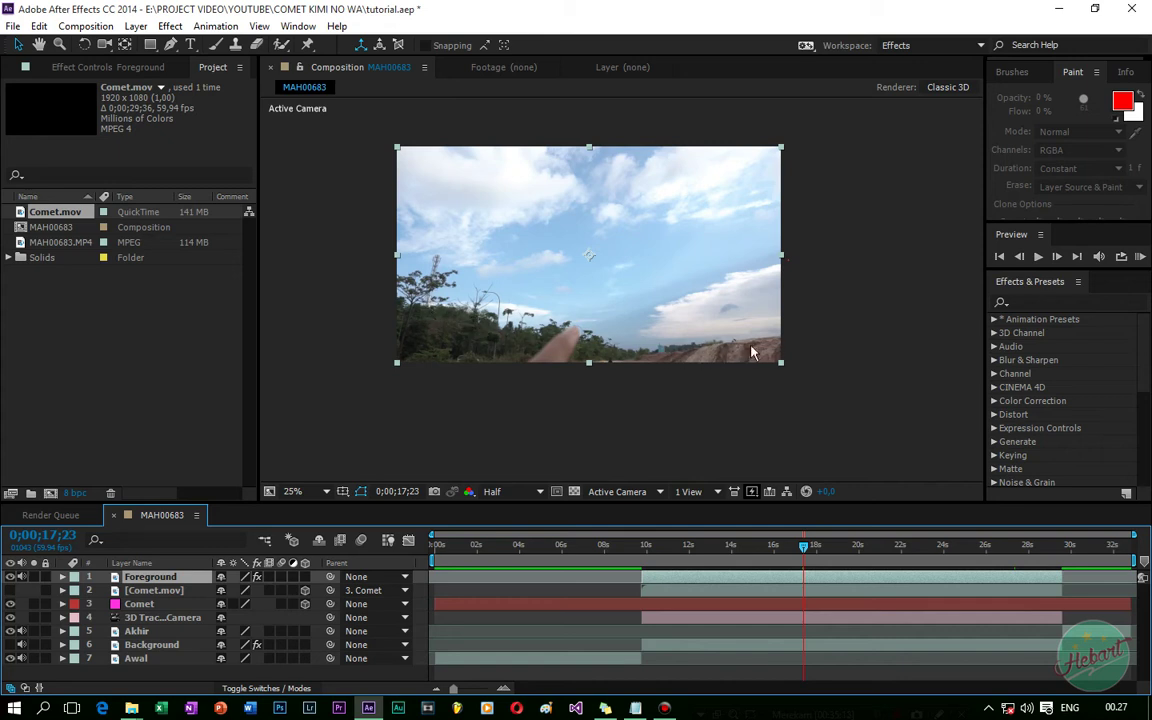
# Apply the Luma Key effect to the Foreground layer and set its Key Type to Key Out Brighter.
pyautogui.write('luma')
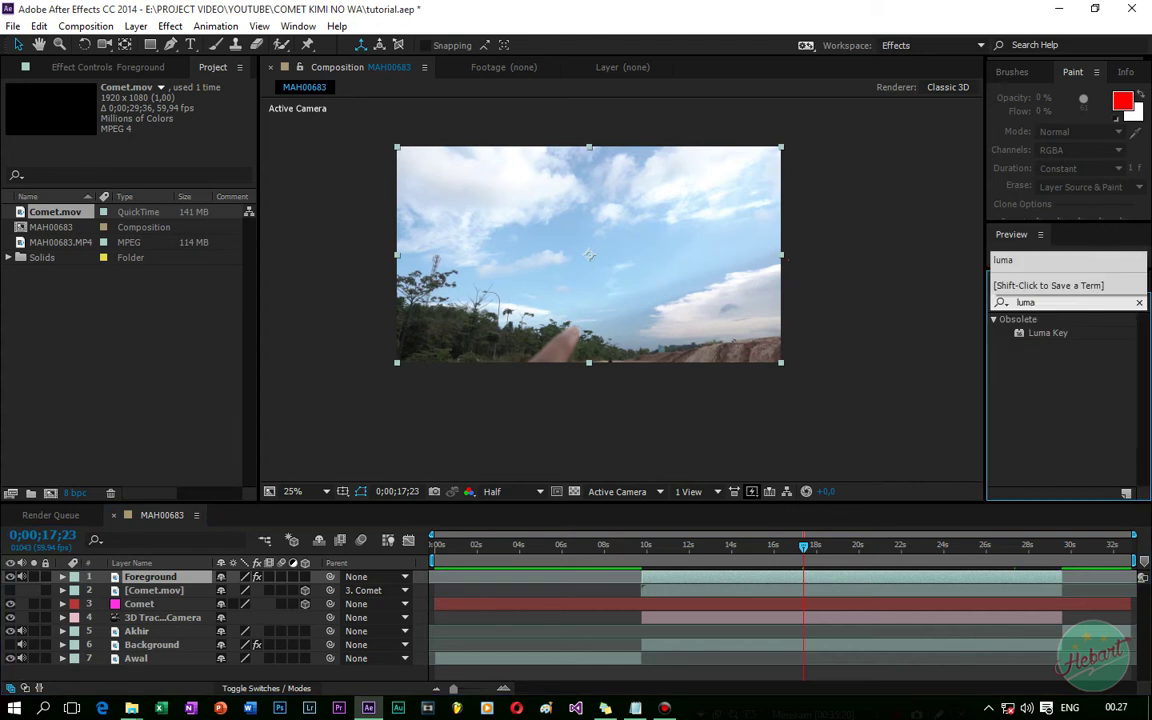
pyautogui.moveTo(1048, 333); pyautogui.dragTo(158, 580)
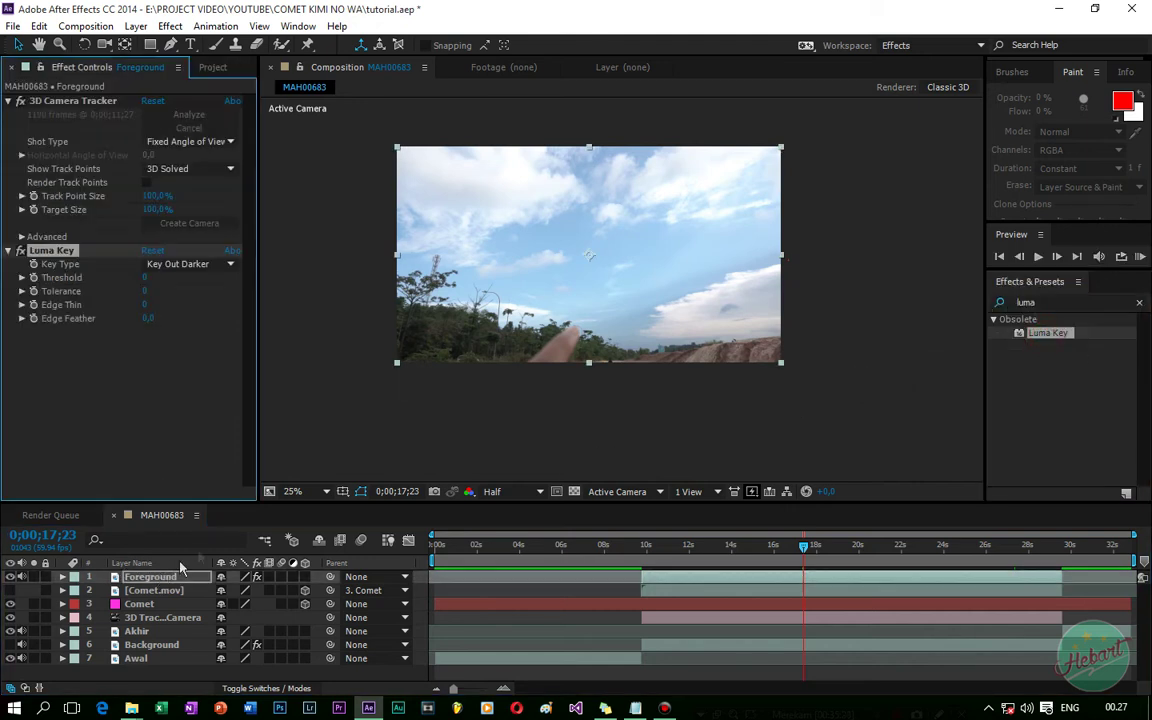
pyautogui.click(229, 265)
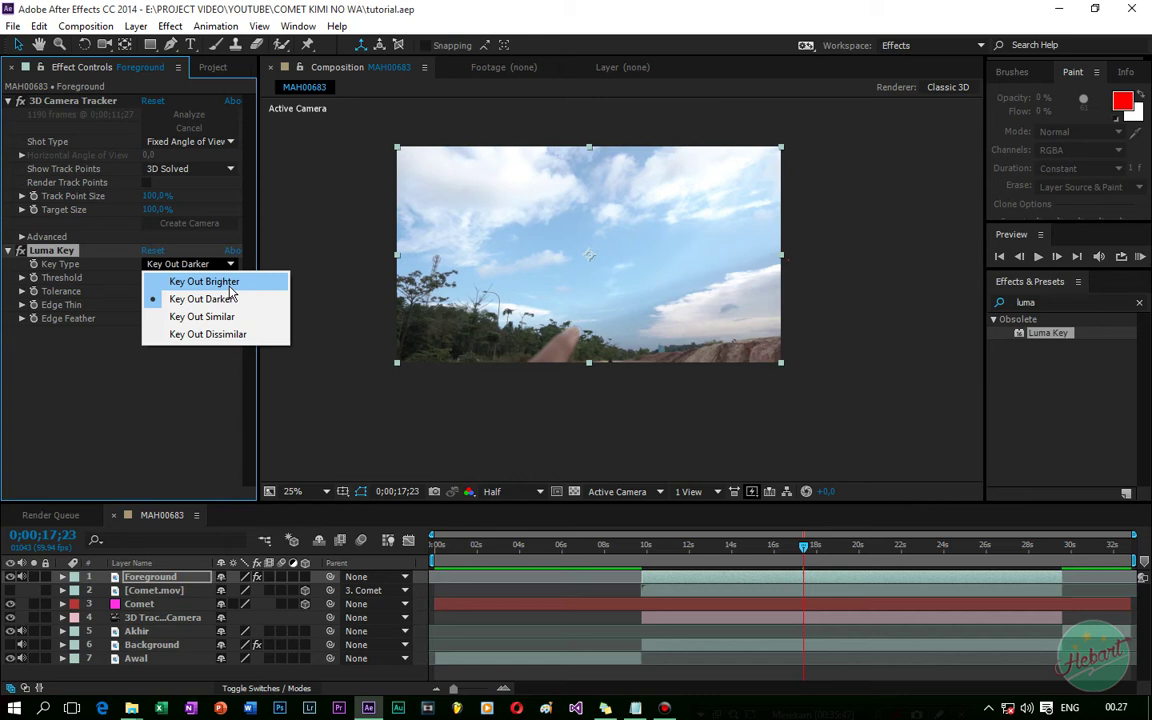
pyautogui.click(229, 287)
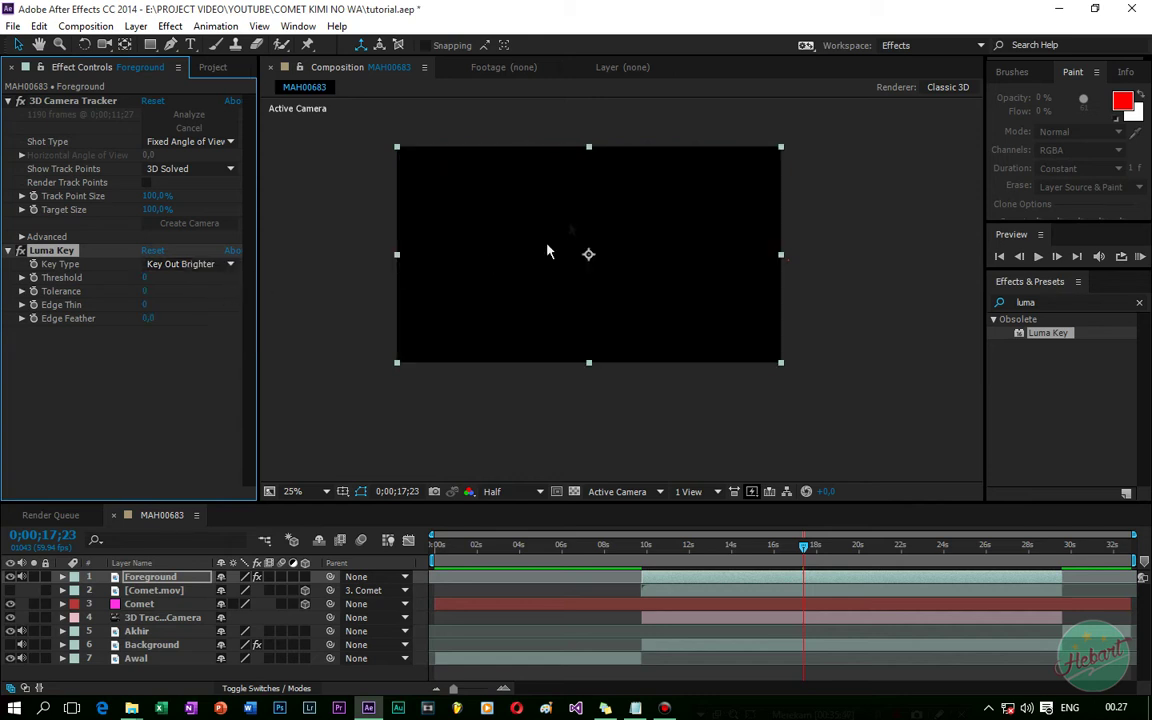
# Key out the Foreground's sky with Threshold 167, Tolerance 0, Edge Thin -1 and Edge Feather 9,5.
pyautogui.moveTo(144, 279); pyautogui.dragTo(285, 283)
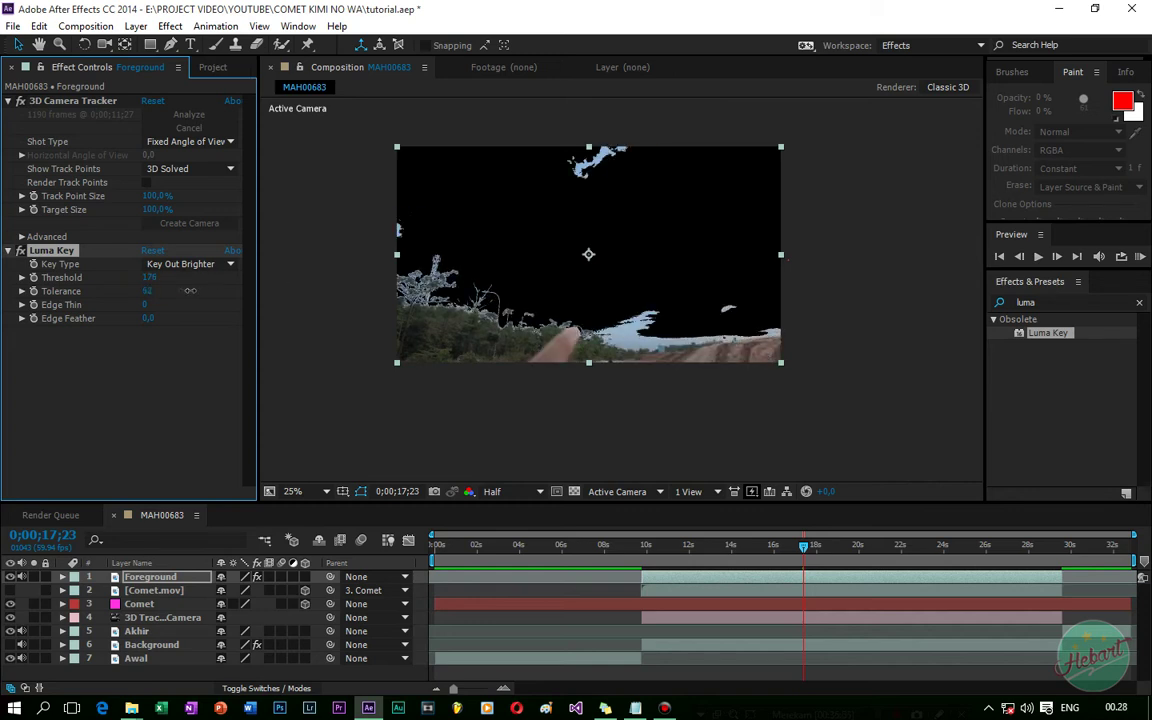
pyautogui.moveTo(150, 291); pyautogui.dragTo(216, 320)
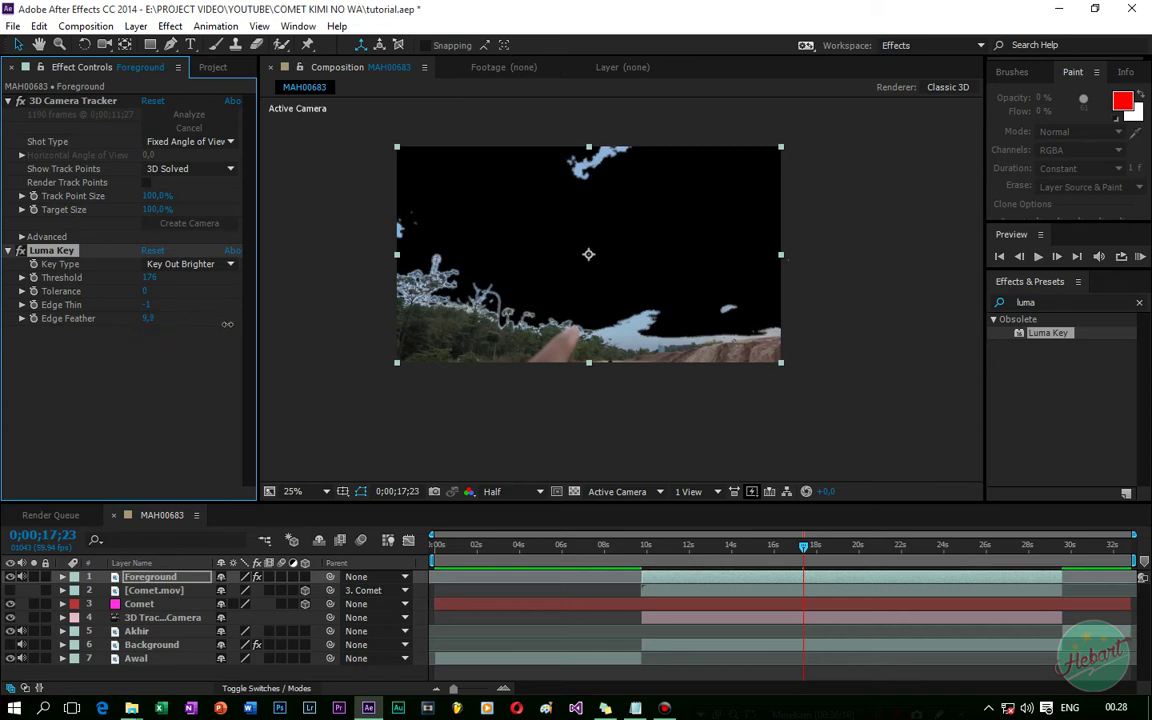
pyautogui.moveTo(149, 278); pyautogui.dragTo(152, 284)
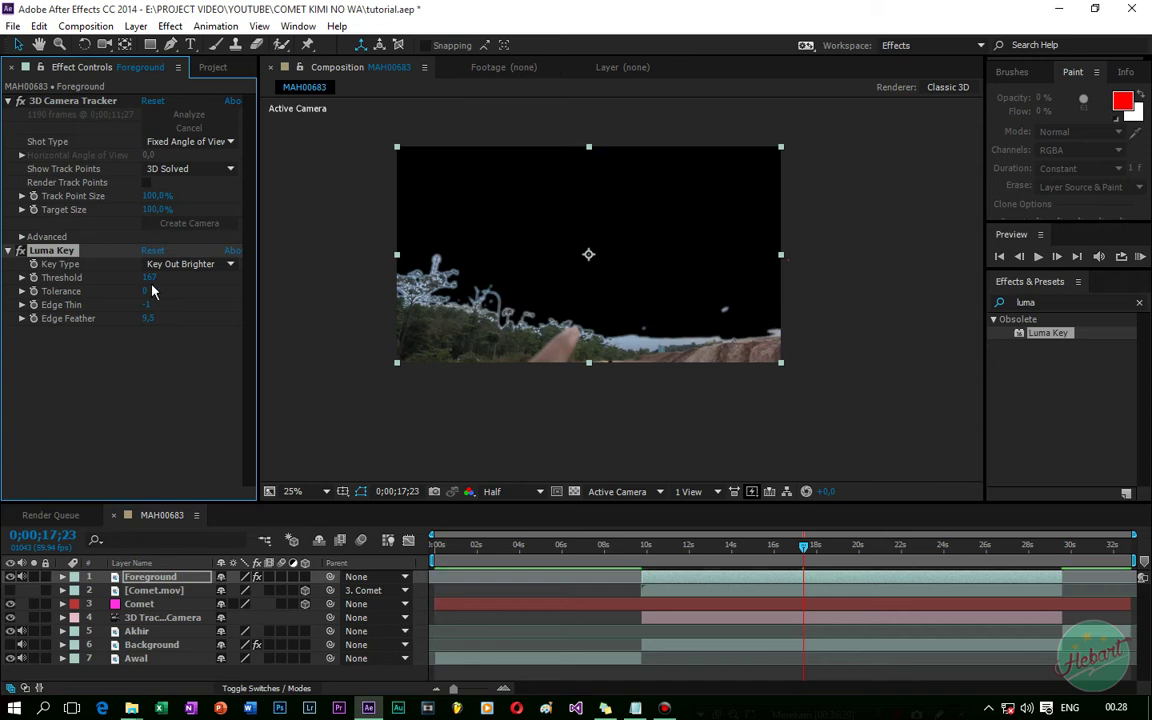
# Show the Background and Comet.mov layers again and go to 0;00;27;41.
pyautogui.click(10, 644)
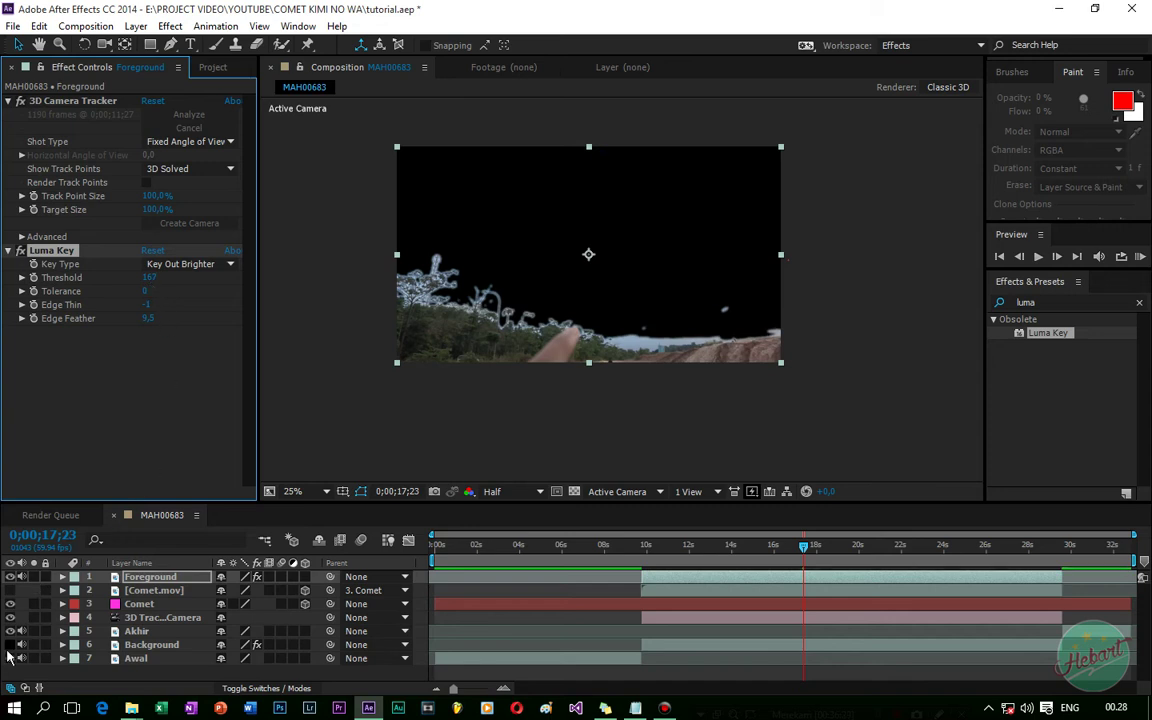
pyautogui.click(10, 644)
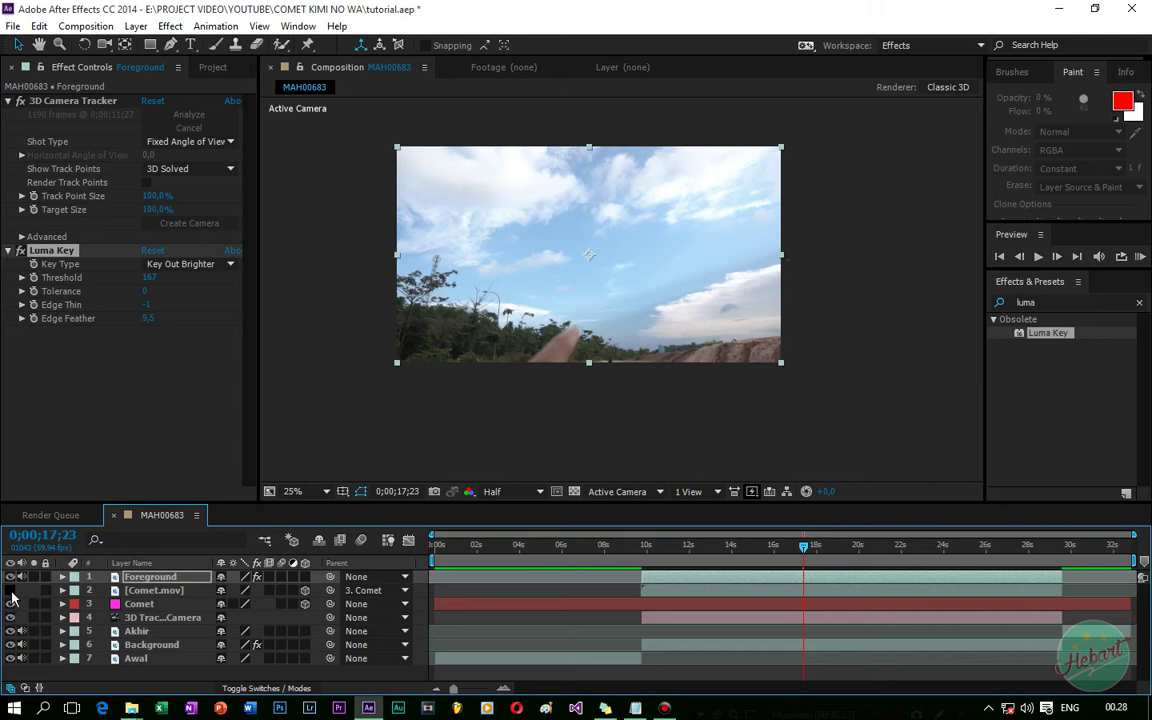
pyautogui.moveTo(803, 546)
pyautogui.mouseDown()
pyautogui.moveTo(983, 550)
pyautogui.moveTo(1020, 567)
pyautogui.mouseUp()
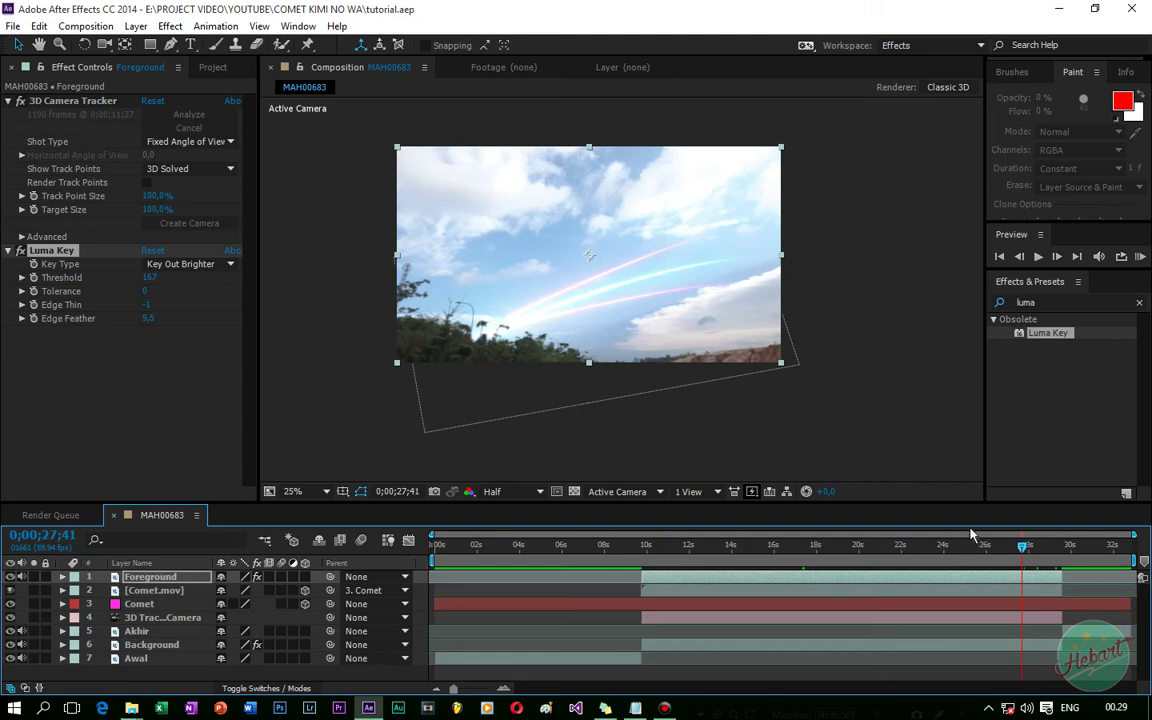
# Examine how the comet passes behind the treeline up close and at earlier times, and play a RAM preview.
pyautogui.click(495, 362)
pyautogui.scroll(2, 495, 362)
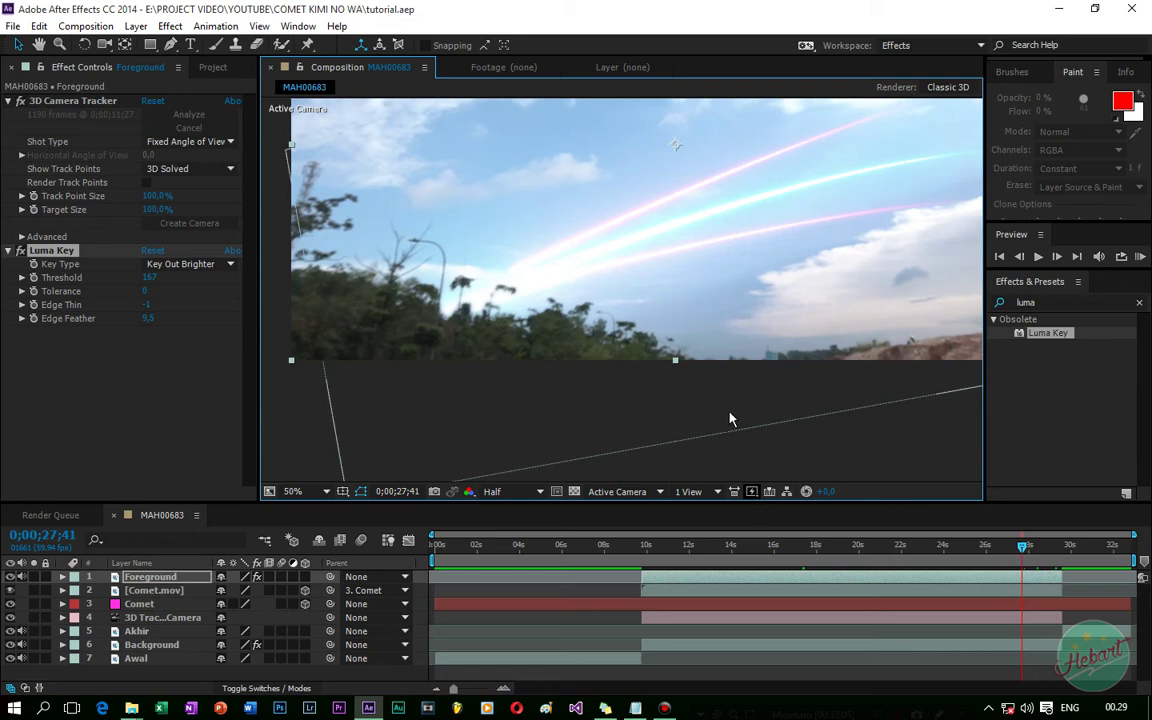
pyautogui.press(',')
pyautogui.press('pageup')
pyautogui.press('pageup')
pyautogui.press('pageup')
pyautogui.press('pageup')
pyautogui.press('pageup')
pyautogui.press('pageup')
pyautogui.press('pageup')
pyautogui.press('pageup')
pyautogui.press('pageup')
pyautogui.press('pageup')
pyautogui.press('pageup')
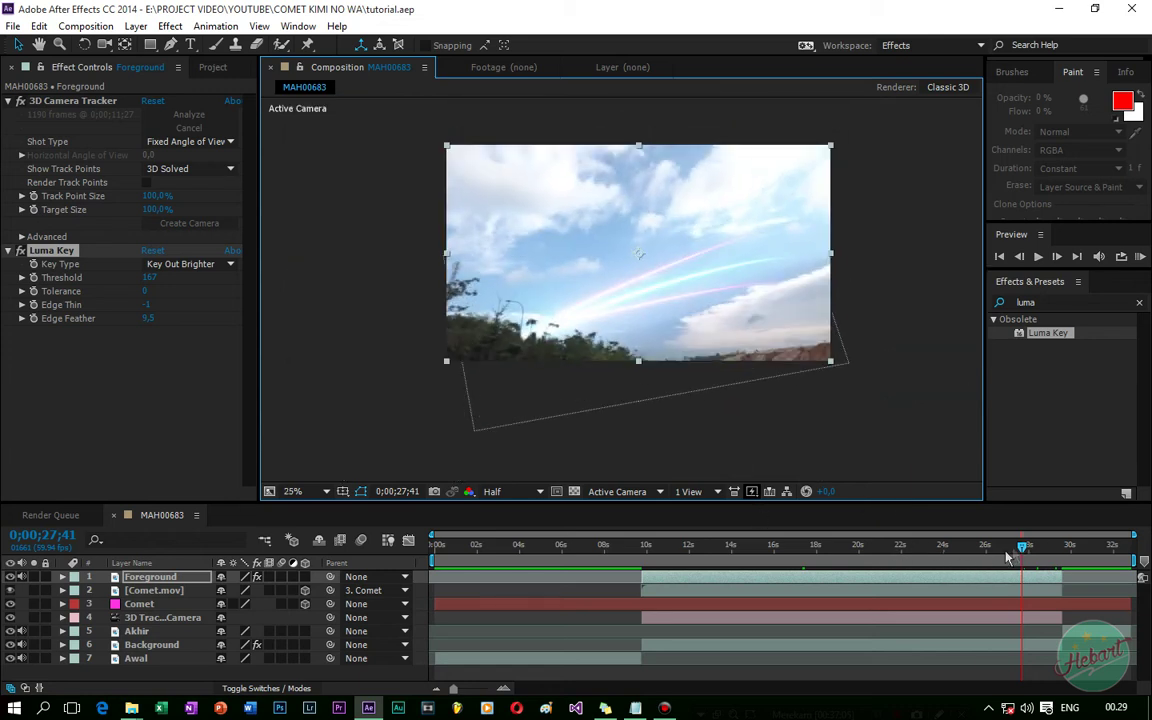
pyautogui.moveTo(918, 553); pyautogui.dragTo(773, 547)
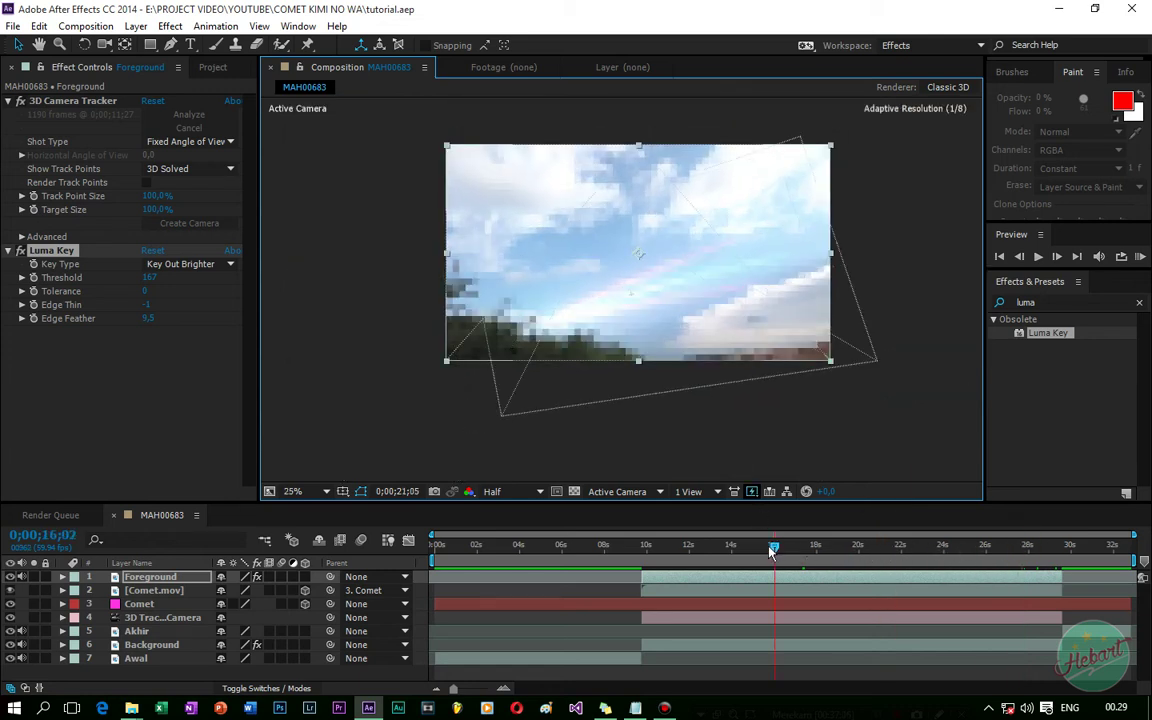
pyautogui.click(1142, 257)
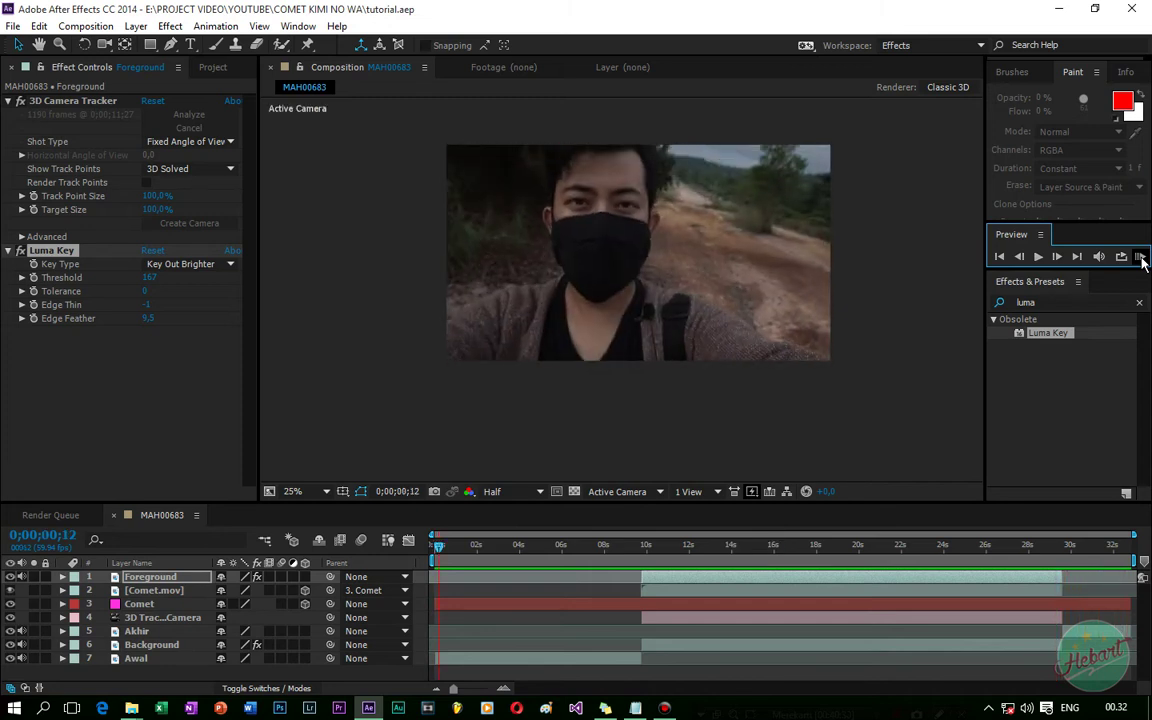
# Go to 0;00;16;31 and apply the Brightness & Contrast effect to the Background layer.
pyautogui.moveTo(441, 555); pyautogui.dragTo(786, 576)
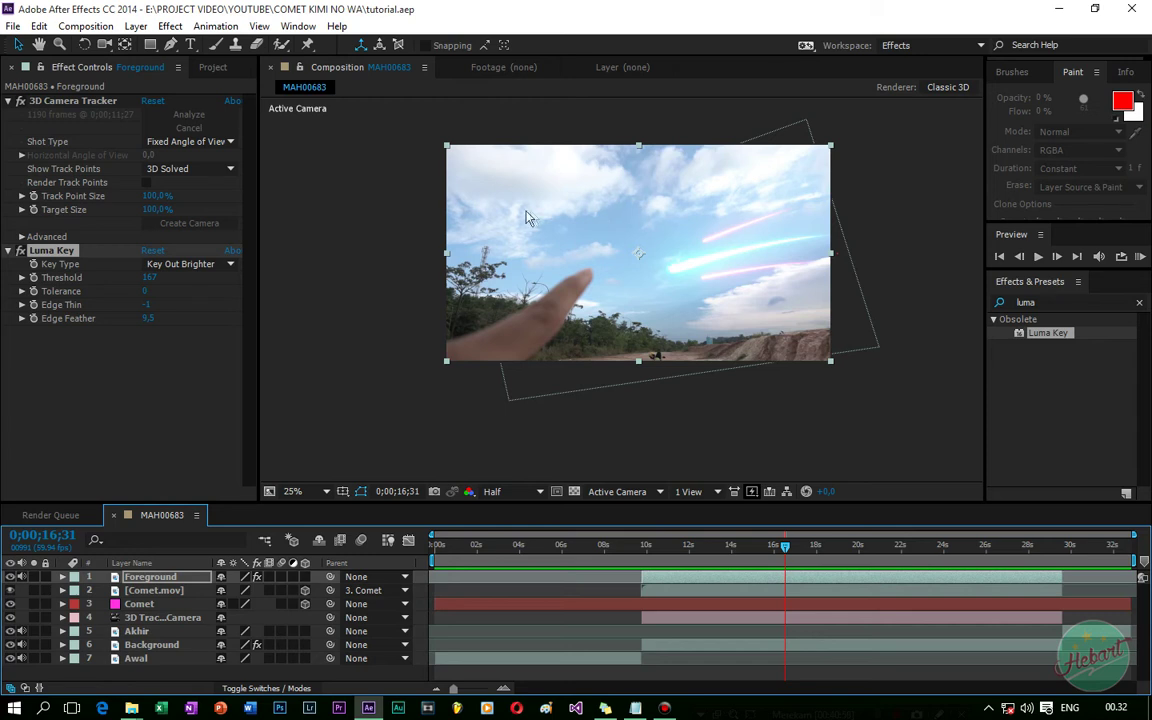
pyautogui.click(165, 644)
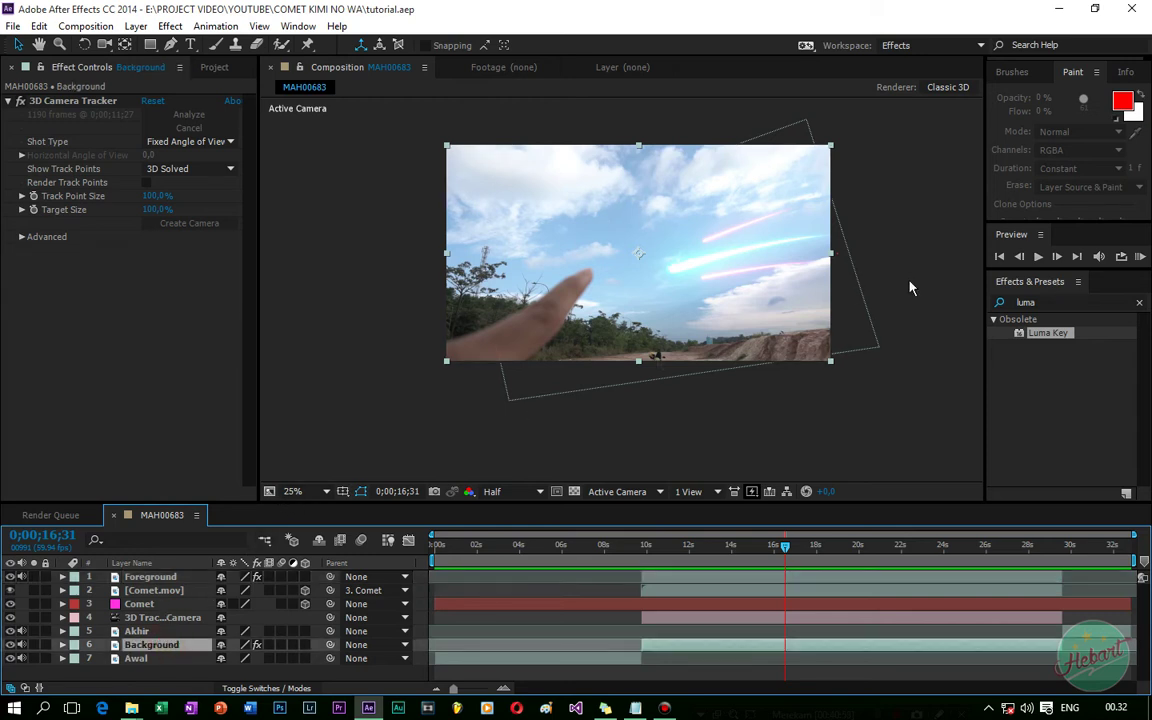
pyautogui.hotkey('ctrl', '5')
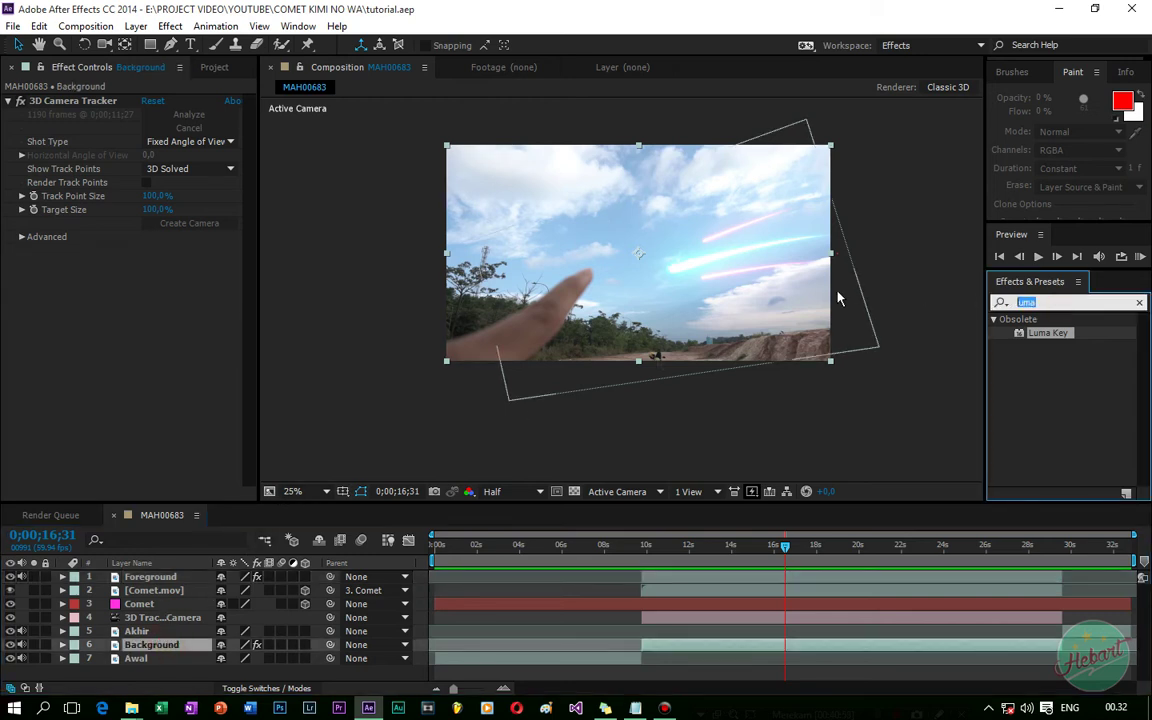
pyautogui.write('brigh')
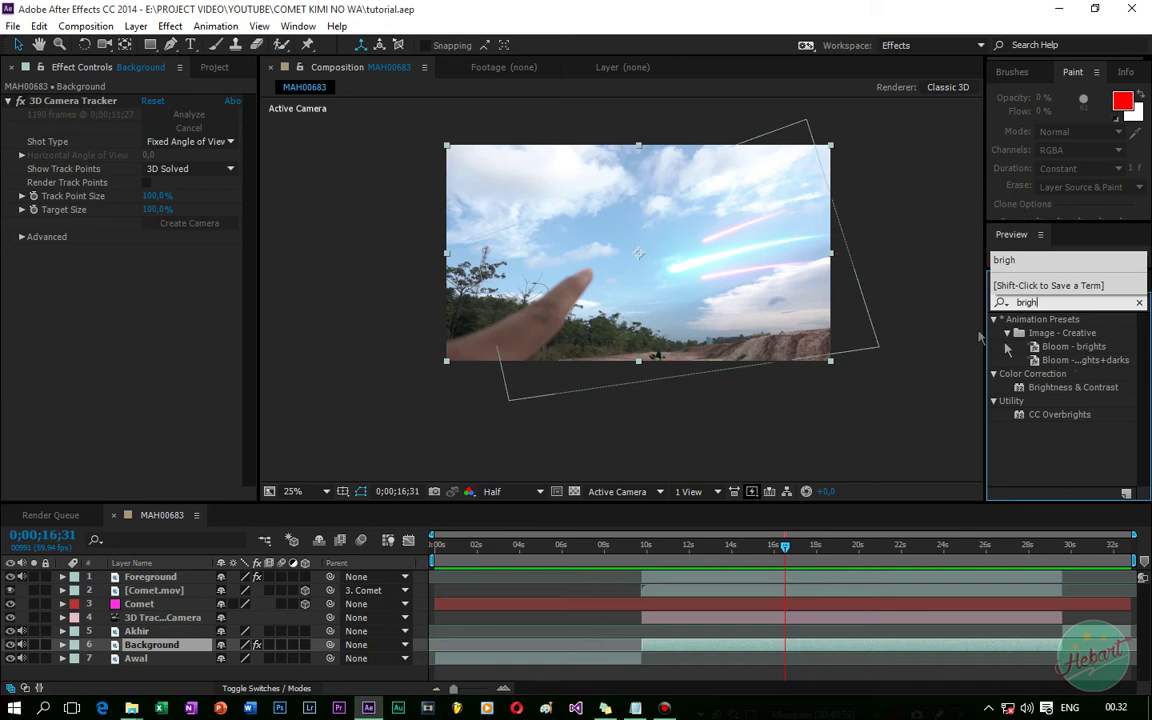
pyautogui.moveTo(1065, 387)
pyautogui.mouseDown()
pyautogui.moveTo(211, 291)
pyautogui.moveTo(90, 458)
pyautogui.moveTo(162, 617)
pyautogui.moveTo(157, 651)
pyautogui.mouseUp()
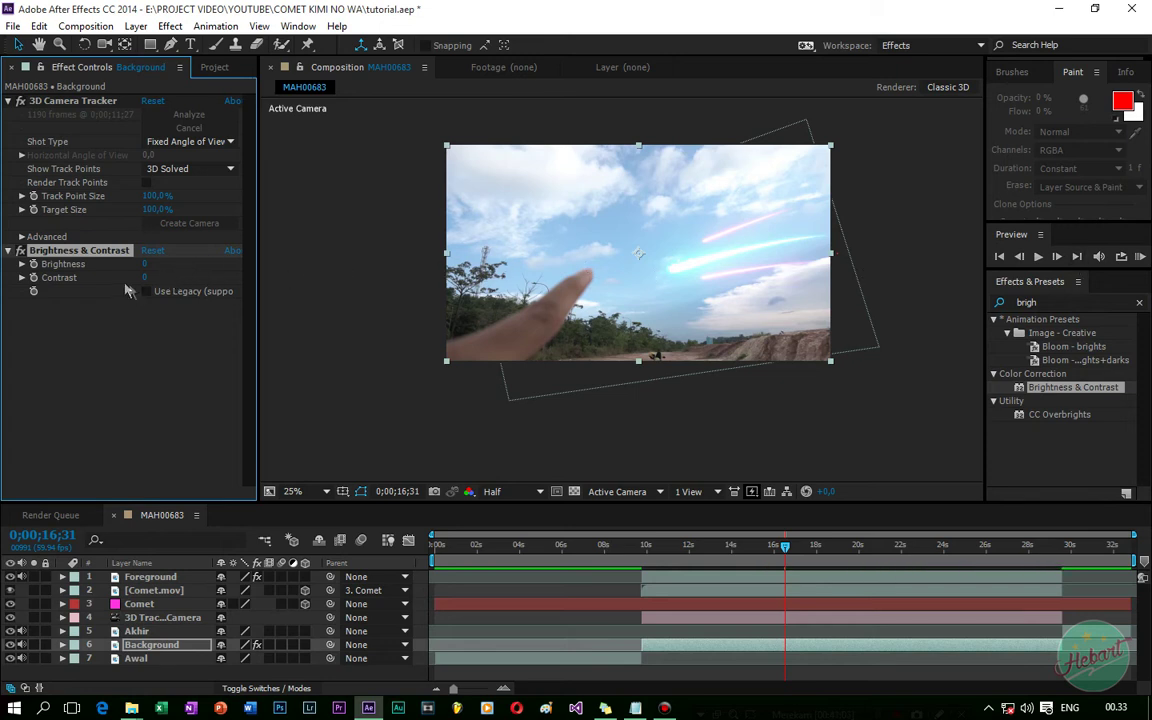
# Set the Background's Brightness to -30 and Contrast to 60, and check the look at other times, ending at 0;00;19;07.
pyautogui.moveTo(148, 264); pyautogui.dragTo(110, 270)
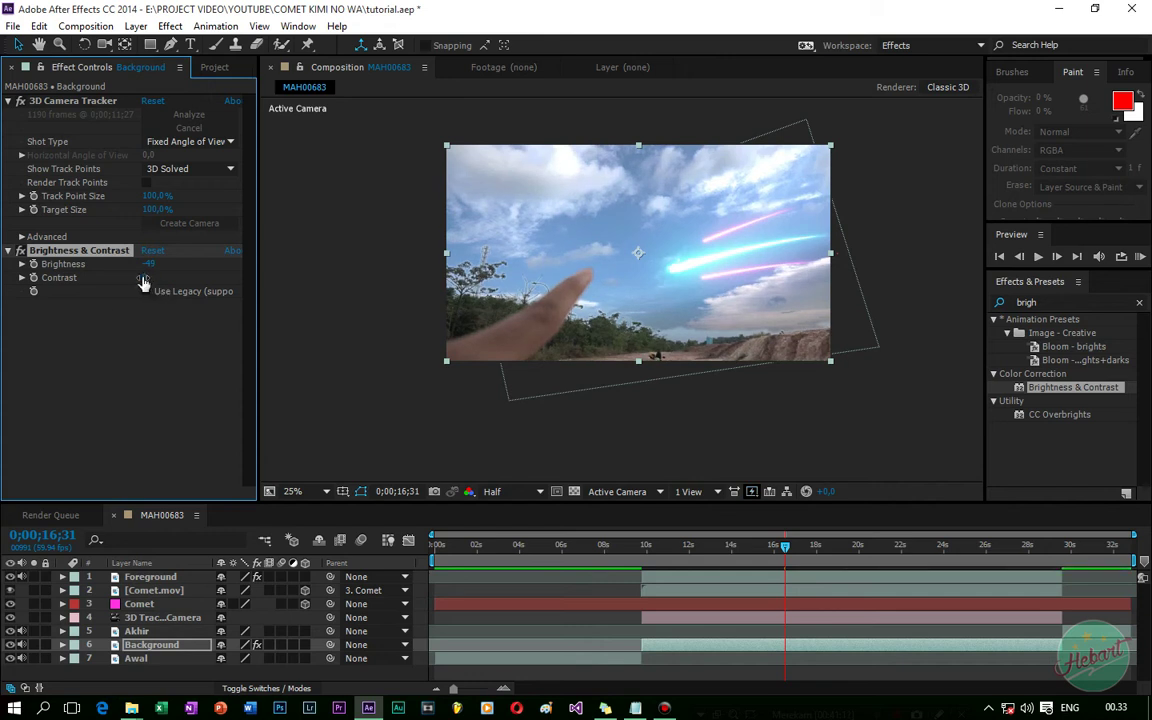
pyautogui.moveTo(143, 285); pyautogui.dragTo(145, 245)
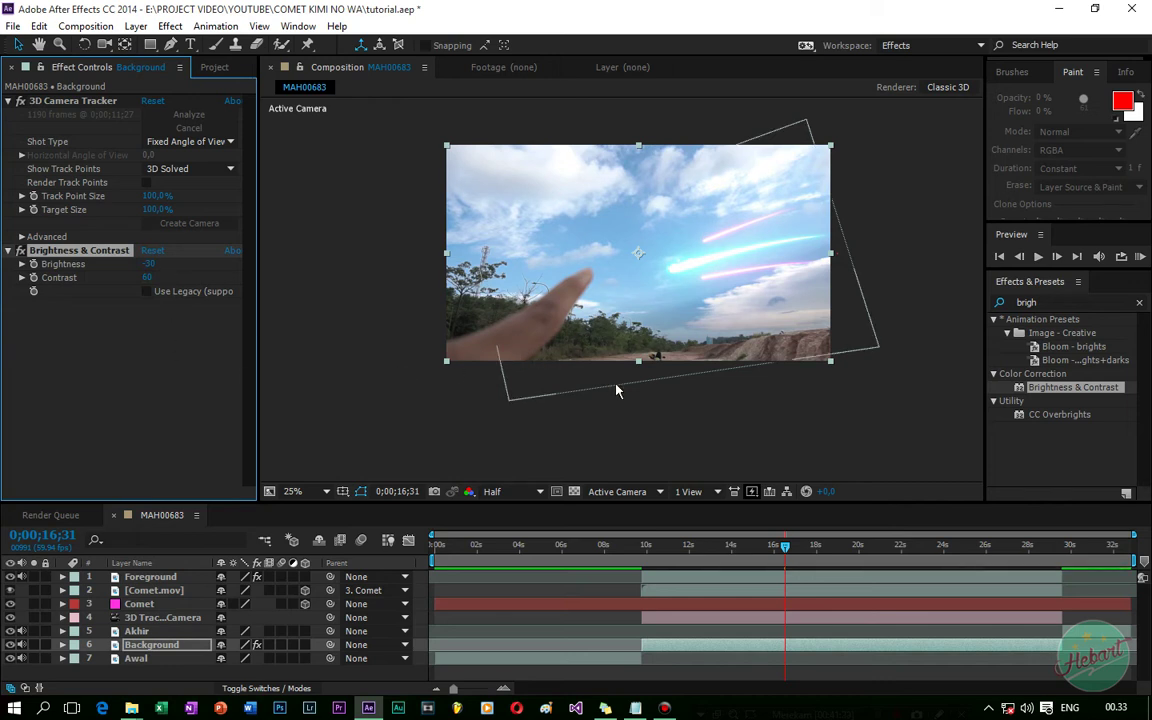
pyautogui.click(872, 546)
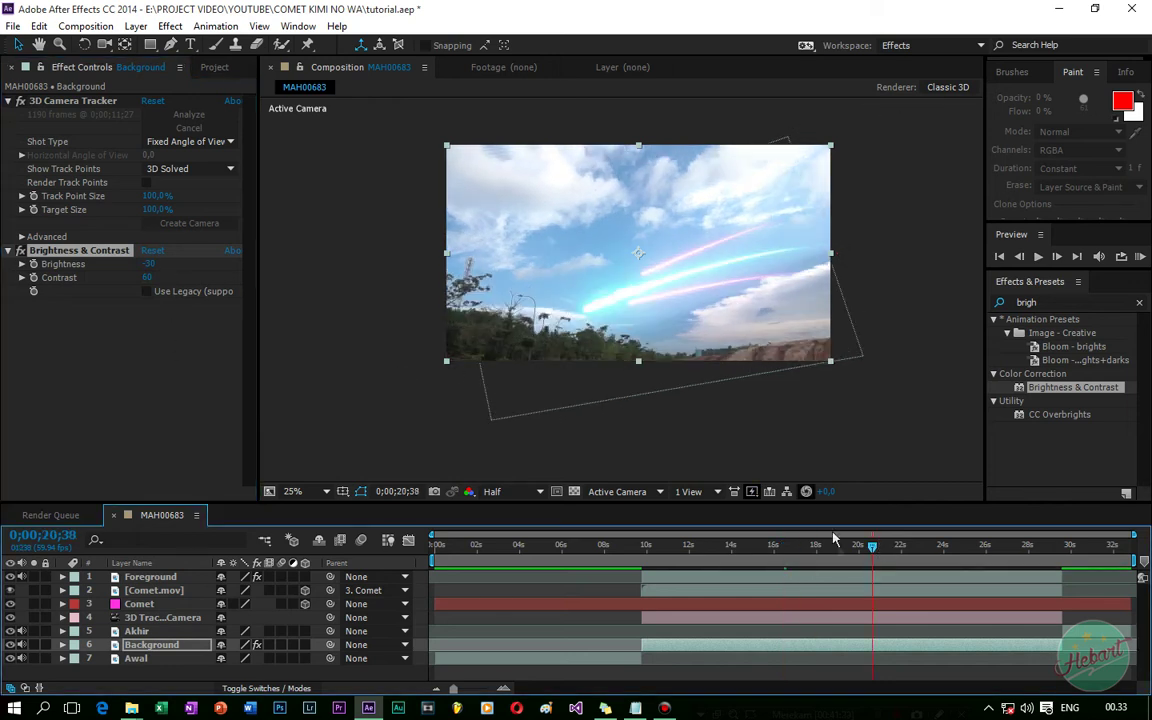
pyautogui.click(893, 548)
pyautogui.moveTo(893, 548); pyautogui.dragTo(831, 549)
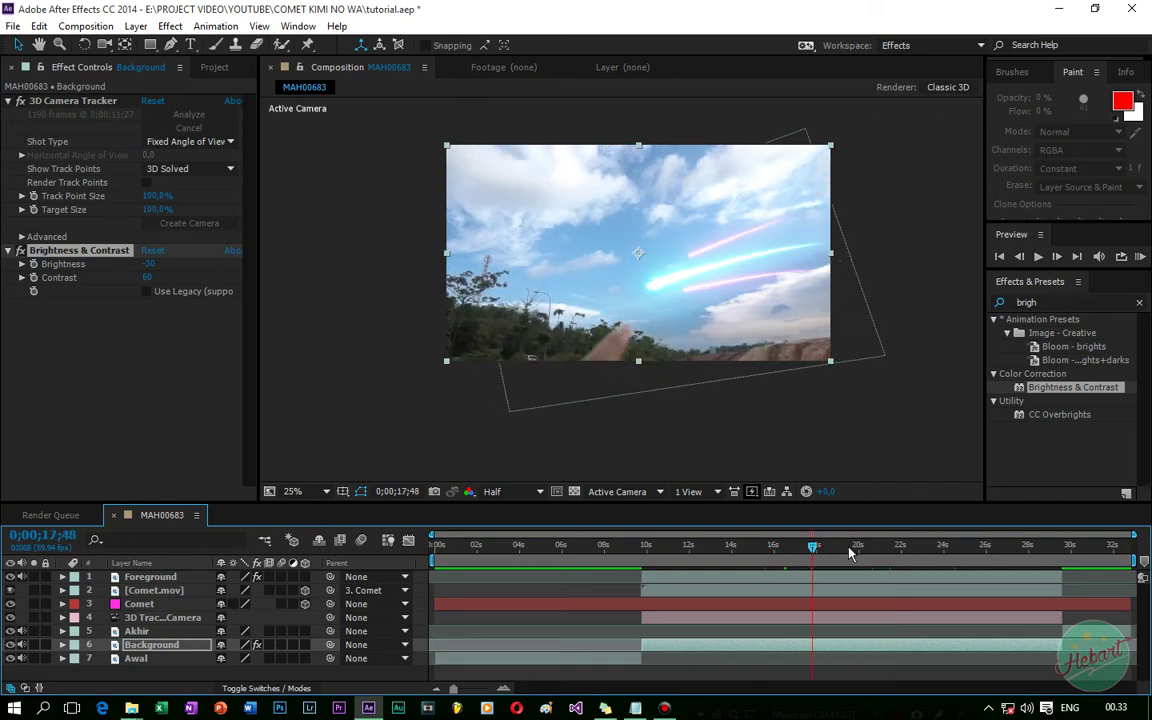
pyautogui.click(840, 548)
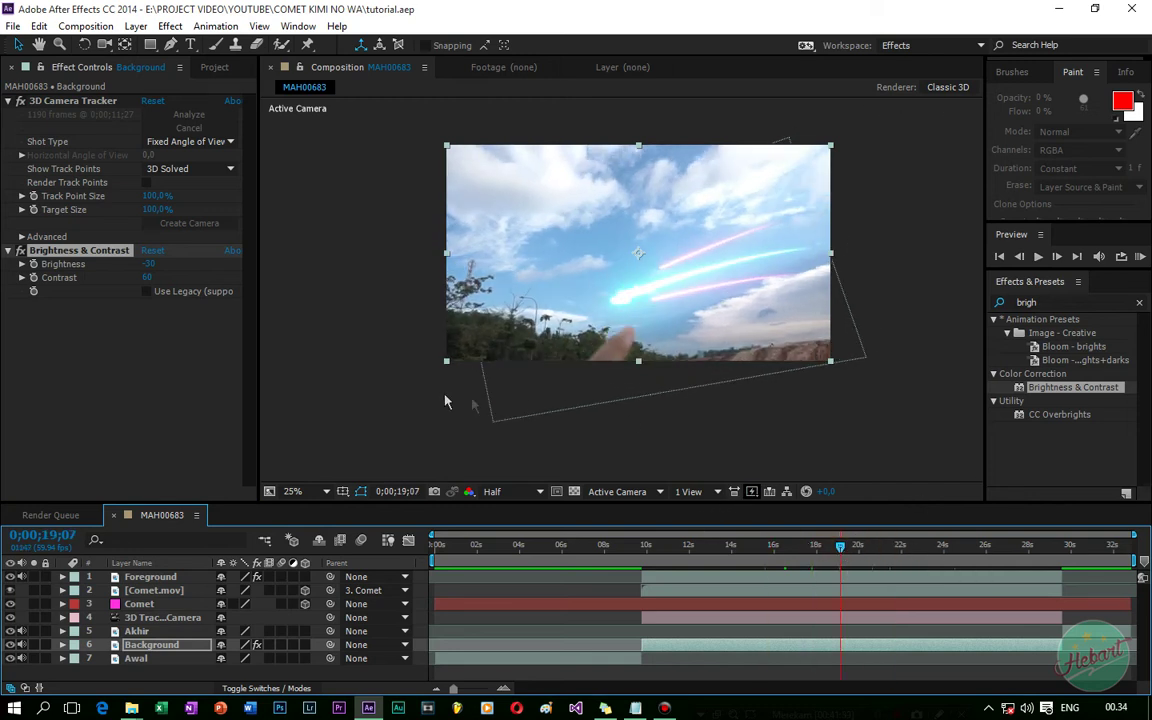
# Apply the Curves effect to the Comet.mov layer.
pyautogui.click(153, 590)
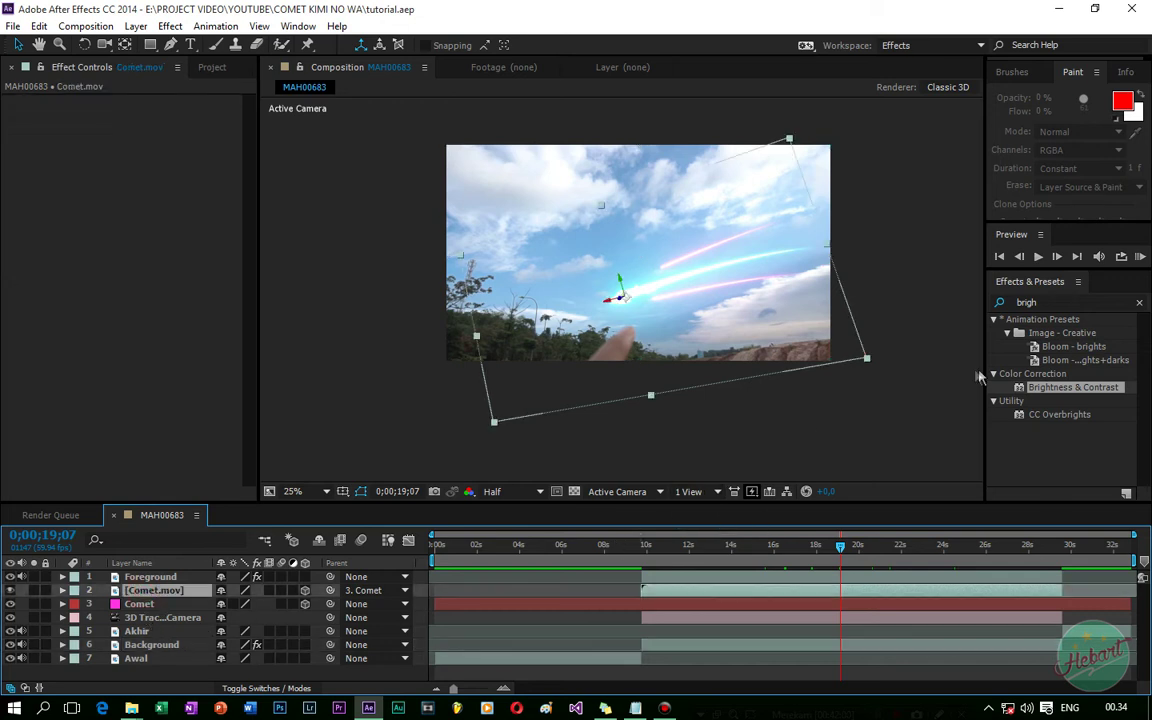
pyautogui.click(1030, 302)
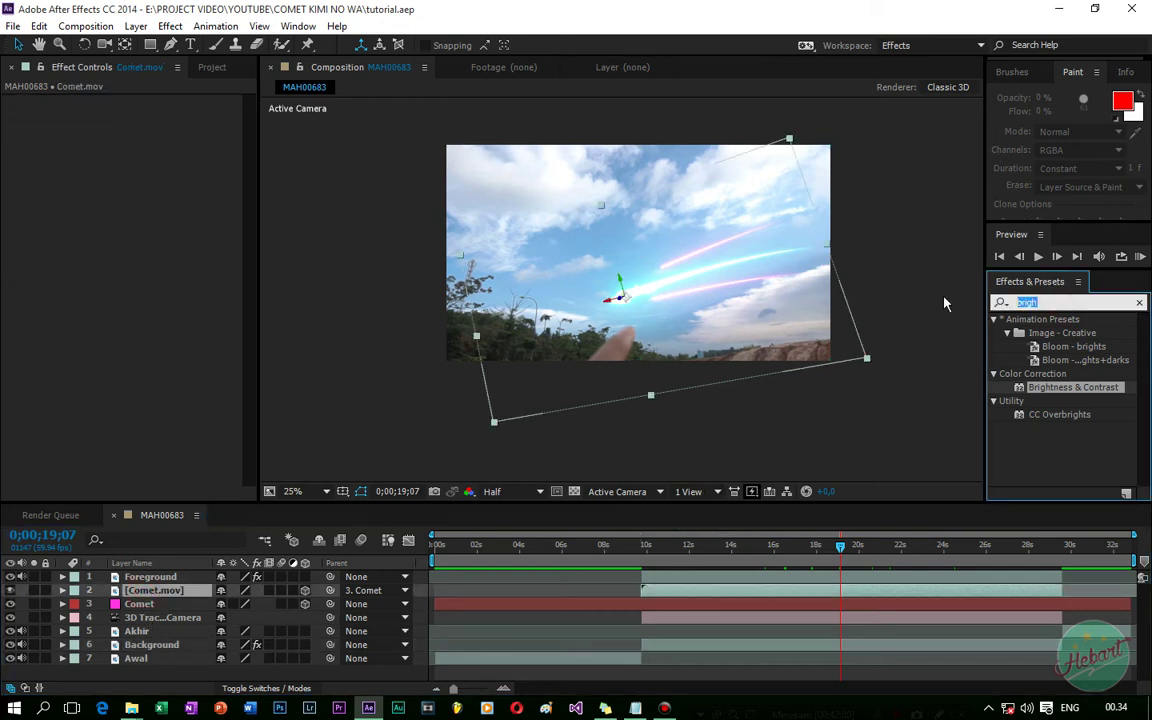
pyautogui.write('cruve')
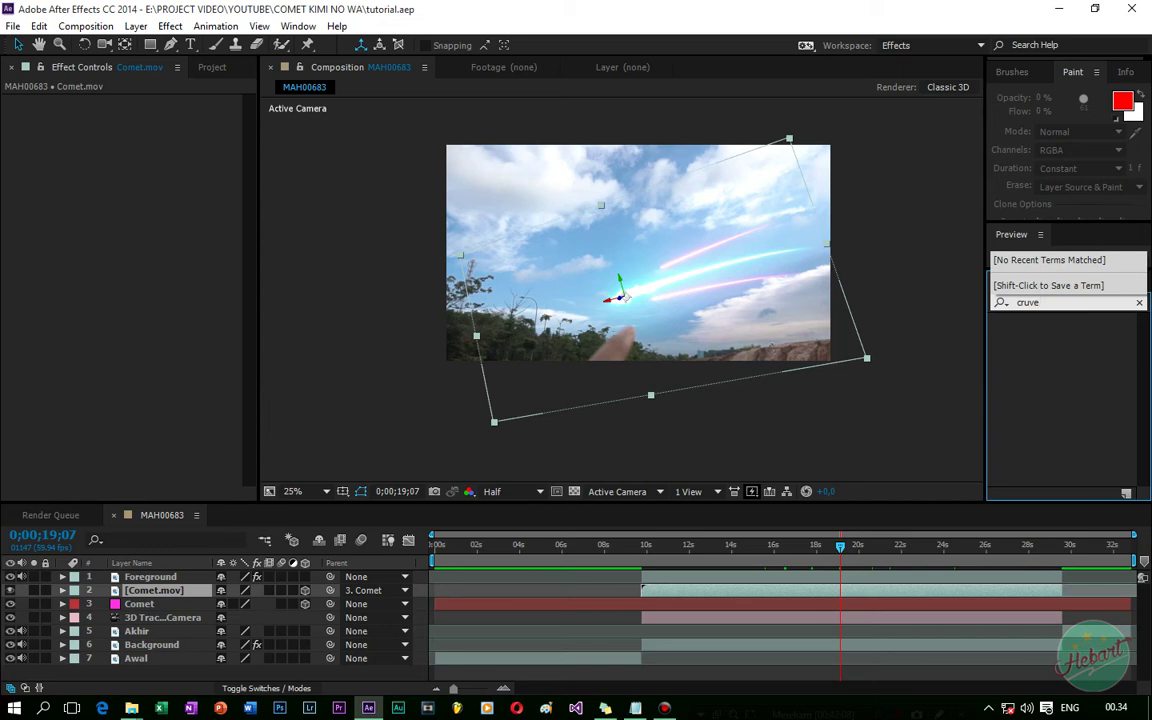
pyautogui.press('BackSpace')
pyautogui.press('BackSpace')
pyautogui.press('BackSpace')
pyautogui.press('BackSpace')
pyautogui.press('BackSpace')
pyautogui.write('curve')
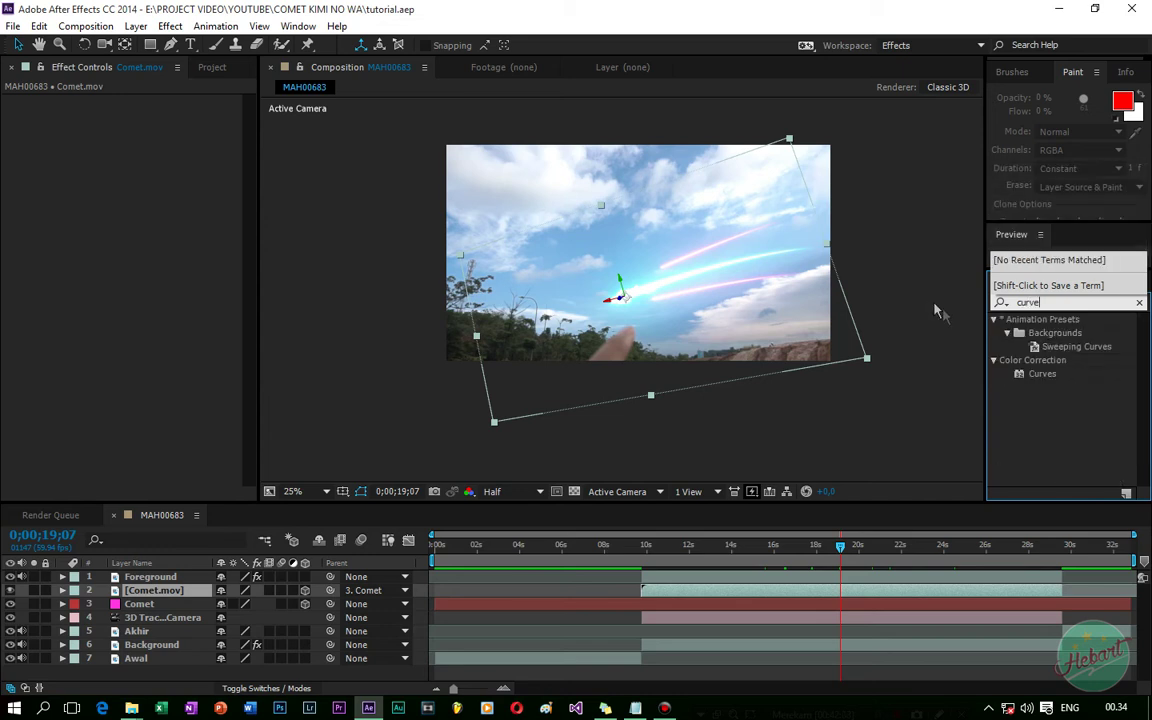
pyautogui.moveTo(1042, 373); pyautogui.dragTo(169, 597)
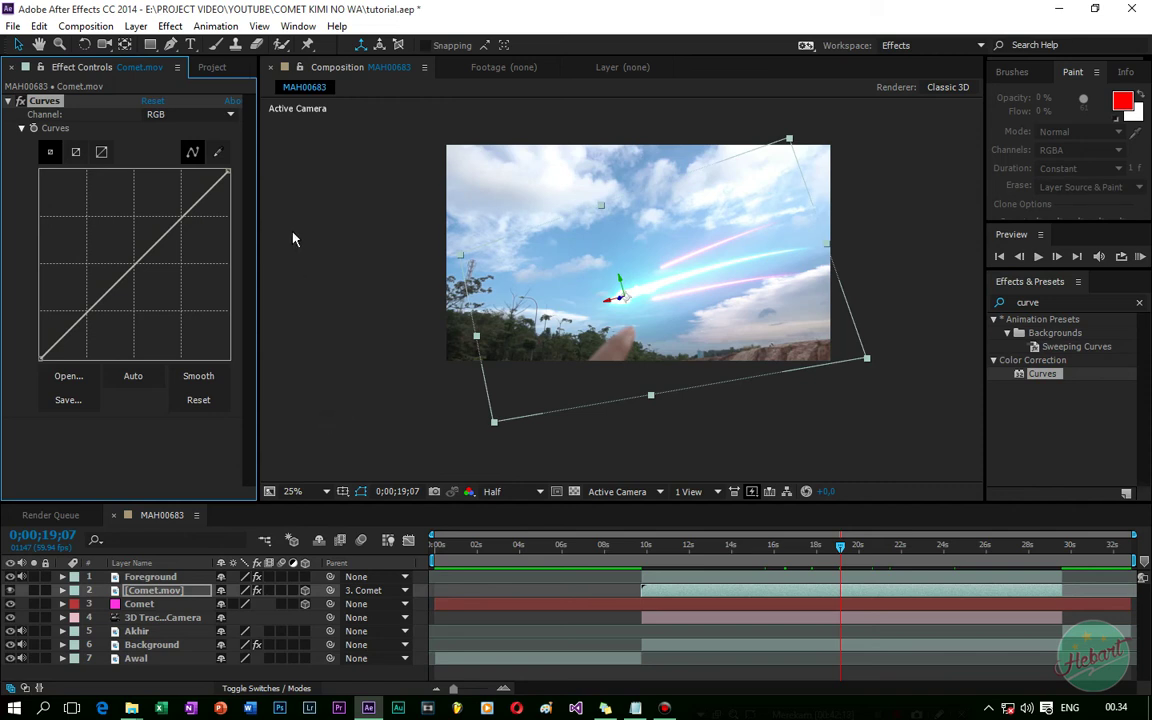
# Bend Comet.mov's RGB curve below the diagonal with three points, flattening the shadows to black, and save the project.
pyautogui.moveTo(193, 212); pyautogui.dragTo(197, 226)
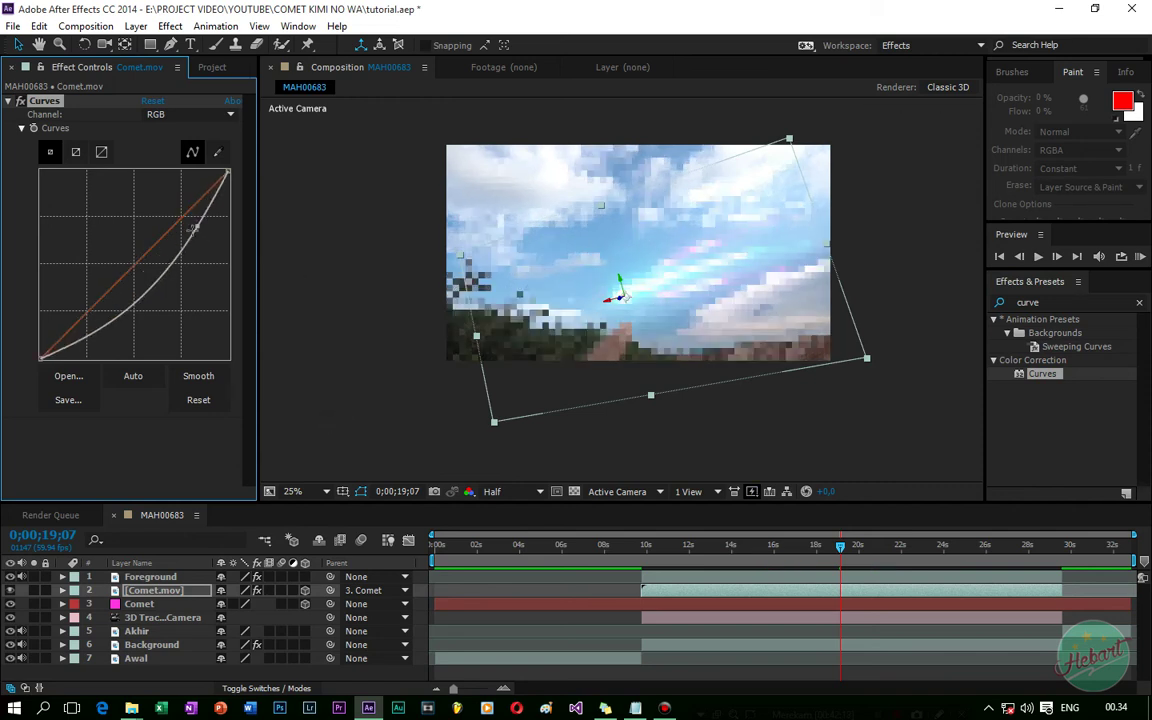
pyautogui.moveTo(85, 338); pyautogui.dragTo(88, 349)
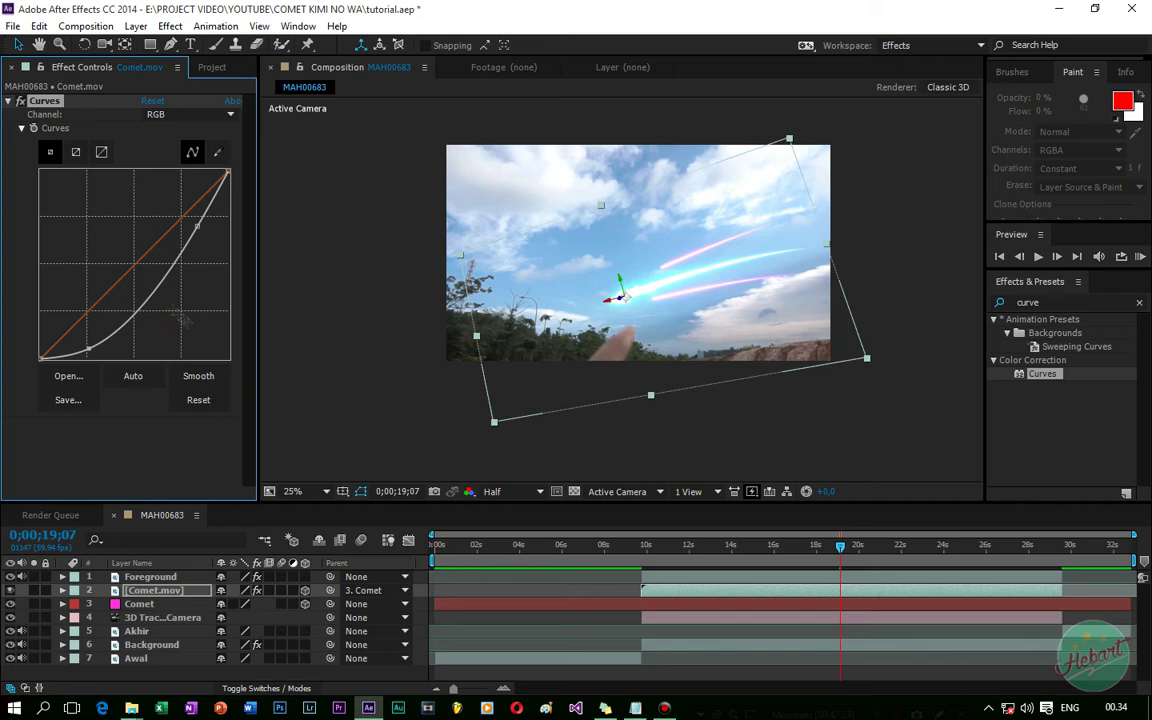
pyautogui.moveTo(150, 296)
pyautogui.mouseDown()
pyautogui.moveTo(148, 262)
pyautogui.moveTo(154, 281)
pyautogui.mouseUp()
pyautogui.moveTo(88, 349); pyautogui.dragTo(104, 357)
pyautogui.hotkey('ctrl', 's')
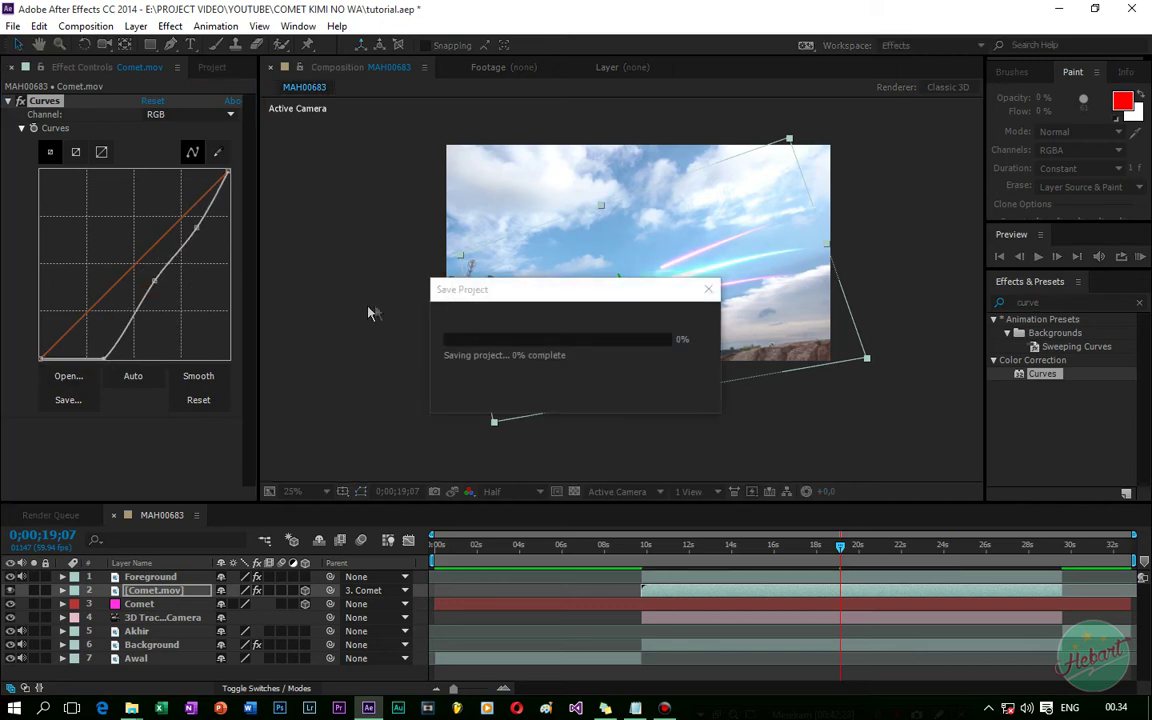
# Set the Foreground's Luma Key to Threshold 116, Edge Thin -2 and Edge Feather 18,4, hiding the Background layer while adjusting.
pyautogui.moveTo(660, 545); pyautogui.dragTo(652, 549)
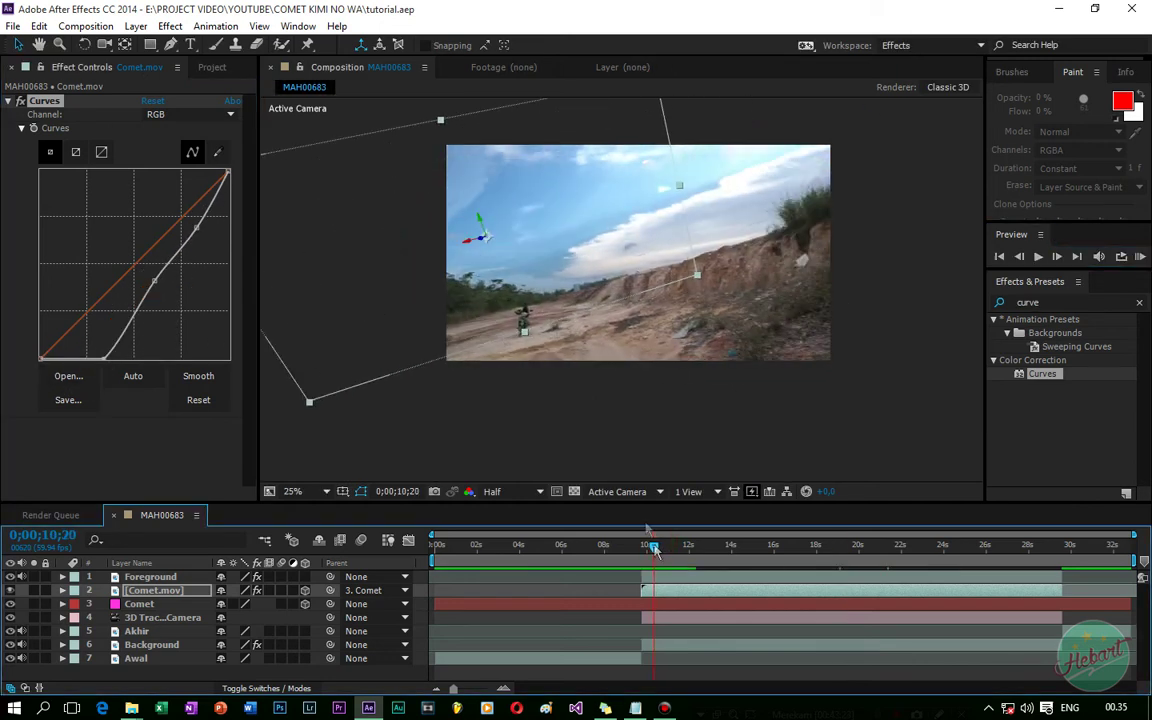
pyautogui.click(502, 186)
pyautogui.click(150, 577)
pyautogui.moveTo(150, 277); pyautogui.dragTo(122, 290)
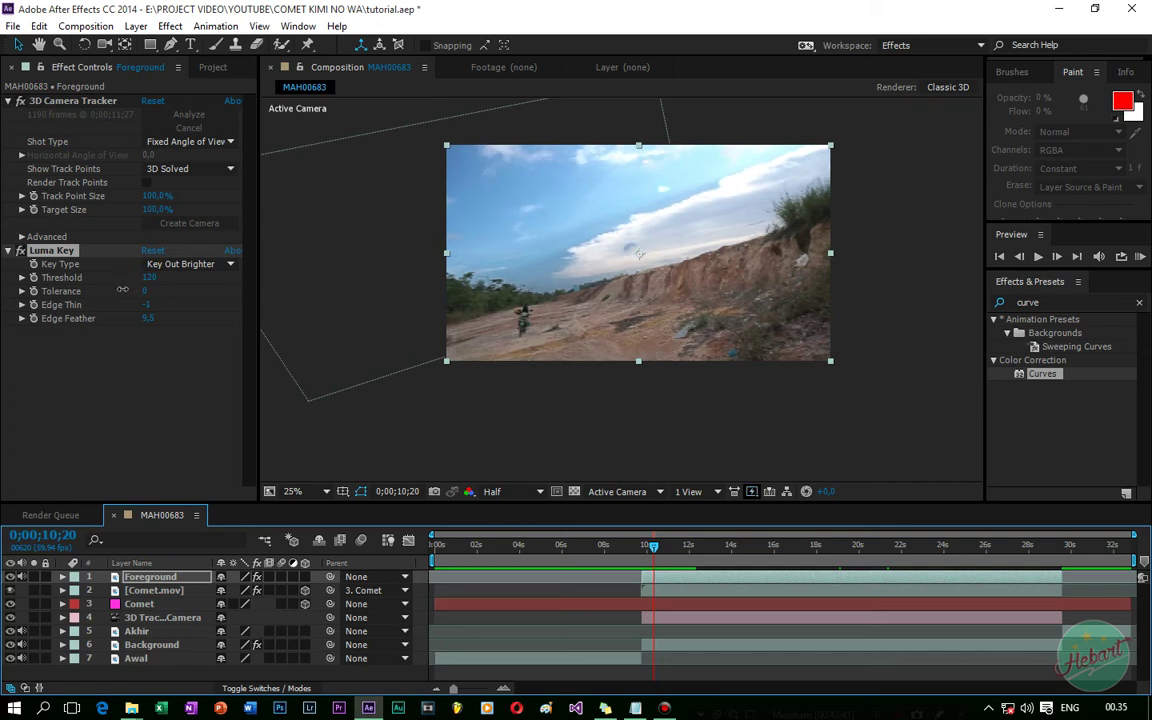
pyautogui.moveTo(653, 546); pyautogui.dragTo(675, 551)
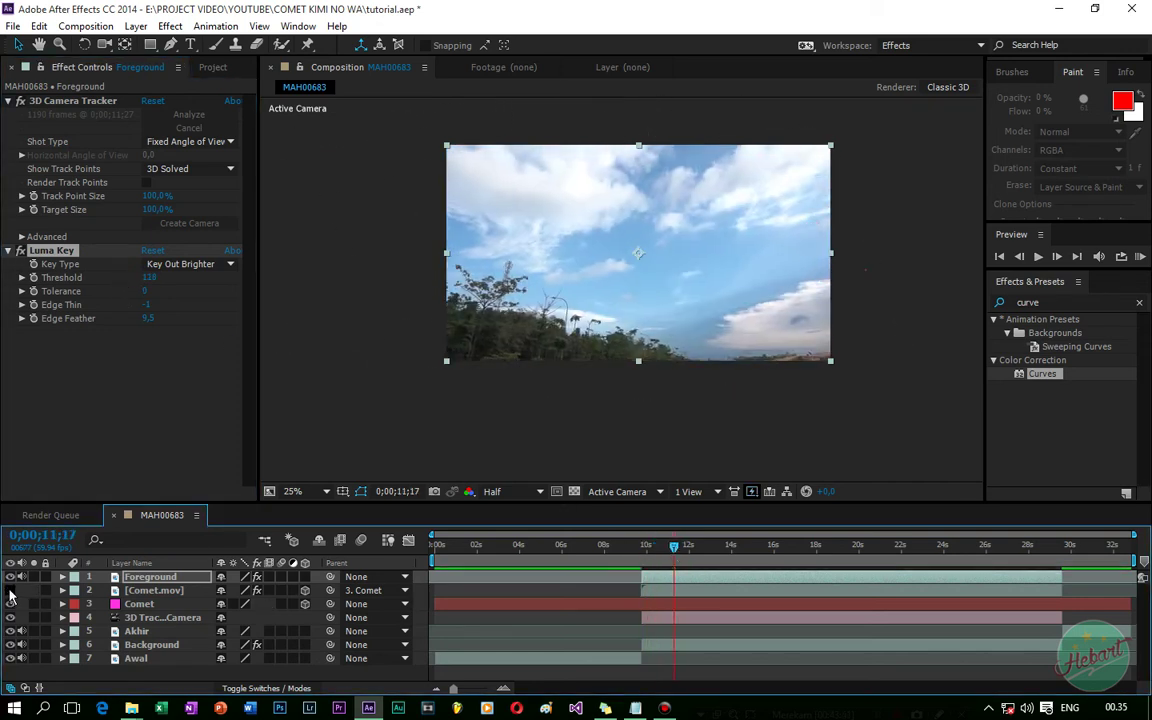
pyautogui.click(10, 645)
pyautogui.moveTo(150, 324); pyautogui.dragTo(120, 319)
pyautogui.moveTo(149, 278); pyautogui.dragTo(161, 278)
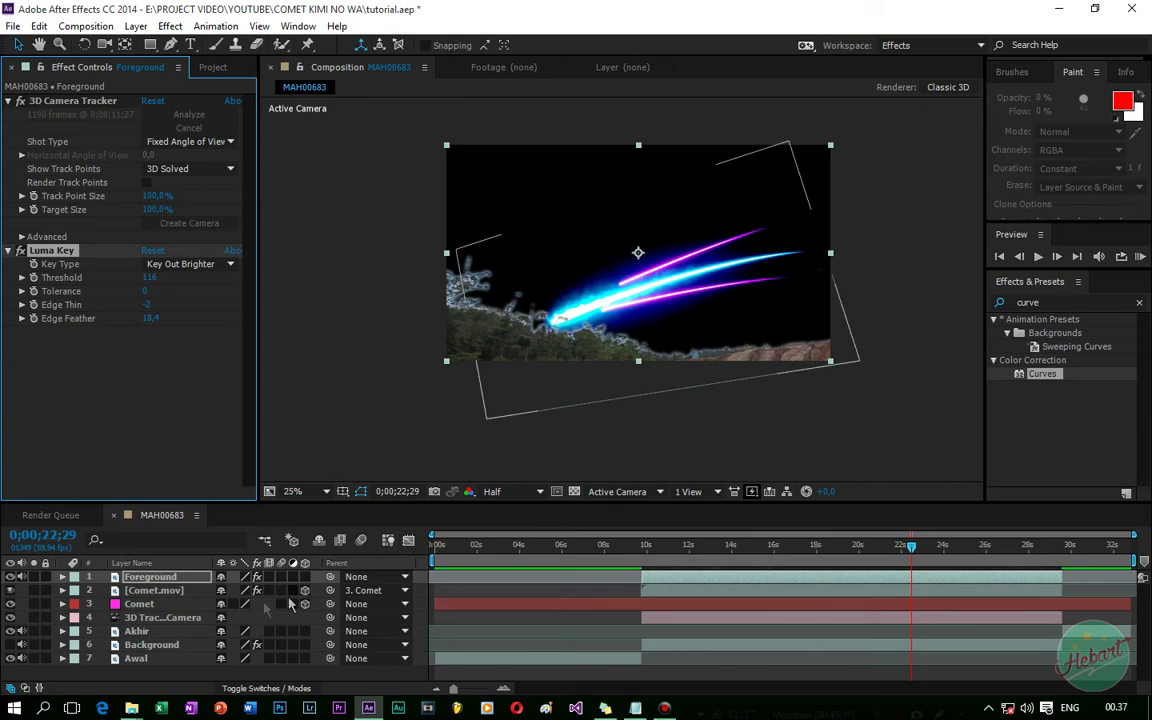
pyautogui.click(11, 645)
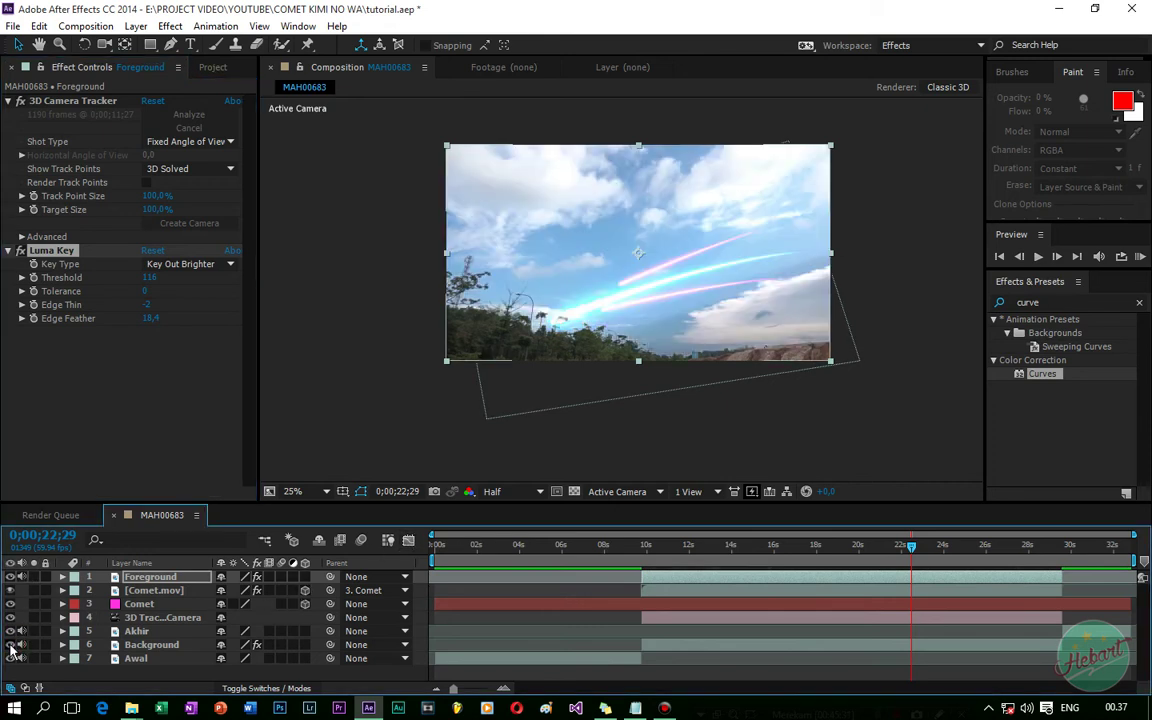
# Apply the Vibrance effect to the Comet.mov layer.
pyautogui.click(936, 546)
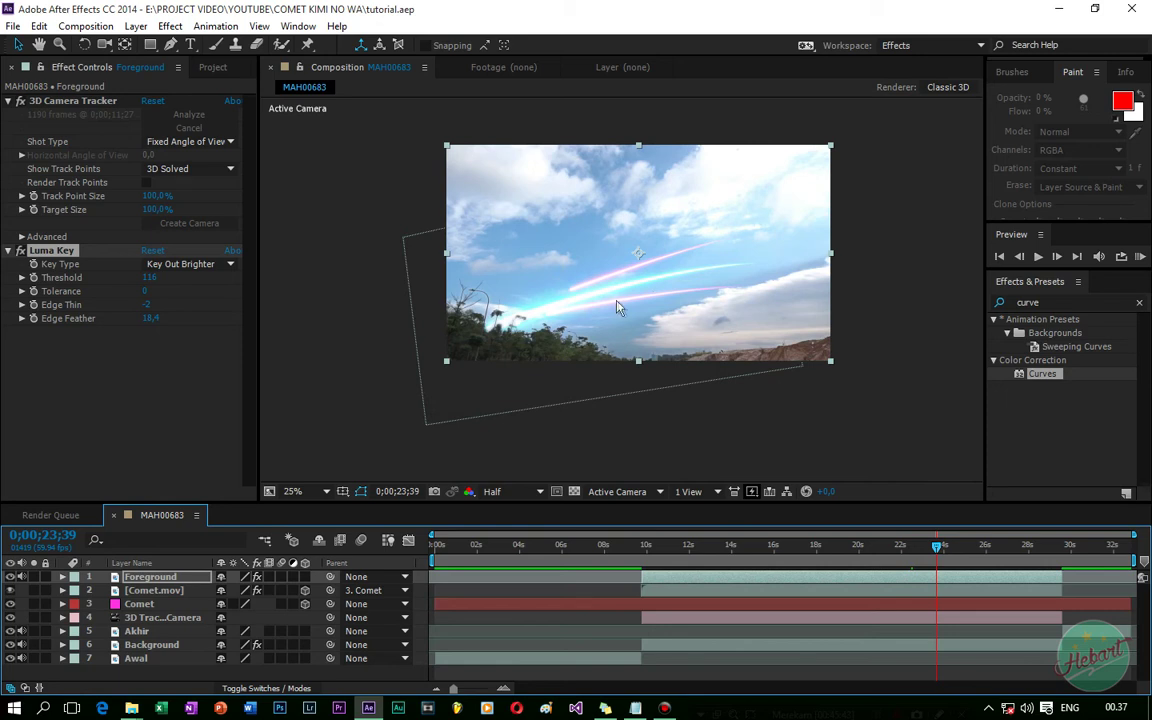
pyautogui.click(999, 302)
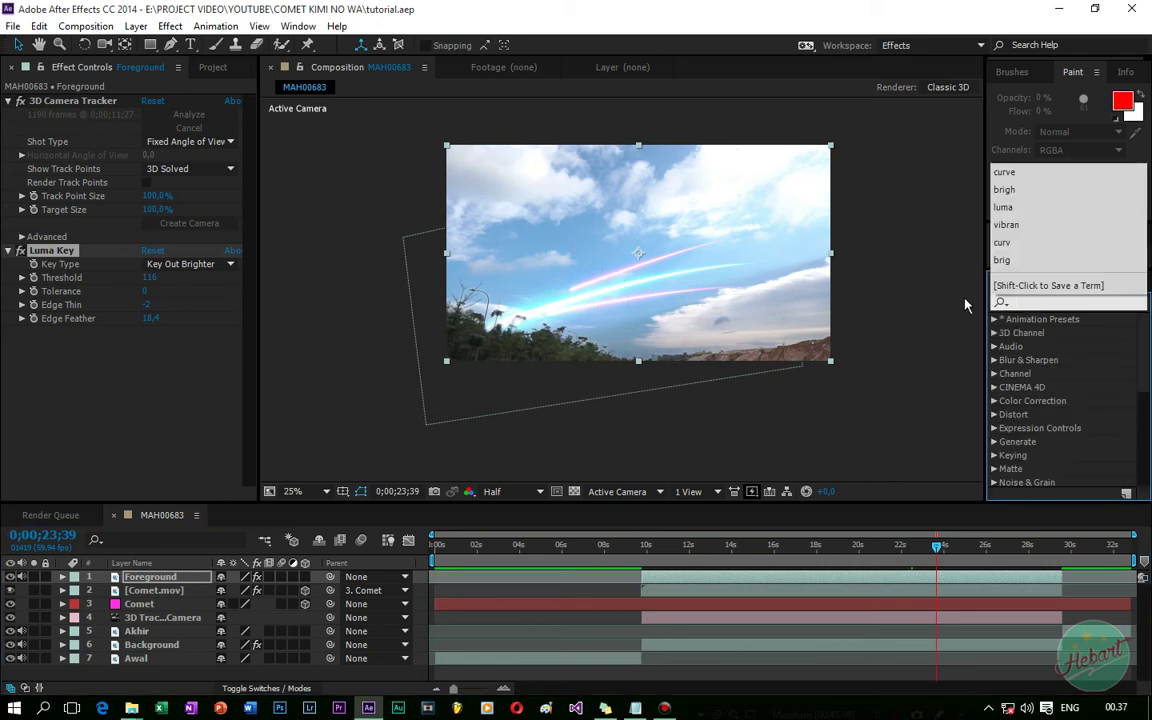
pyautogui.write('vib')
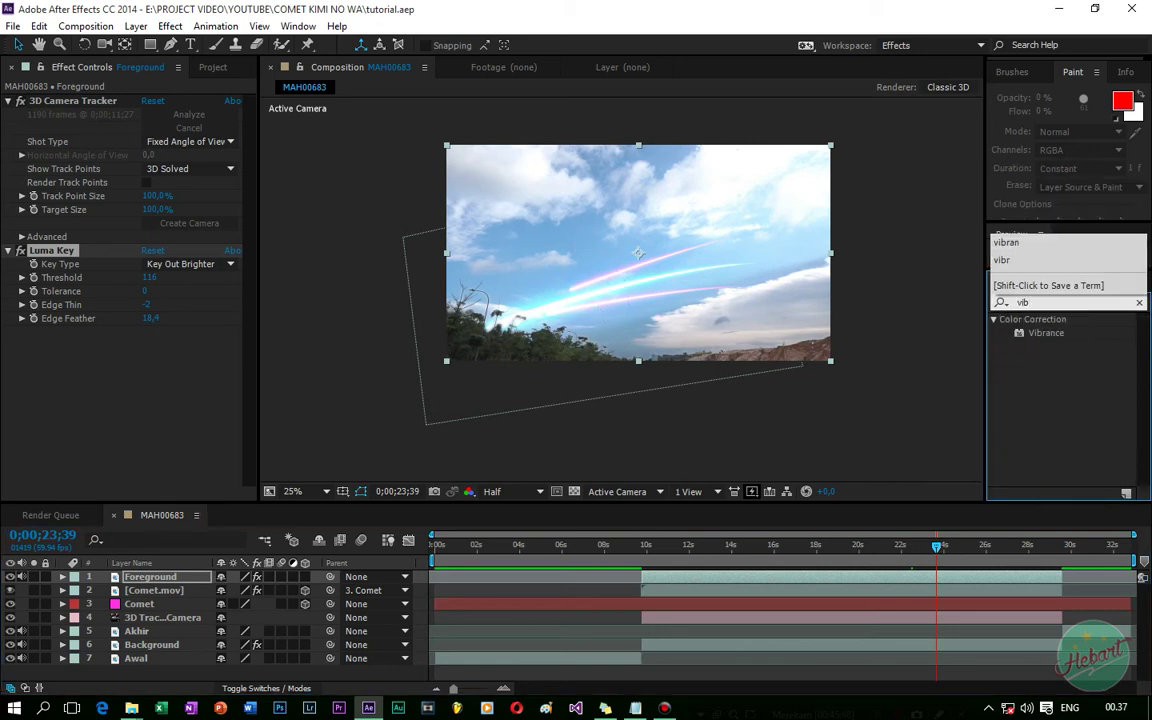
pyautogui.click(160, 591)
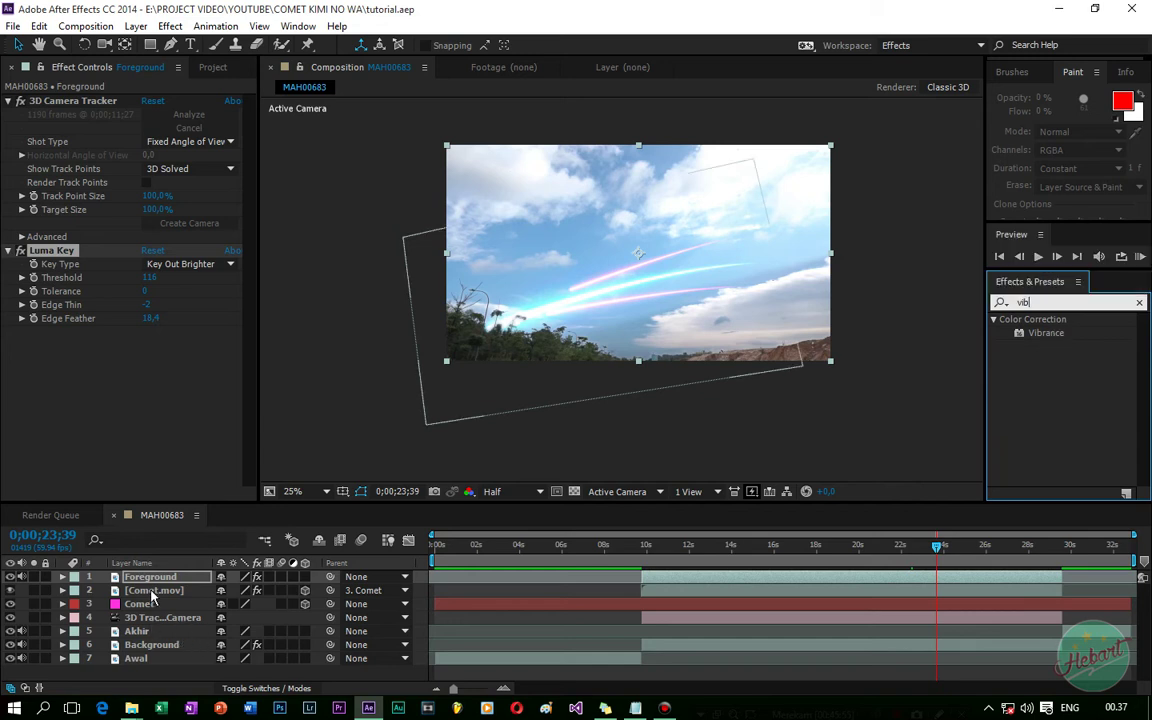
pyautogui.moveTo(1046, 333); pyautogui.dragTo(124, 476)
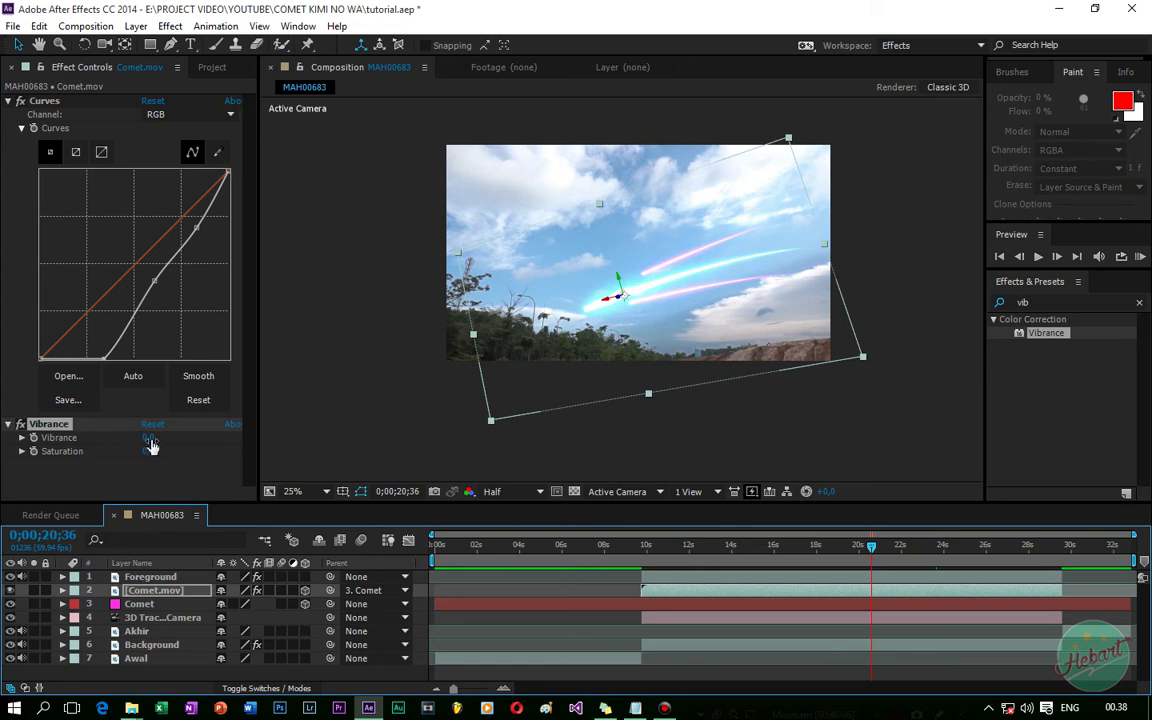
# Set Comet.mov's Vibrance to 100 and Saturation to 13, and check the result along the timeline.
pyautogui.click(150, 439)
pyautogui.write('100')
pyautogui.press('Return')
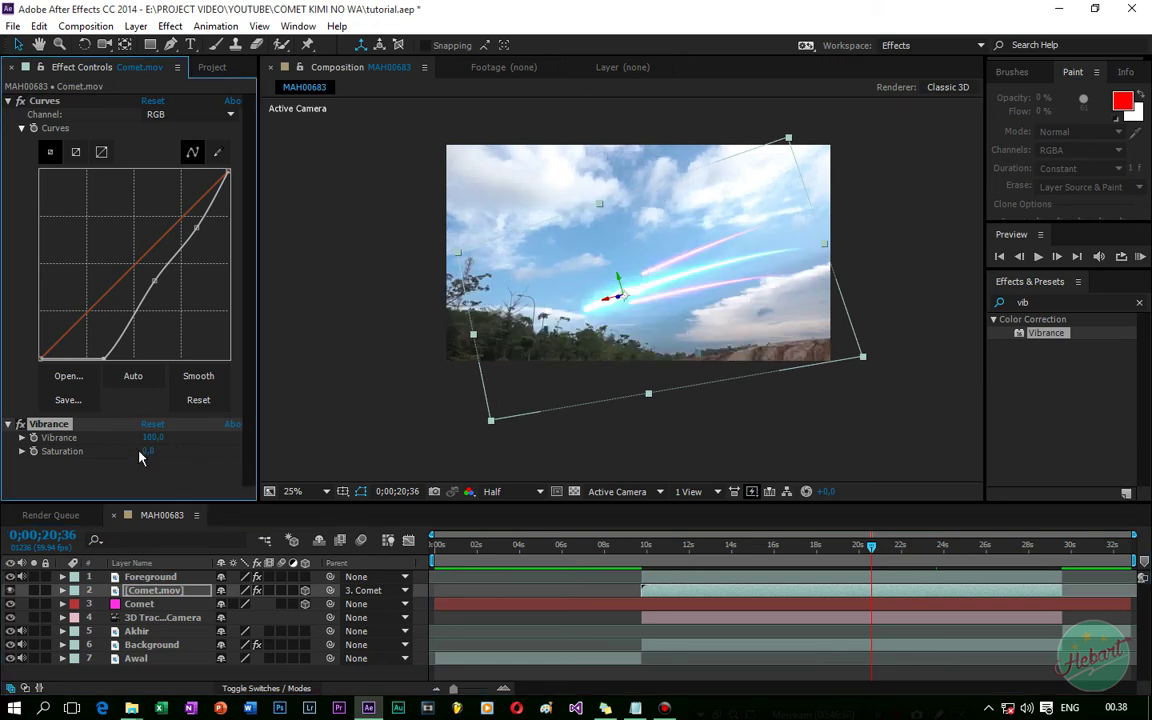
pyautogui.click(150, 452)
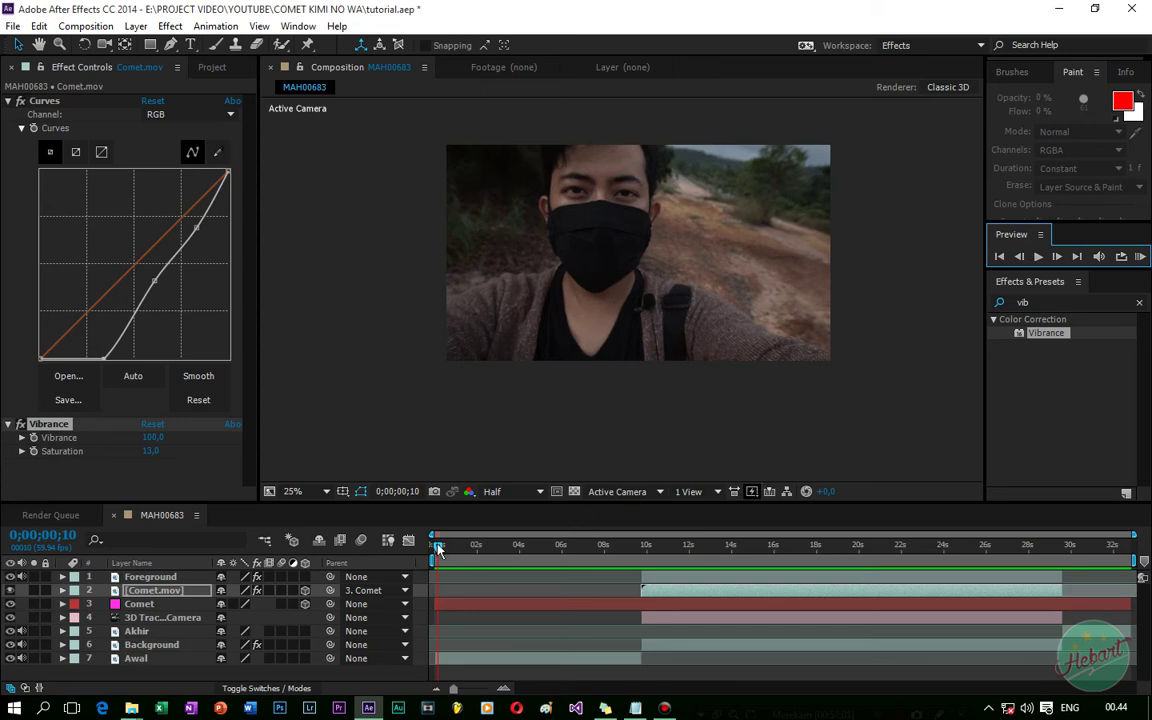
pyautogui.moveTo(527, 558); pyautogui.dragTo(656, 556)
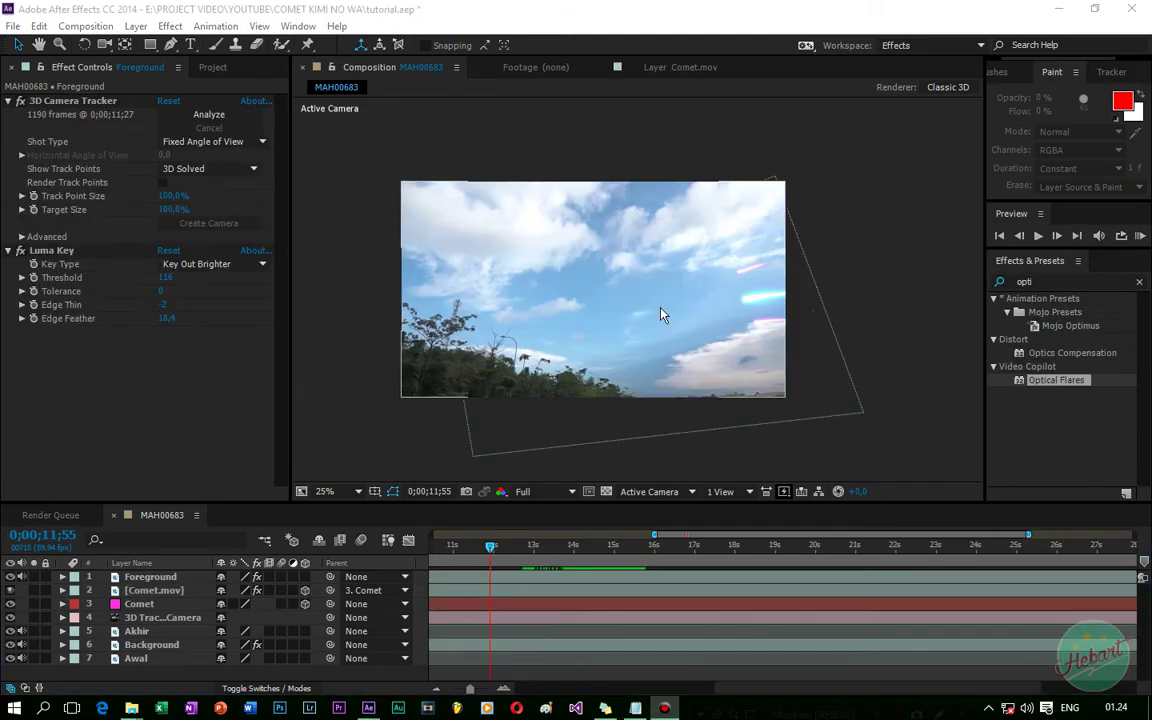
# Clear the effects search and create a black 1920 x 1080 px solid named flares above the Foreground layer.
pyautogui.scroll(2, 664, 311)
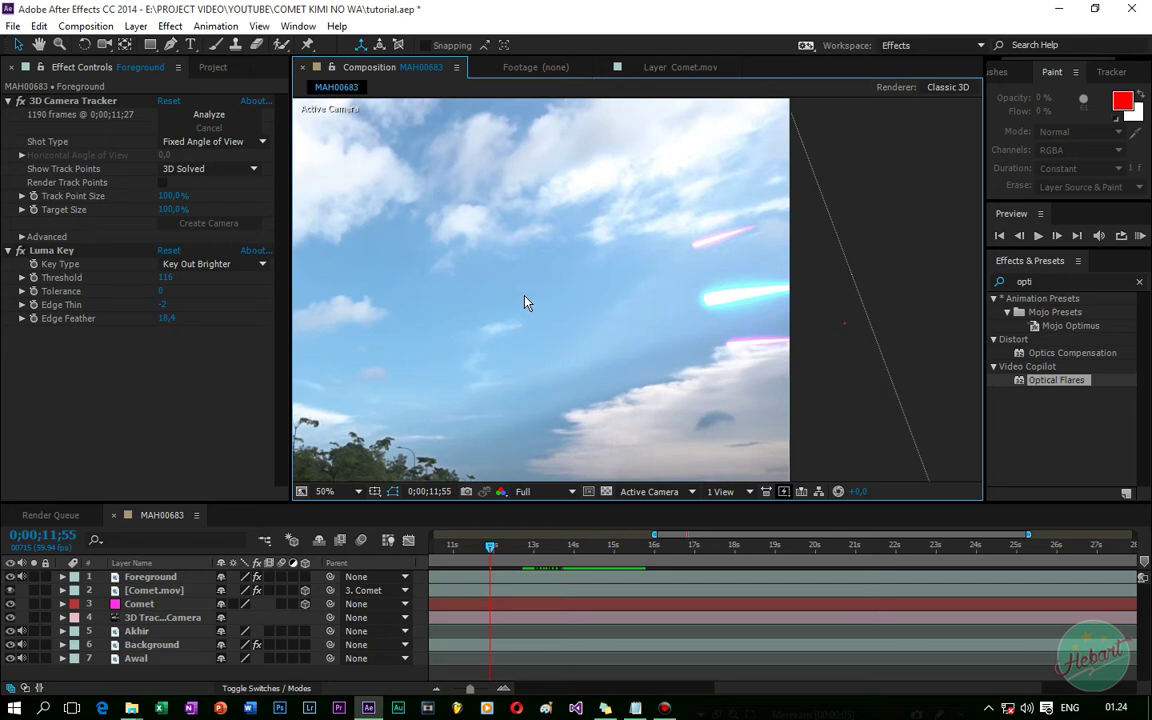
pyautogui.scroll(-2, 545, 304)
pyautogui.scroll(2, 640, 310)
pyautogui.click(1139, 281)
pyautogui.scroll(-2, 612, 275)
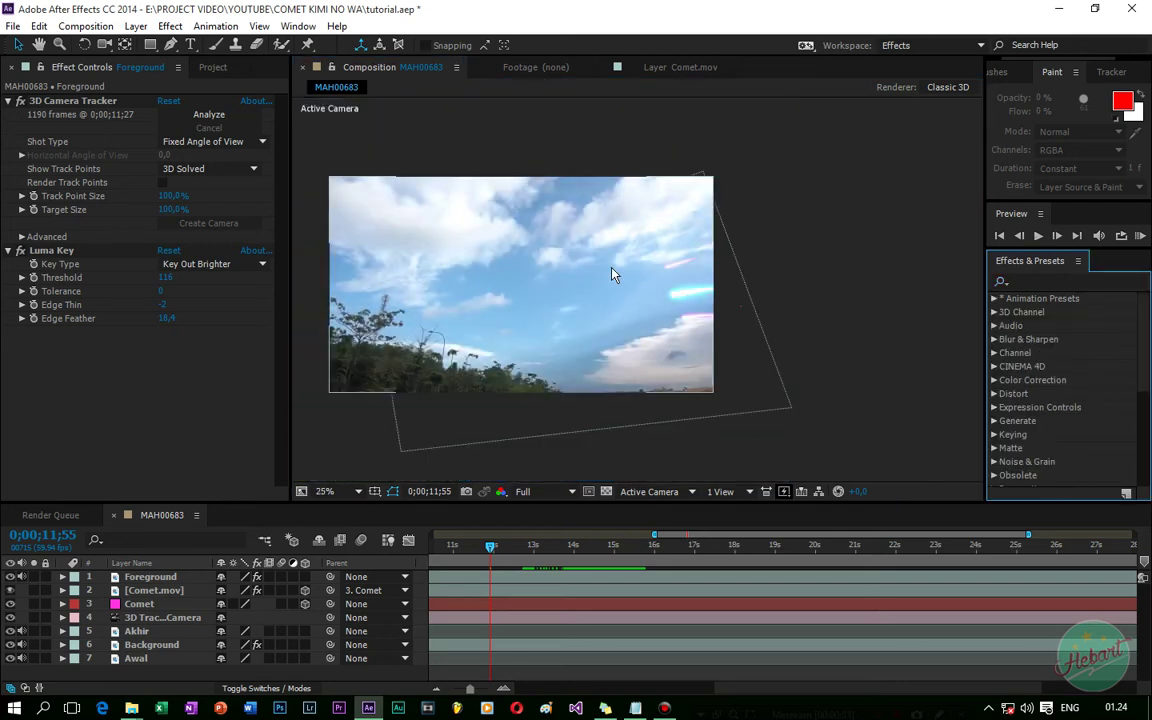
pyautogui.moveTo(612, 273); pyautogui.dragTo(733, 267)
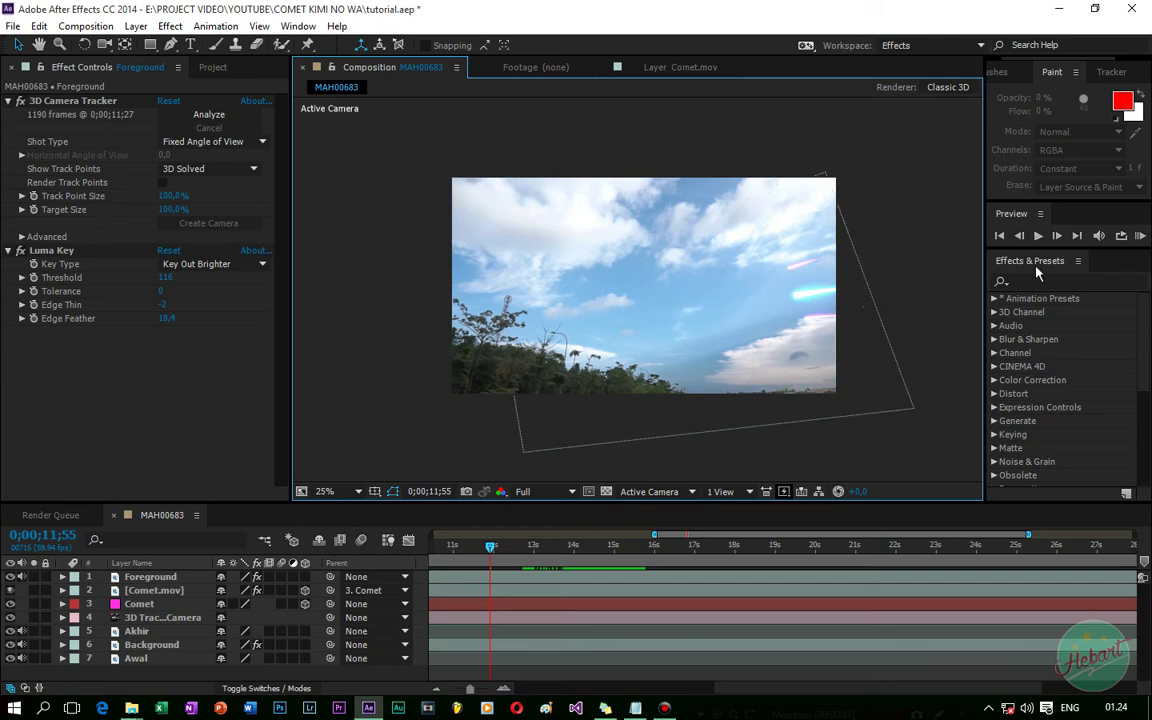
pyautogui.click(150, 577)
pyautogui.click(137, 27)
pyautogui.moveTo(266, 45)
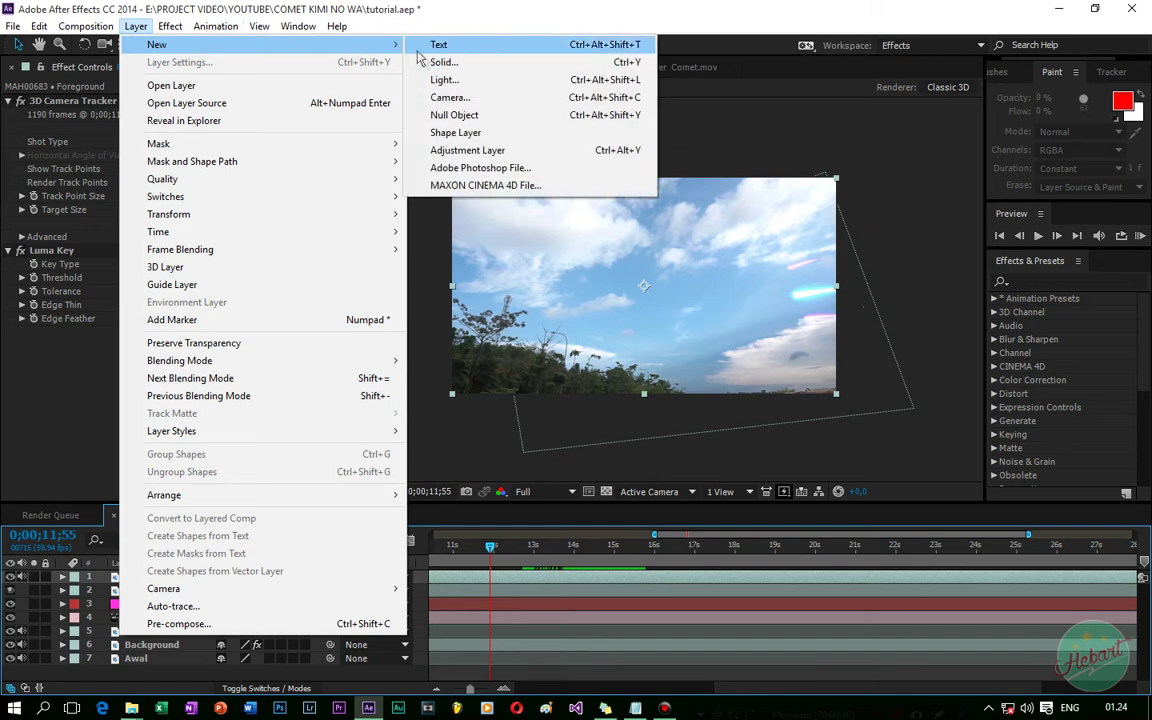
pyautogui.click(444, 62)
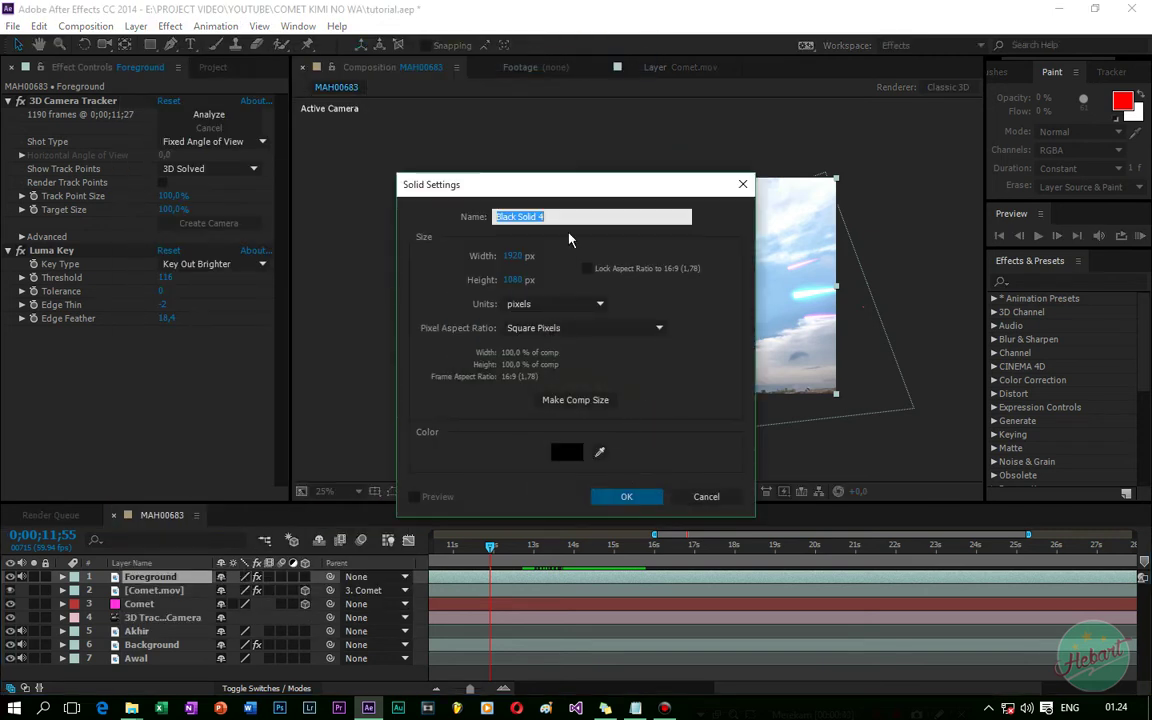
pyautogui.write('flares')
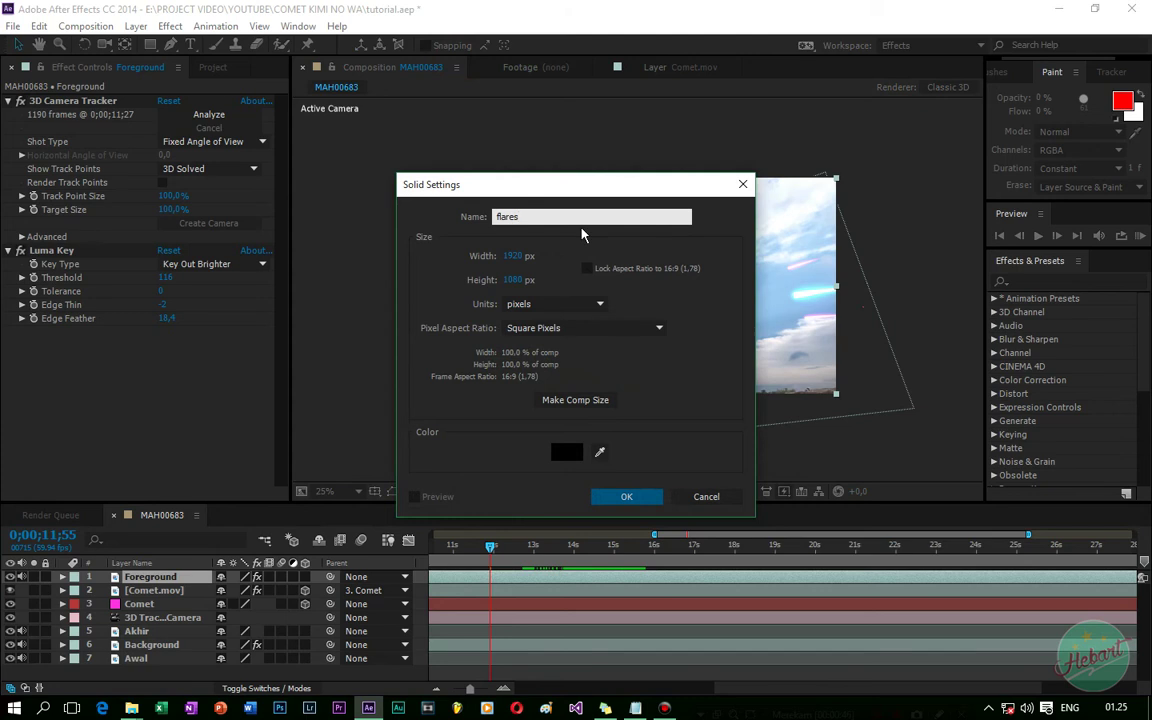
pyautogui.click(645, 496)
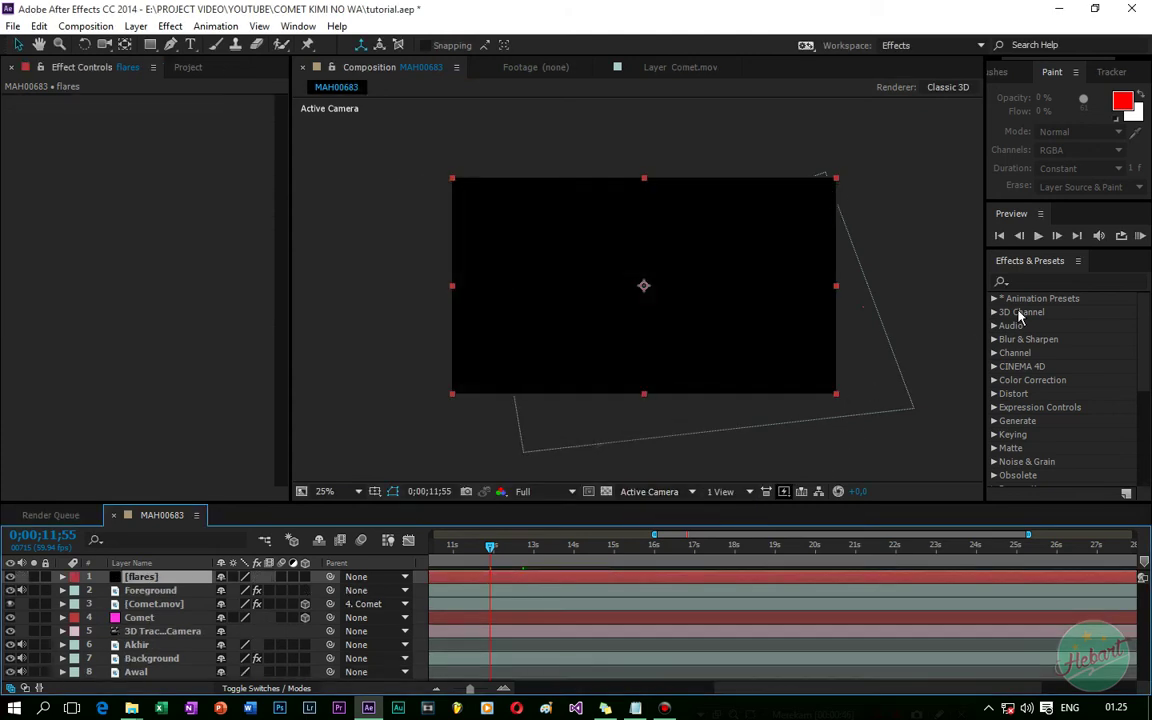
# Apply the Optical Flares effect to the flares solid.
pyautogui.click(1060, 280)
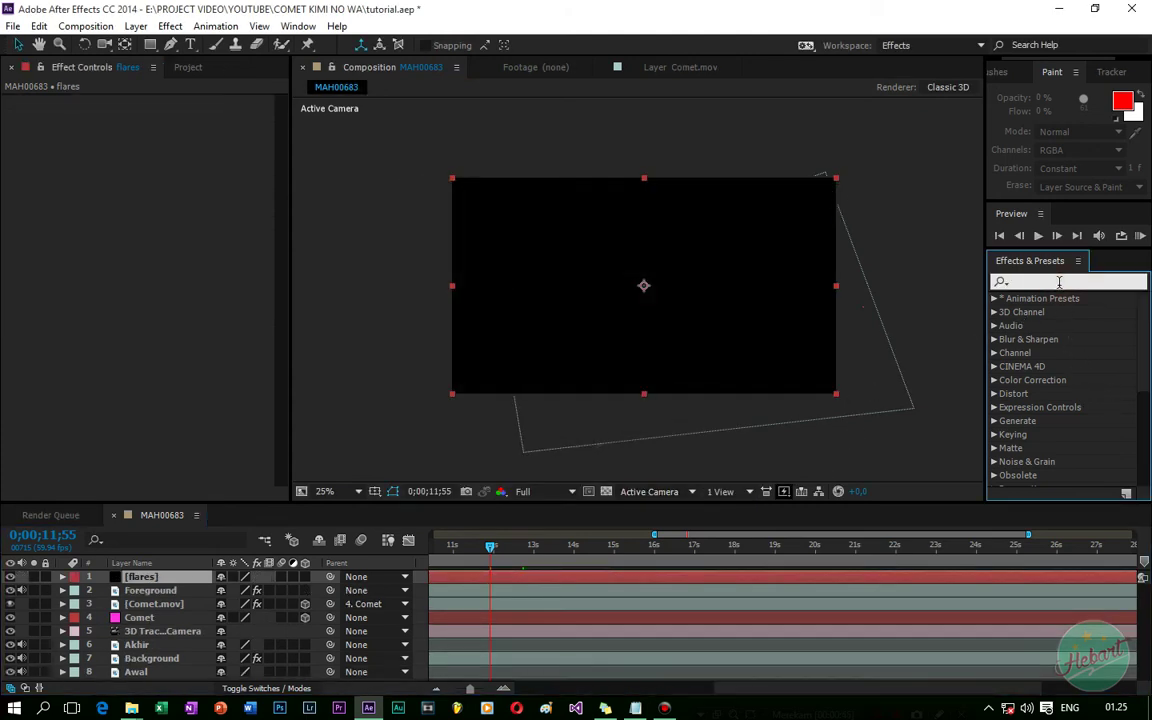
pyautogui.write('opt')
pyautogui.moveTo(1045, 421); pyautogui.dragTo(712, 317)
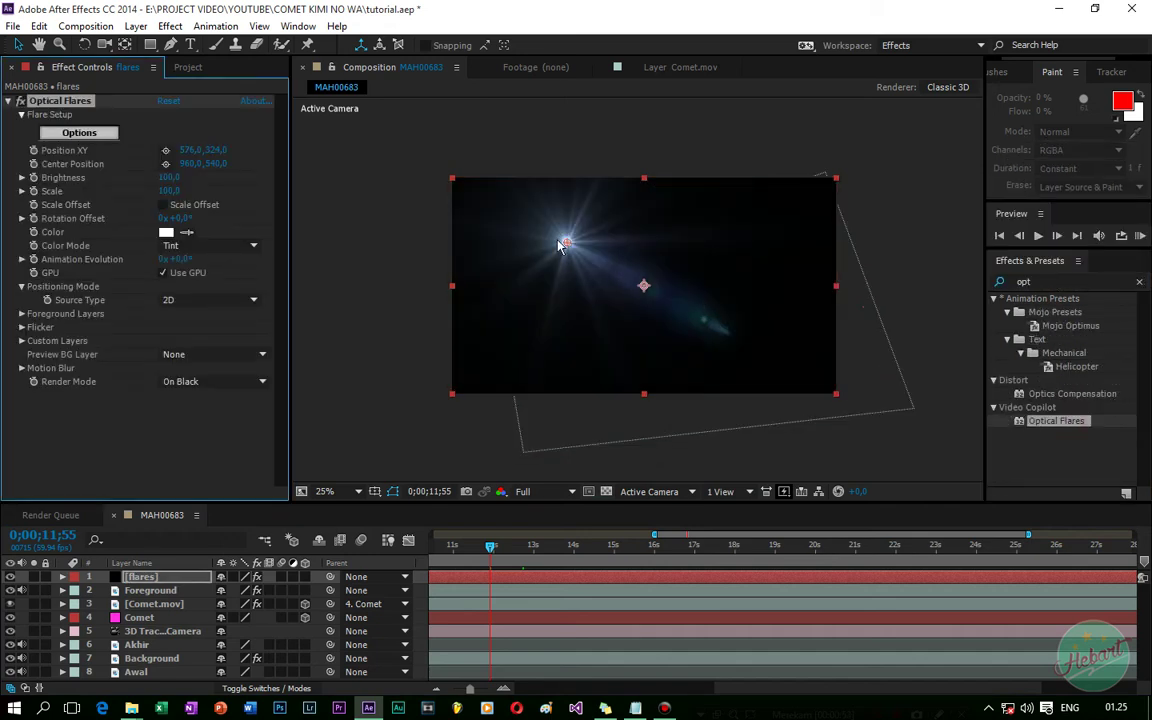
# In the Optical Flares options, add the basic Shimmer and custom 3D Iris Rings lens objects, and move the preview flare to about 21.0, 20.9.
pyautogui.click(79, 132)
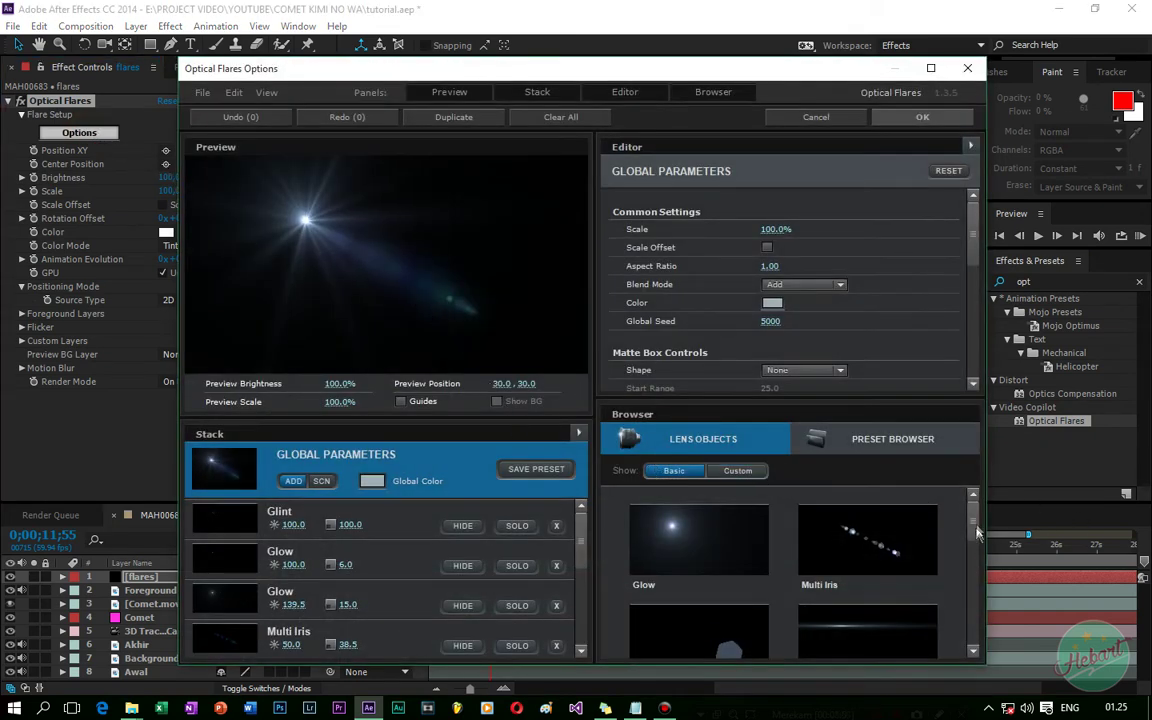
pyautogui.moveTo(975, 522); pyautogui.dragTo(973, 570)
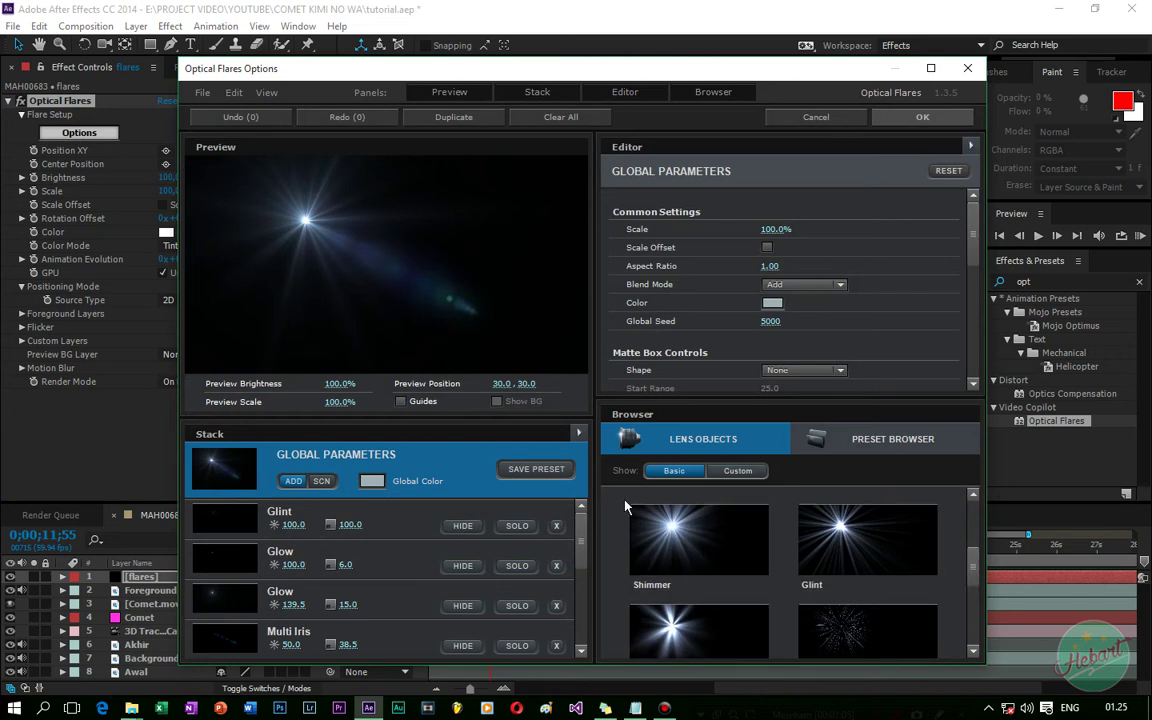
pyautogui.click(685, 530)
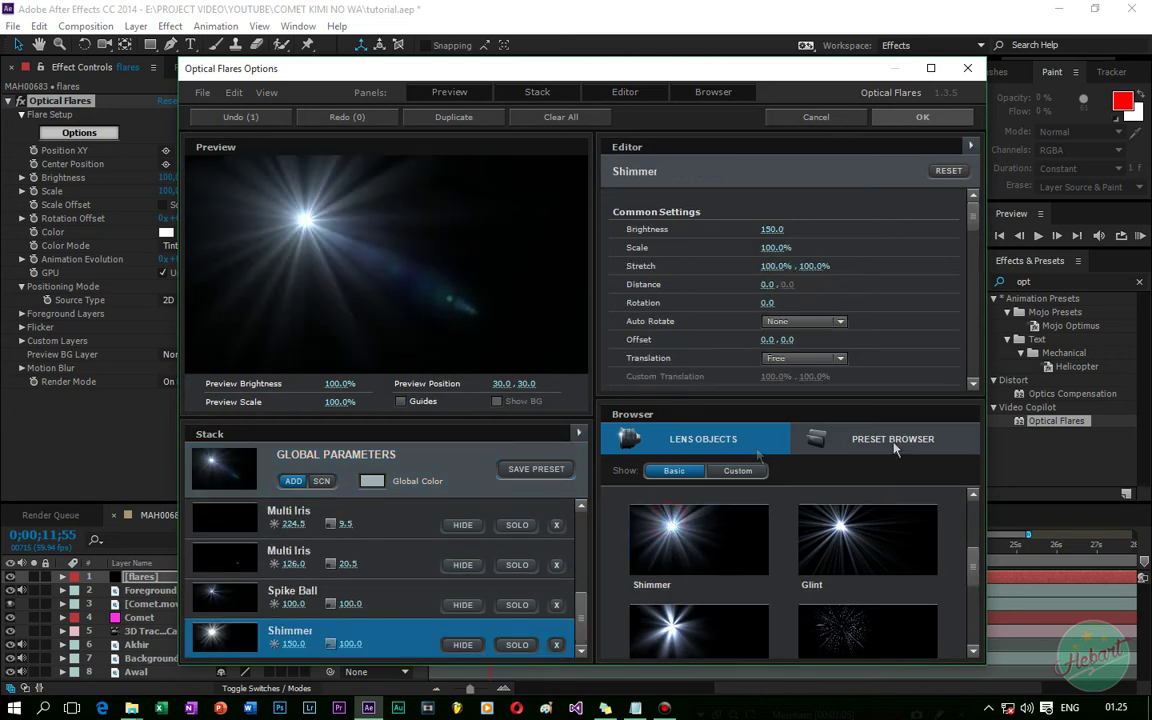
pyautogui.click(738, 470)
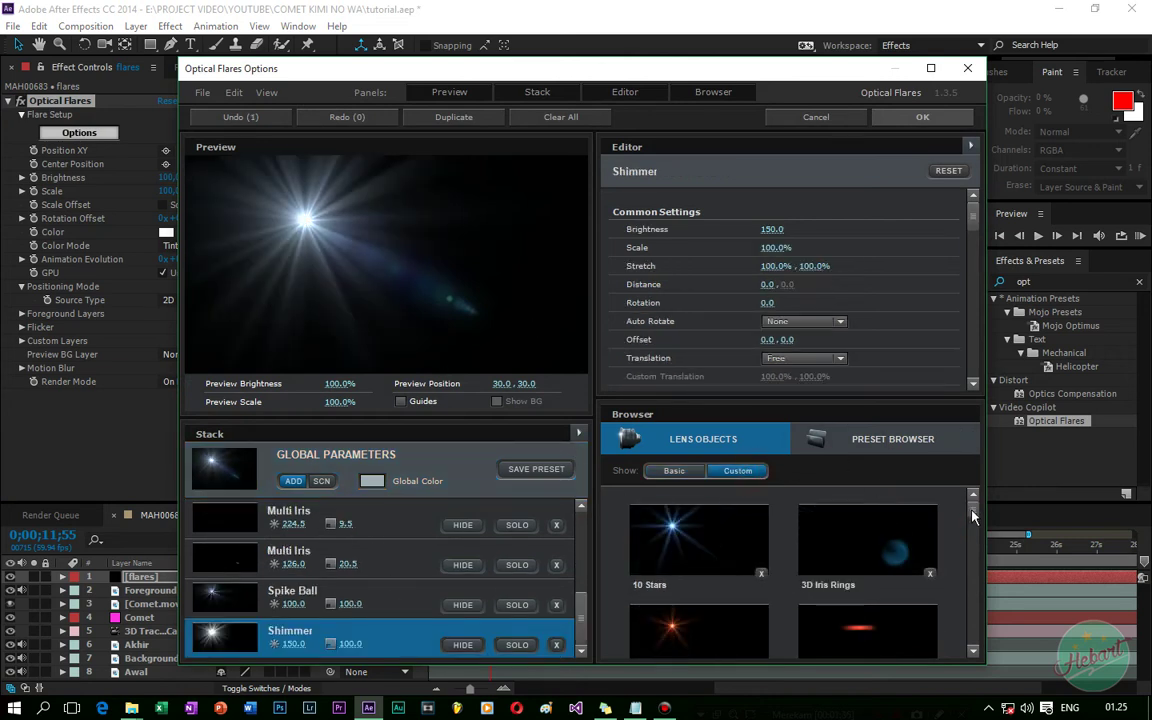
pyautogui.click(860, 540)
pyautogui.click(473, 310)
pyautogui.moveTo(473, 312); pyautogui.dragTo(270, 201)
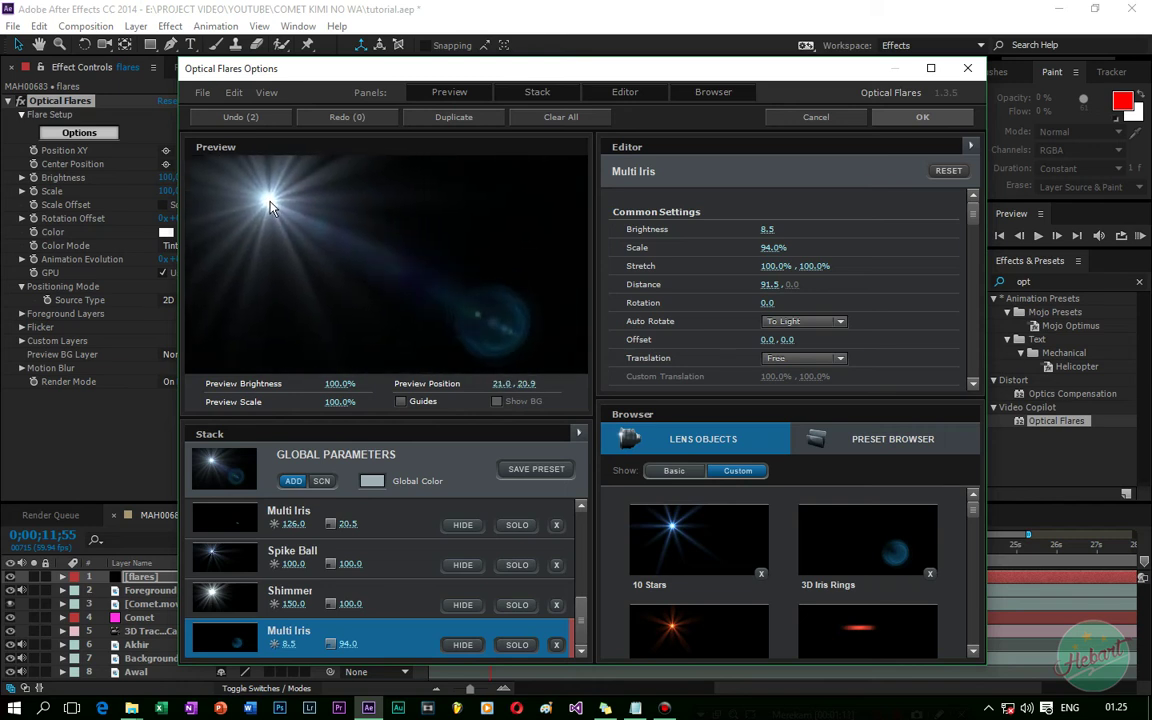
# Accept the Optical Flares options and move the flare's position in the composition to about 1356, 312.
pyautogui.scroll(-5, 878, 220)
pyautogui.scroll(5, 930, 205)
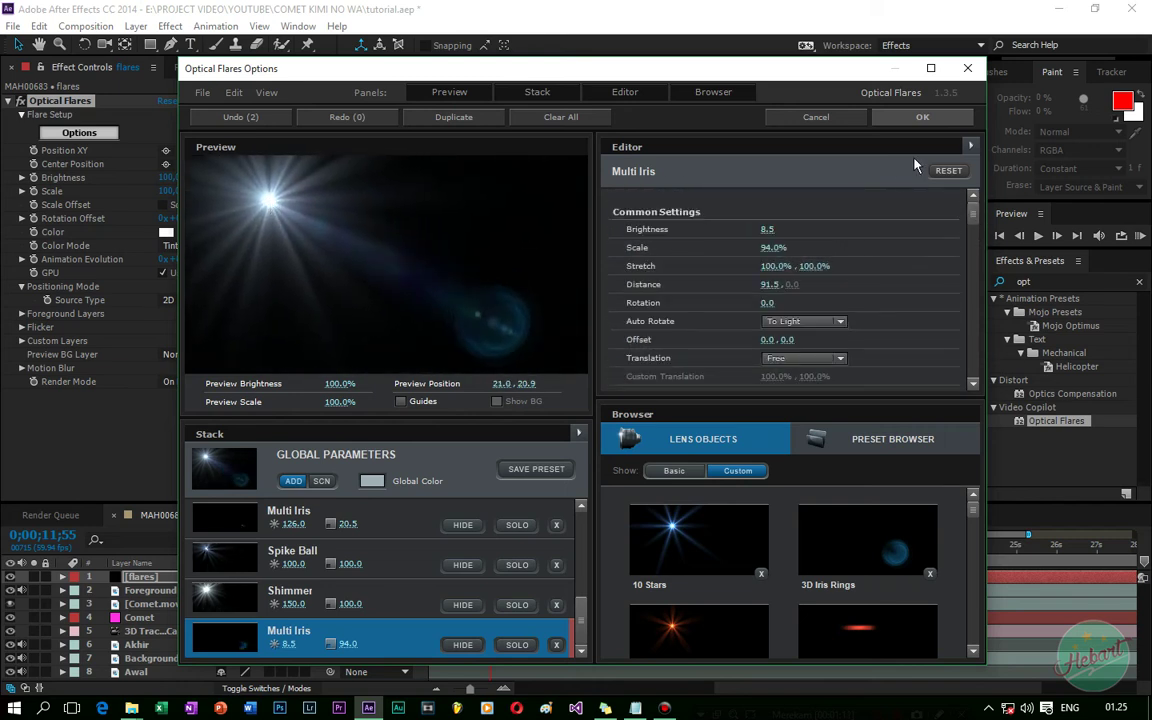
pyautogui.click(953, 125)
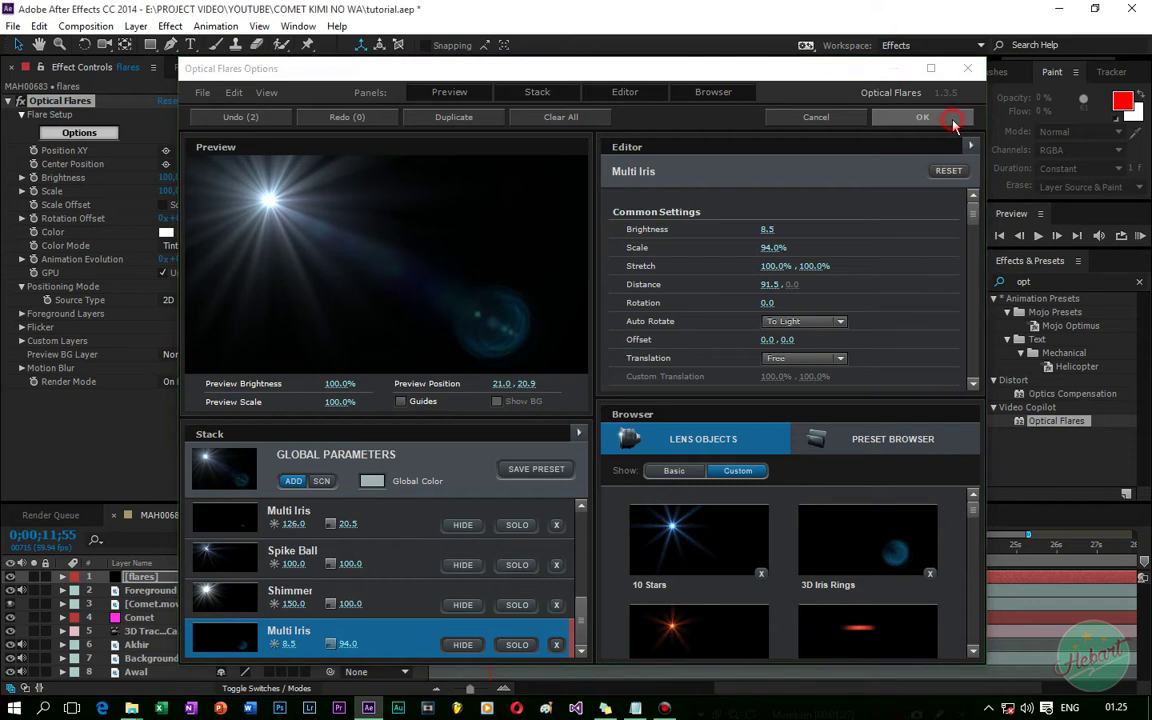
pyautogui.moveTo(567, 244); pyautogui.dragTo(723, 240)
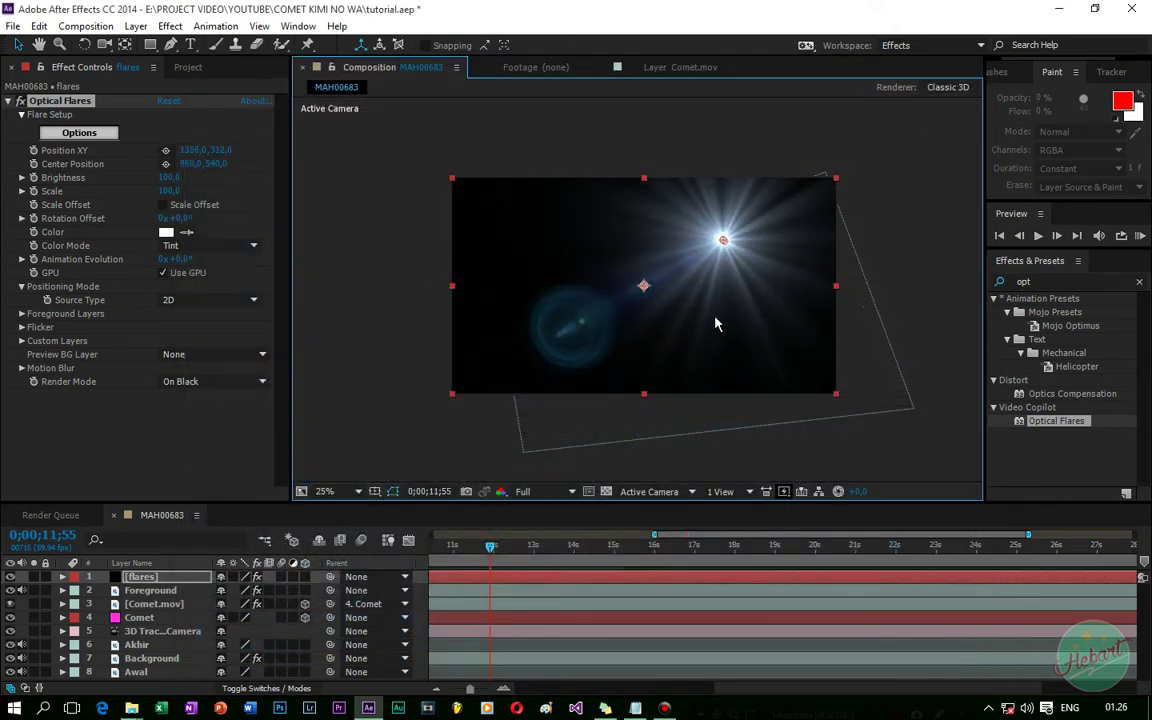
# Set the flares layer's blending mode to Screen and move the flare to about 1272, 508.
pyautogui.rightClick(721, 298)
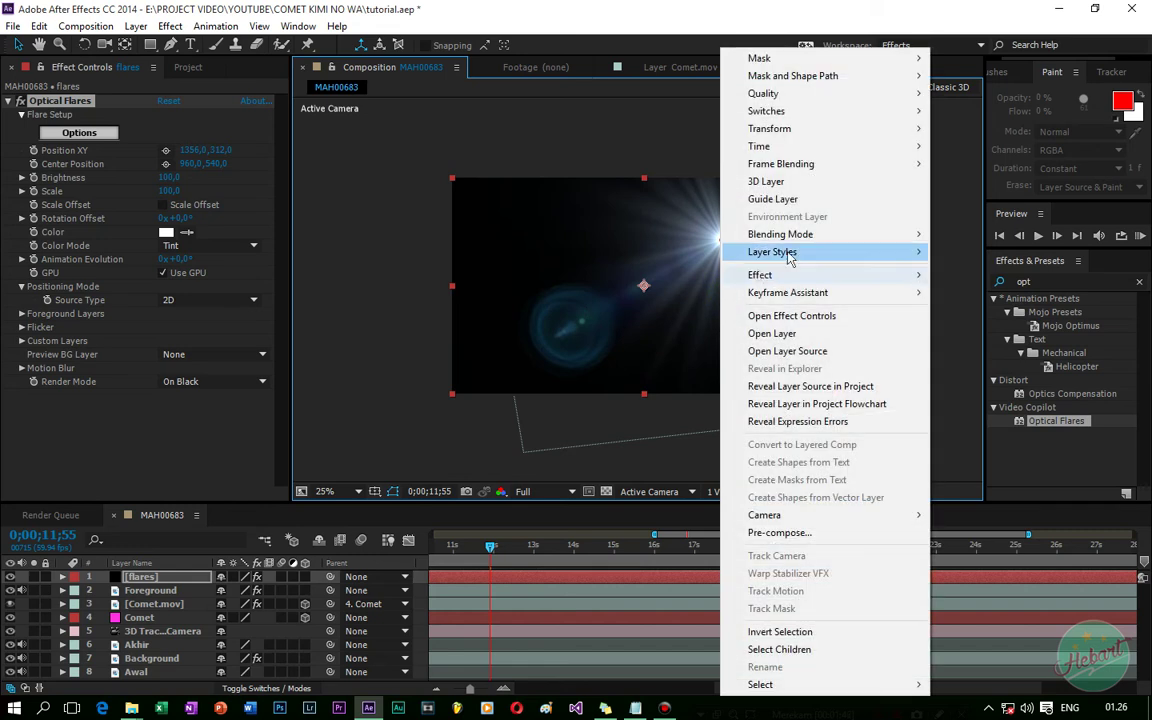
pyautogui.moveTo(722, 232)
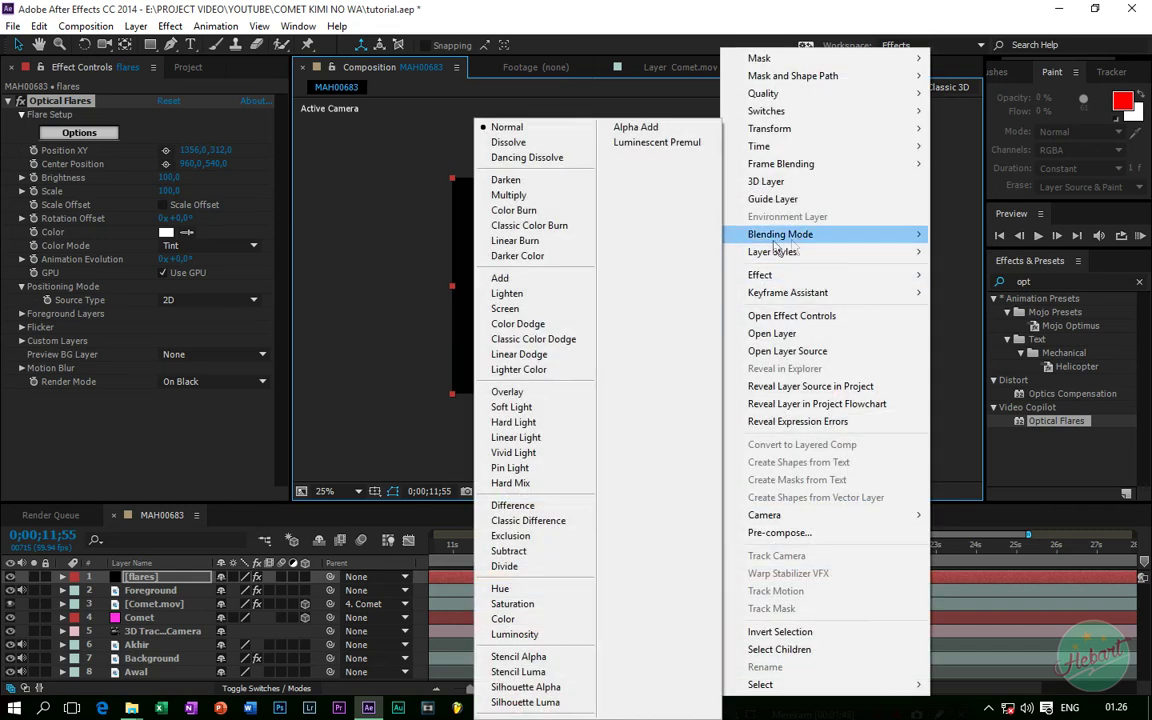
pyautogui.click(546, 310)
pyautogui.moveTo(723, 242); pyautogui.dragTo(706, 279)
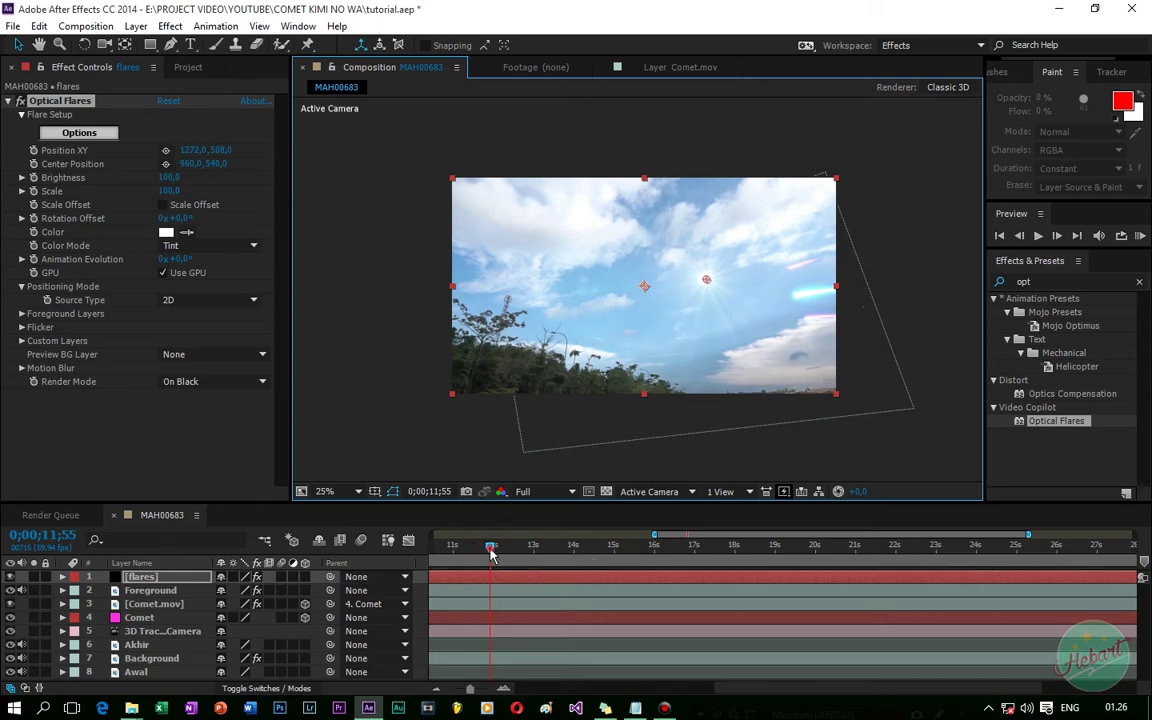
# Start keyframing the flare's Position XY at 0;00;10;42 and place it on the main comet's head at about 1640, 358.
pyautogui.press('-')
pyautogui.click(586, 544)
pyautogui.press('.')
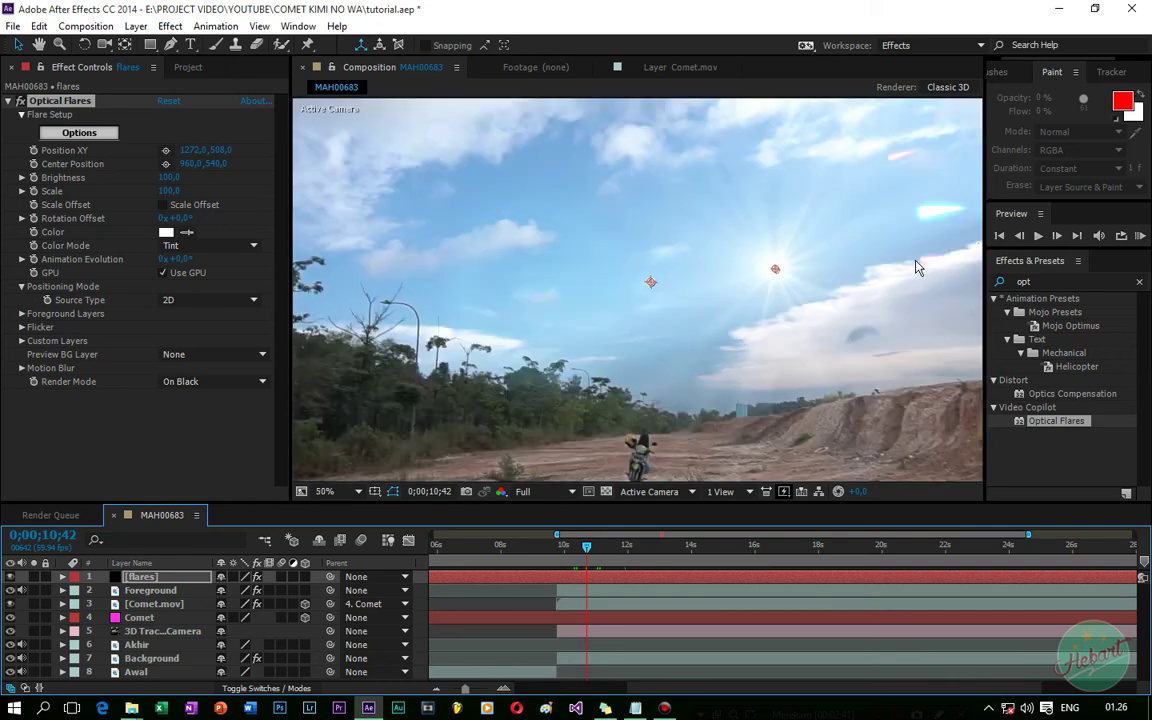
pyautogui.moveTo(824, 238); pyautogui.dragTo(856, 298)
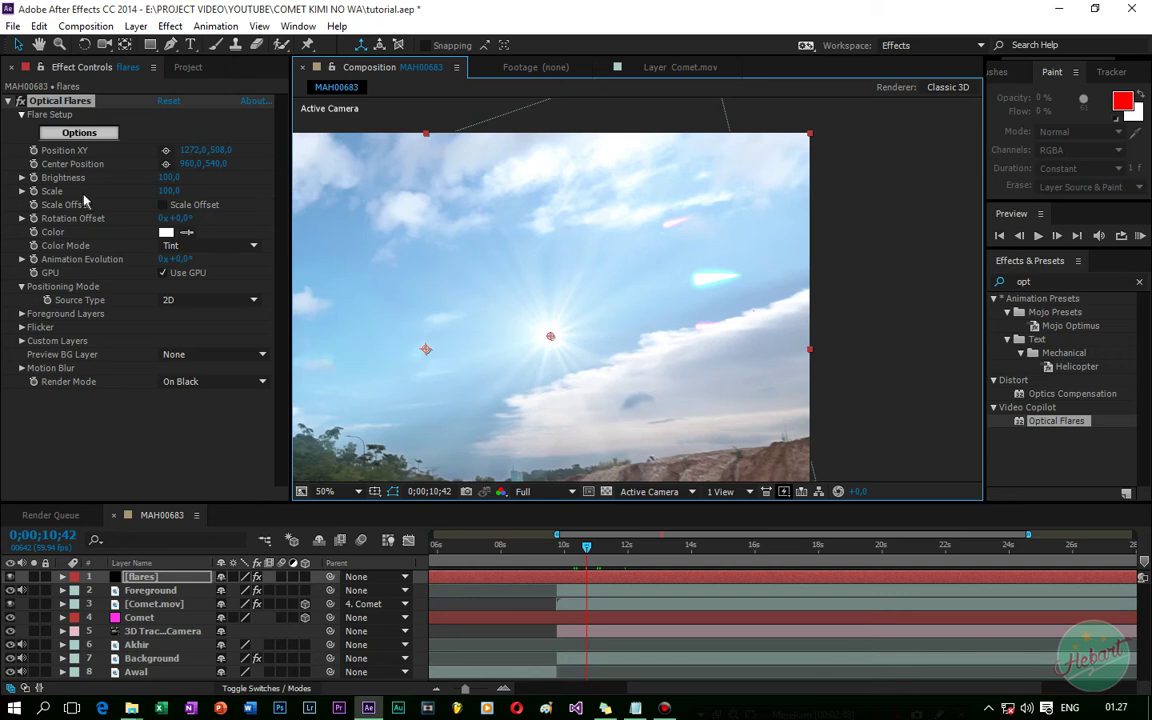
pyautogui.click(33, 150)
pyautogui.moveTo(550, 336); pyautogui.dragTo(699, 278)
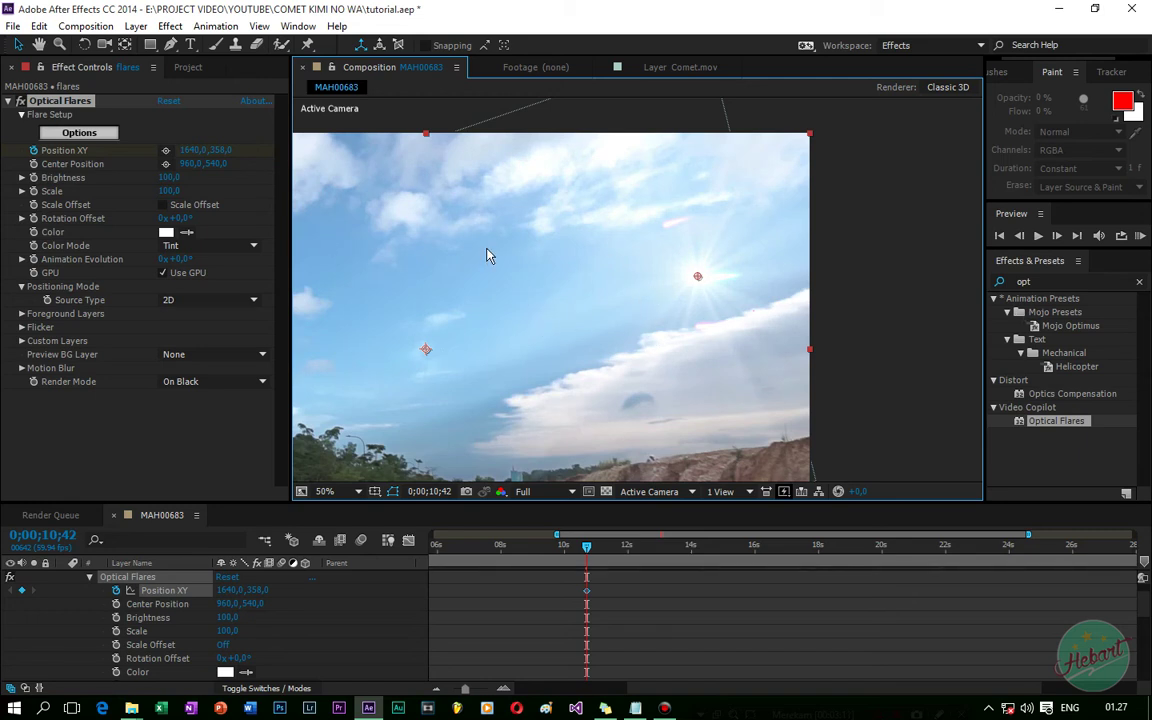
# Keyframe the flare's position frame by frame from 0;00;10;43 to 0;00;10;57 so it follows the main comet's head.
pyautogui.click(1058, 237)
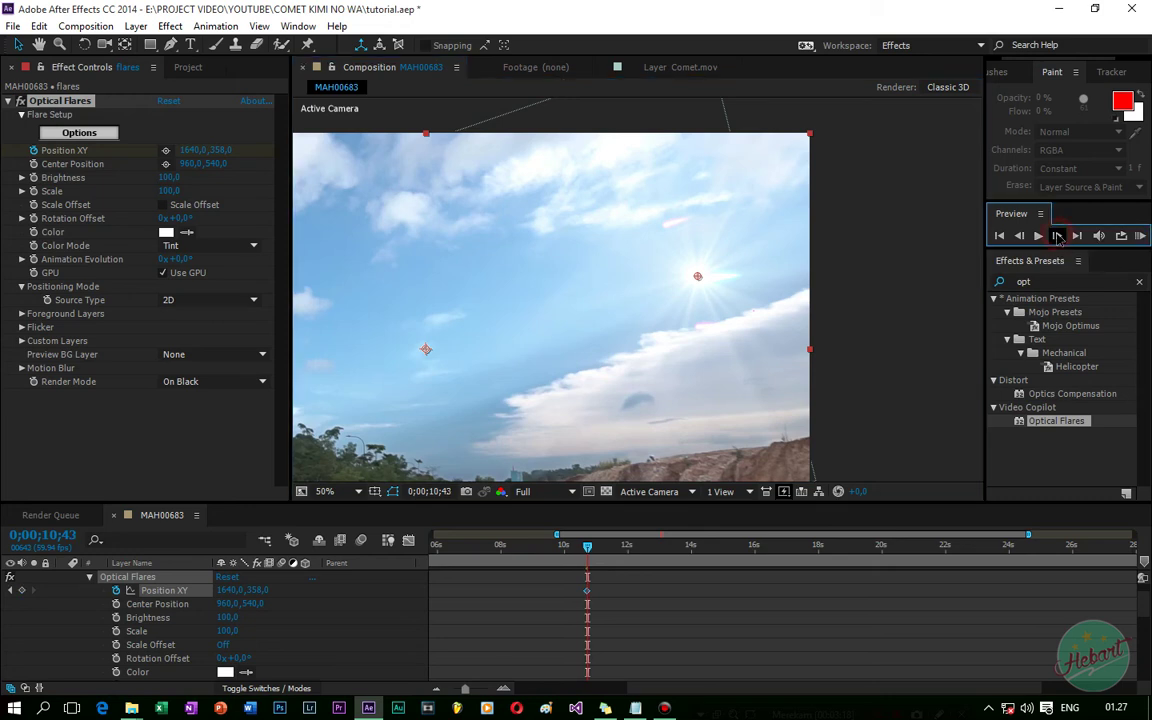
pyautogui.moveTo(698, 281); pyautogui.dragTo(701, 278)
pyautogui.click(1058, 237)
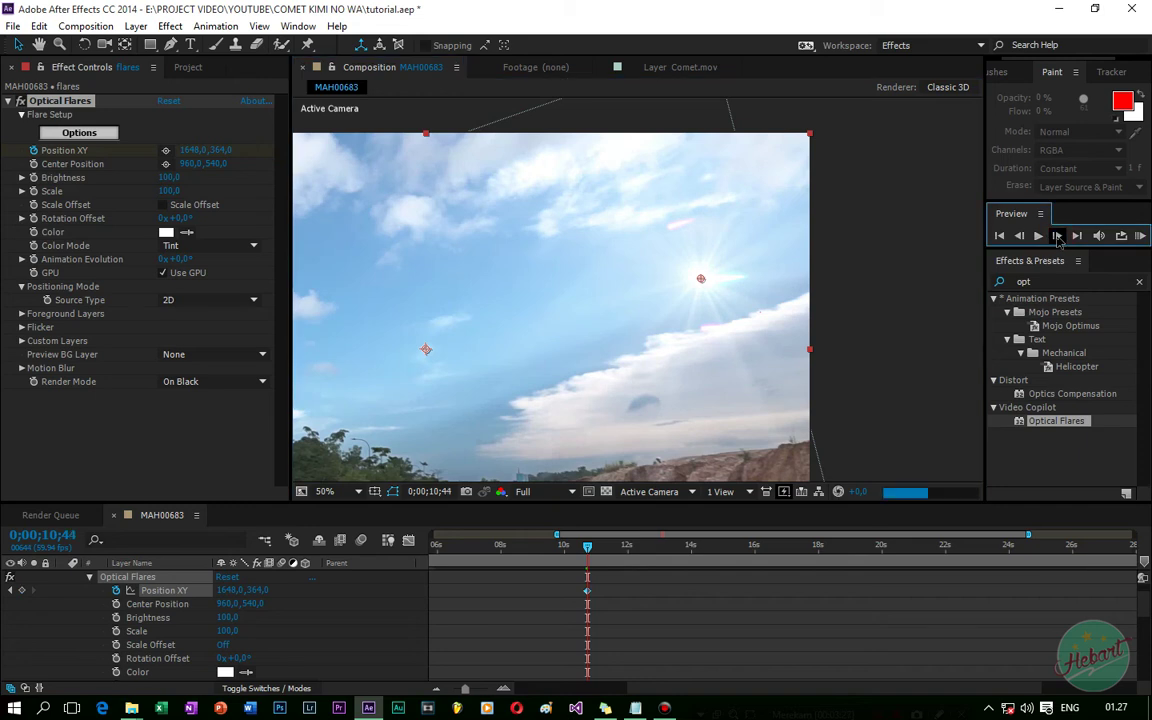
pyautogui.press('.')
pyautogui.moveTo(922, 291); pyautogui.dragTo(609, 294)
pyautogui.click(1058, 237)
pyautogui.click(1058, 237)
pyautogui.click(1058, 237)
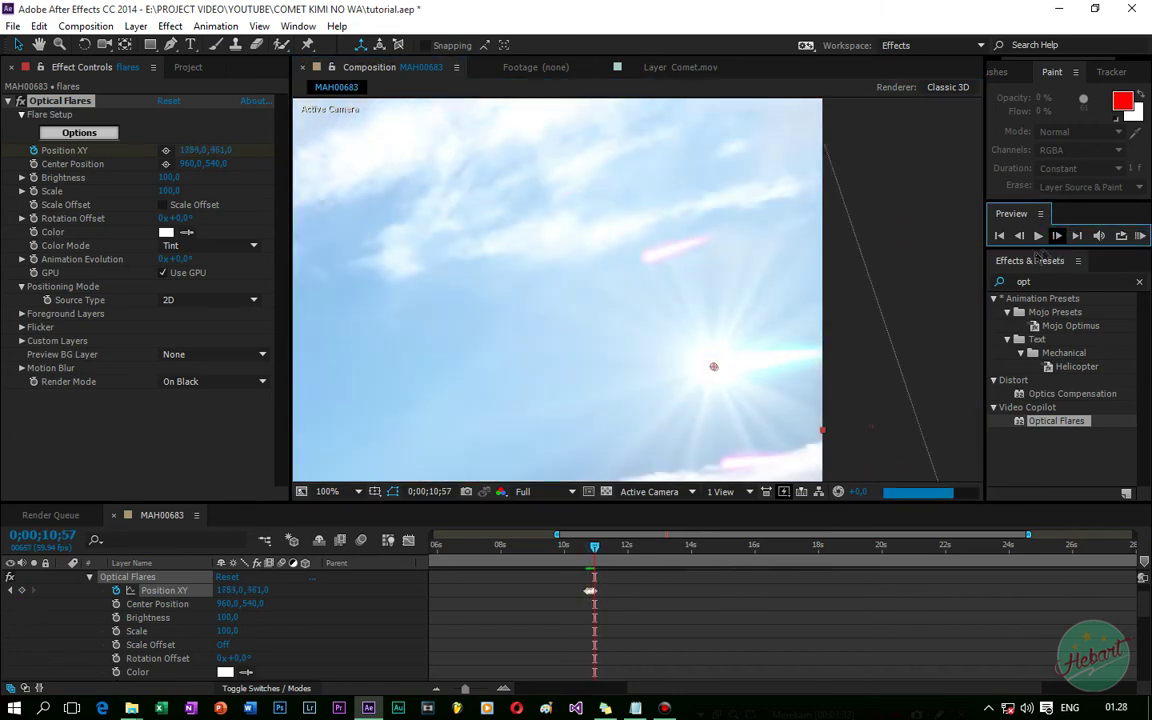
# Realign the flare with the comet's head at 0;00;10;57 and 0;00;10;58, reaching about 1803, 474 at the first of these frames.
pyautogui.moveTo(713, 370); pyautogui.dragTo(728, 378)
pyautogui.click(1057, 237)
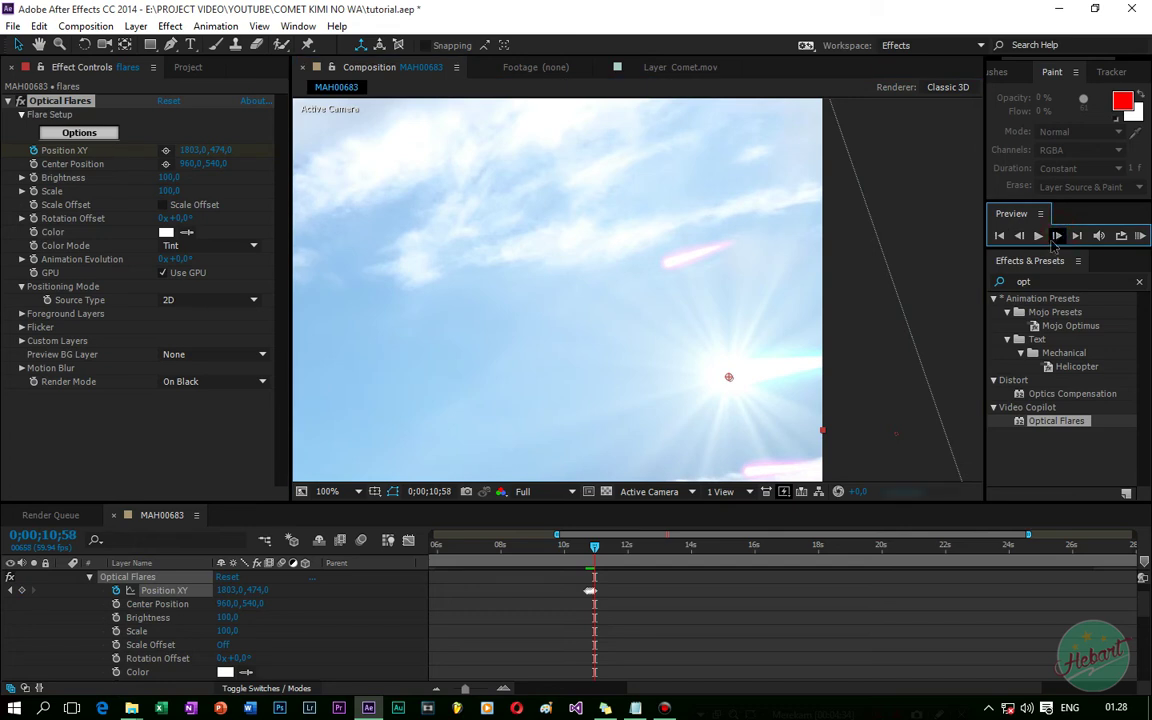
pyautogui.moveTo(729, 380); pyautogui.dragTo(750, 393)
pyautogui.click(1057, 236)
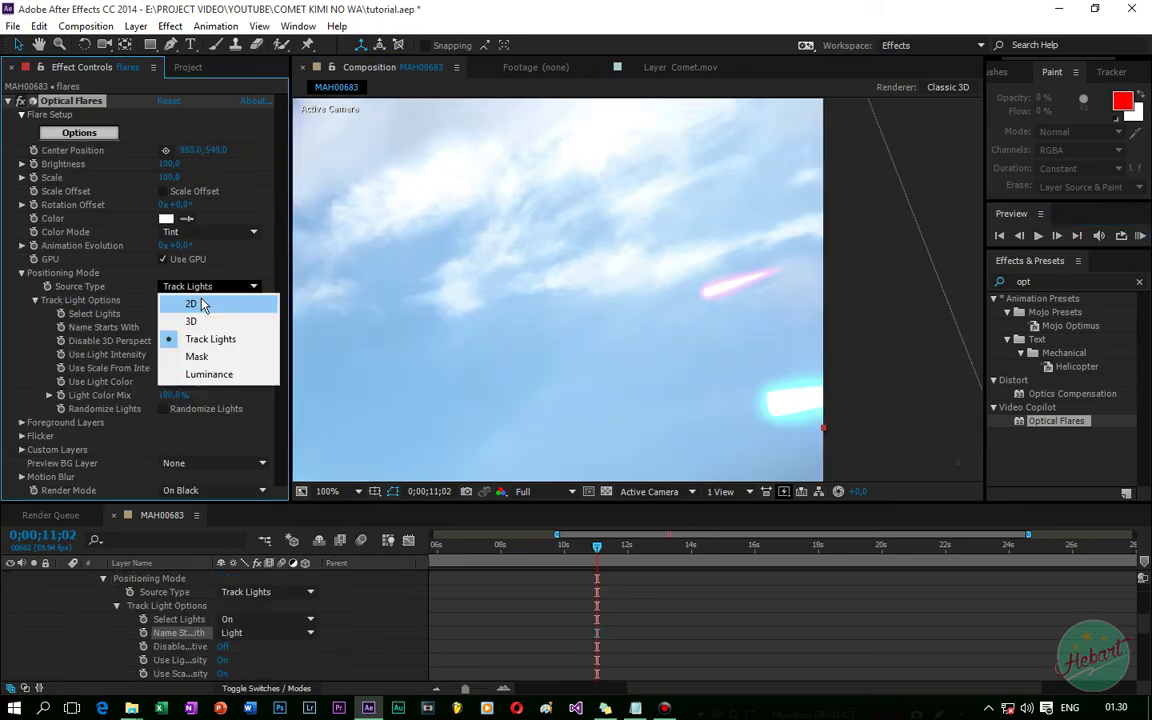
# Set the flare's positioning Source Type to 2D and keyframe it along the comet's head from 0;00;11;03 to 0;00;11;12.
pyautogui.click(200, 302)
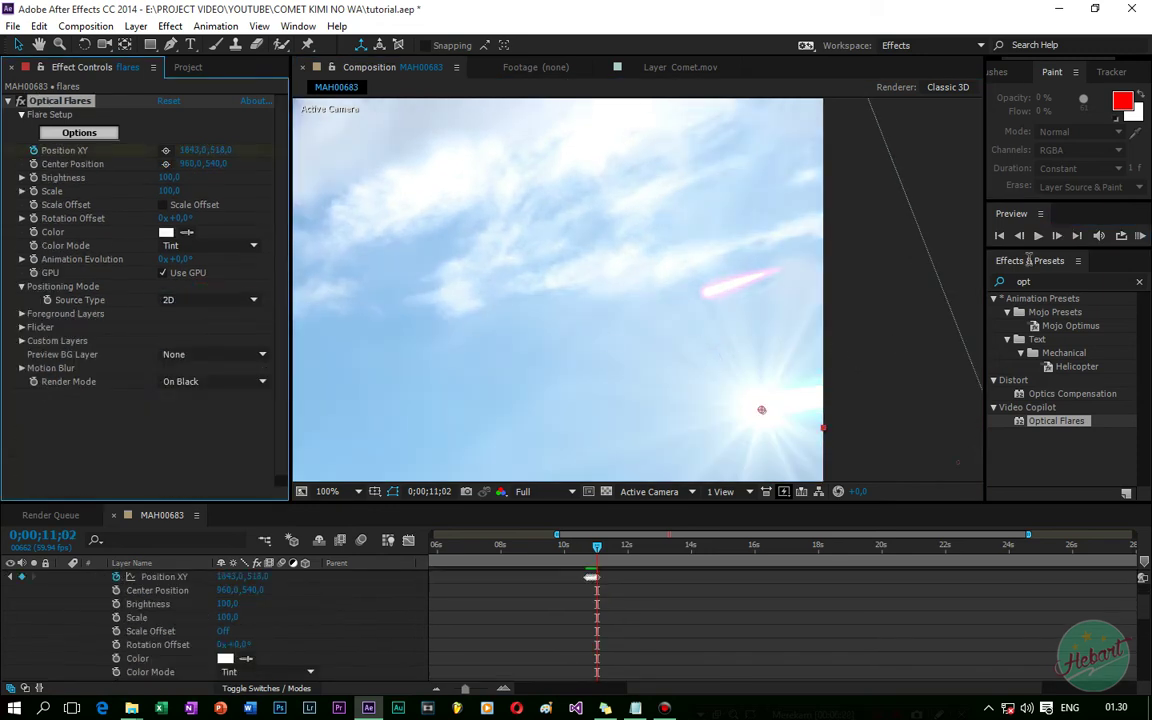
pyautogui.click(1056, 236)
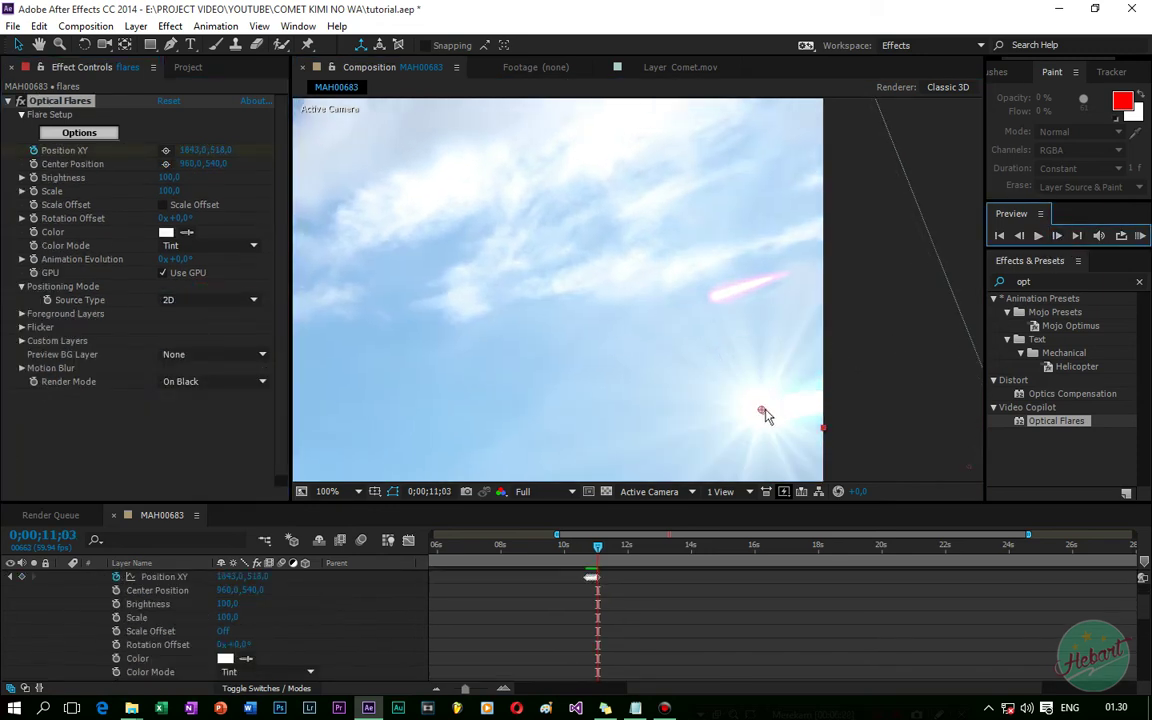
pyautogui.moveTo(762, 413); pyautogui.dragTo(777, 427)
pyautogui.press('pagedown')
pyautogui.press('pagedown')
pyautogui.click(1056, 236)
pyautogui.click(1056, 236)
pyautogui.click(1056, 236)
pyautogui.click(1056, 236)
pyautogui.moveTo(780, 426); pyautogui.dragTo(785, 436)
pyautogui.click(1056, 236)
pyautogui.click(1056, 236)
pyautogui.press('pagedown')
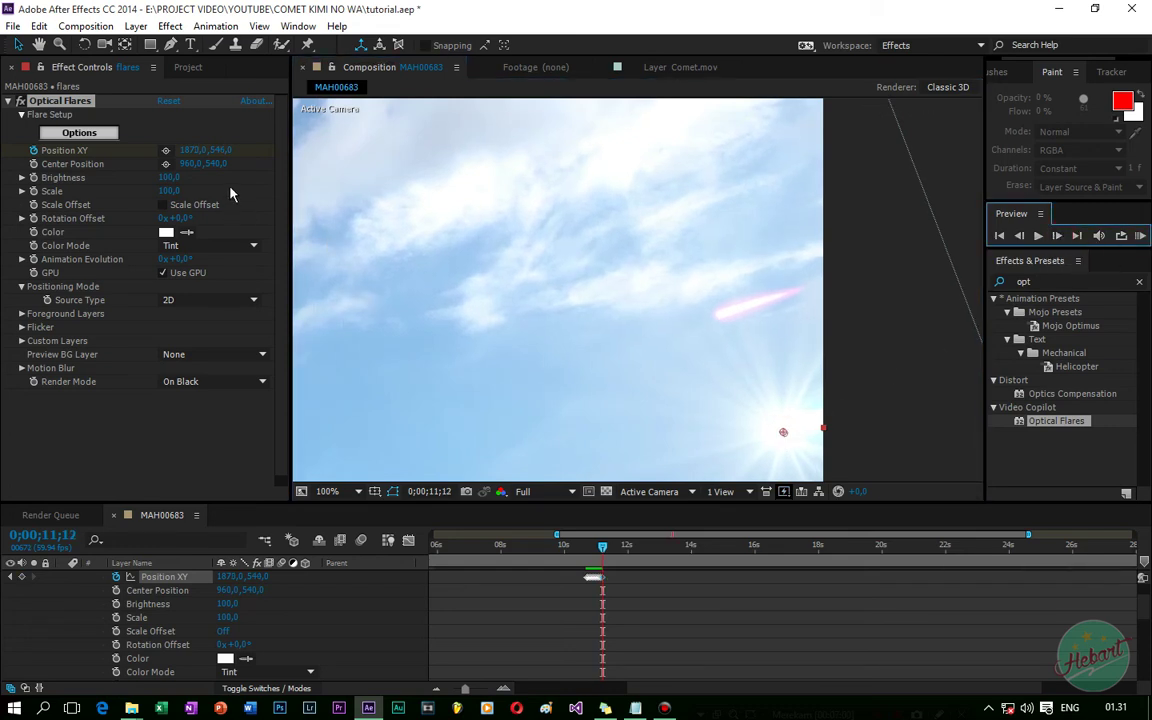
# Set the flare's Scale to 20 and Brightness to 120, and recentre it on the comet's head at 0;00;11;12.
pyautogui.moveTo(178, 191)
pyautogui.mouseDown()
pyautogui.moveTo(146, 197)
pyautogui.moveTo(129, 178)
pyautogui.moveTo(144, 200)
pyautogui.moveTo(148, 177)
pyautogui.moveTo(162, 180)
pyautogui.mouseUp()
pyautogui.moveTo(783, 437); pyautogui.dragTo(782, 437)
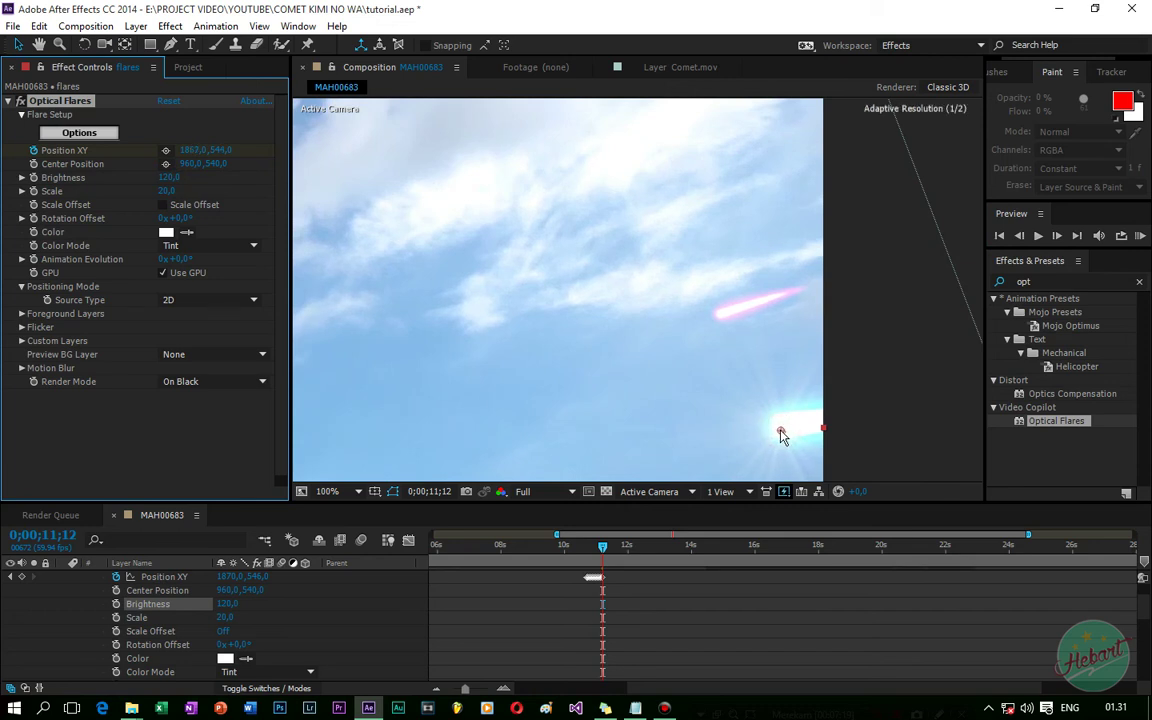
# Keyframe the smaller flare onto the comet's head from 0;00;11;13 to 0;00;11;17, ending at about 1844, 551.
pyautogui.click(1056, 235)
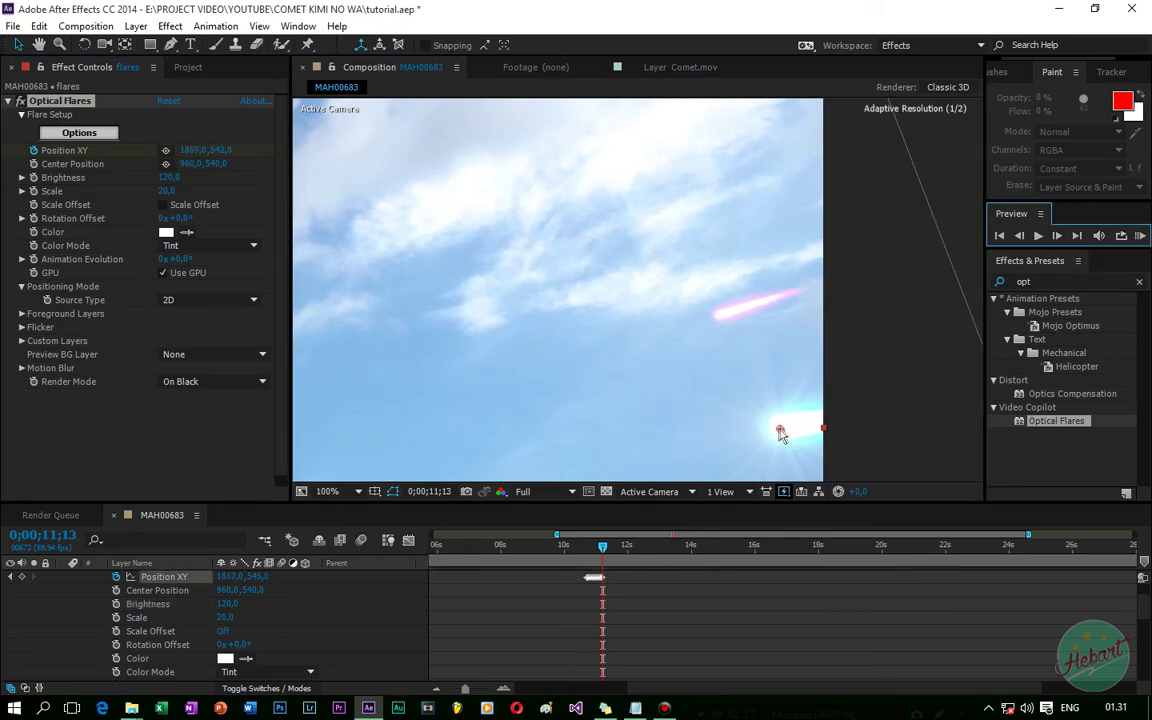
pyautogui.moveTo(784, 432); pyautogui.dragTo(768, 434)
pyautogui.click(1056, 235)
pyautogui.press('pagedown')
pyautogui.press('pagedown')
pyautogui.press('pagedown')
pyautogui.press('pagedown')
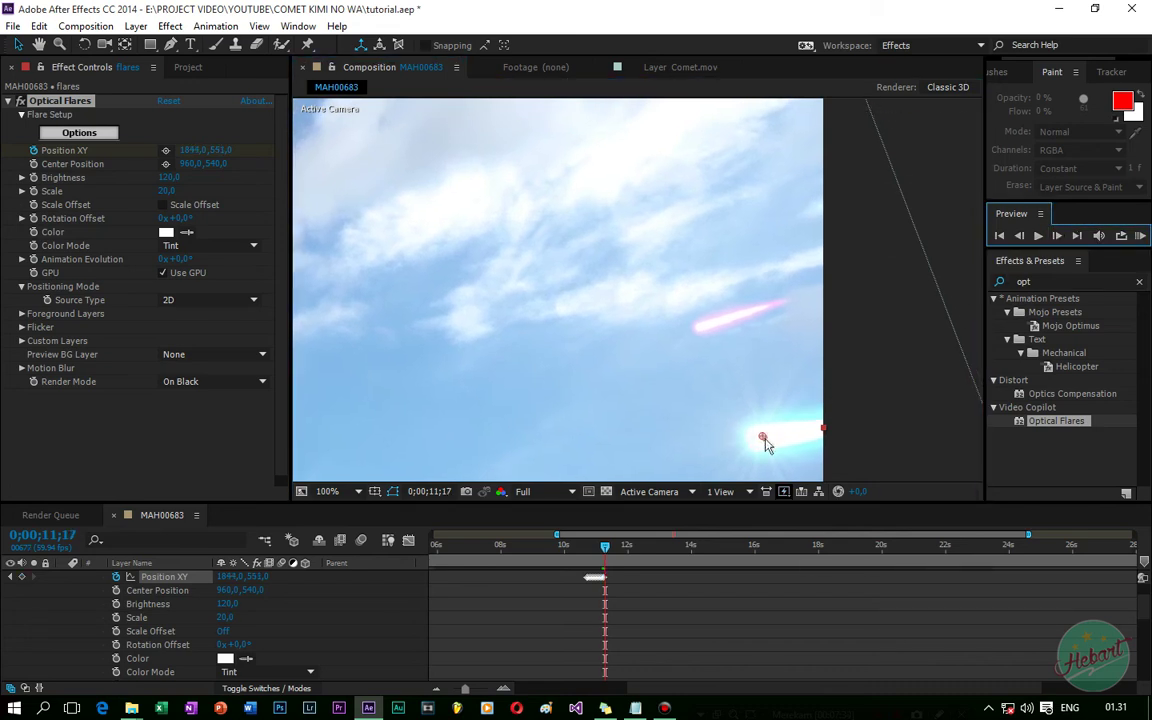
# Continue the flare's position keyframes along the comet's head over the frames following 0;00;11;17.
pyautogui.moveTo(752, 443); pyautogui.dragTo(745, 450)
pyautogui.doubleClick(1057, 236)
pyautogui.moveTo(740, 447); pyautogui.dragTo(699, 465)
pyautogui.doubleClick(1057, 236)
pyautogui.doubleClick(1057, 236)
pyautogui.doubleClick(1057, 236)
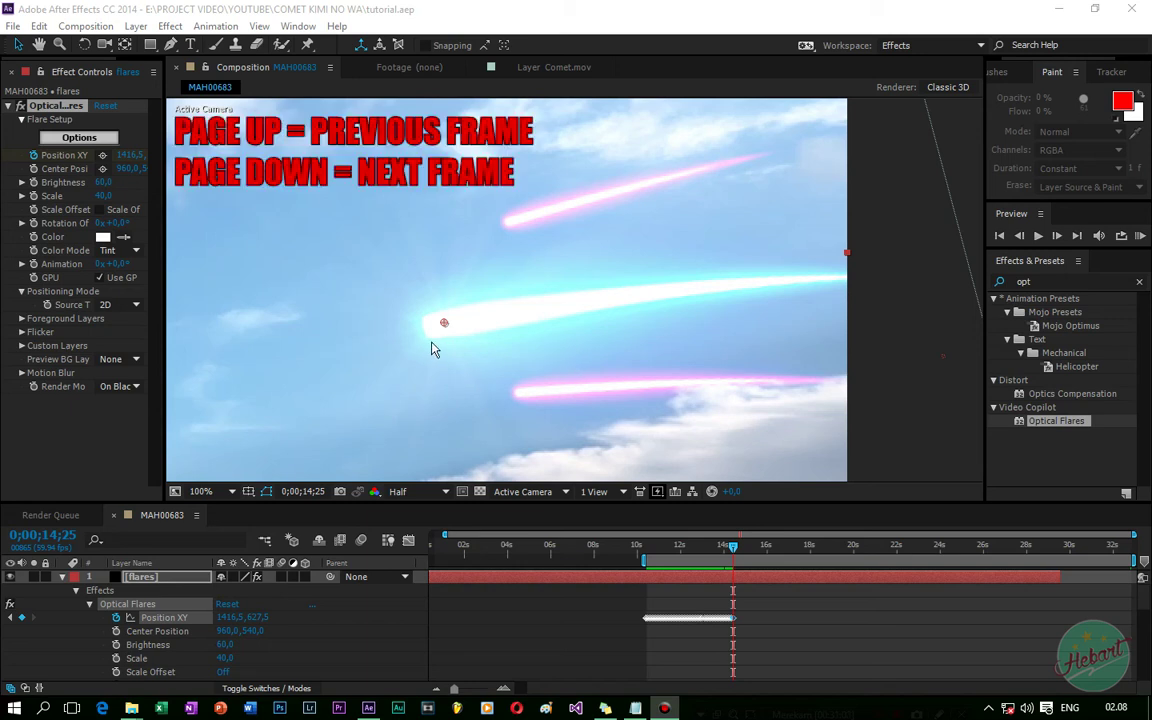
# Advance from 0;00;14;25 to 0;00;14;36 and reposition the flare on the comet's head.
pyautogui.press('.')
pyautogui.press(',')
pyautogui.press('pagedown')
pyautogui.press('pagedown')
pyautogui.press('pagedown')
pyautogui.press('pagedown')
pyautogui.press('pagedown')
pyautogui.press('pagedown')
pyautogui.press('pagedown')
pyautogui.press('pagedown')
pyautogui.press('pagedown')
pyautogui.press('pagedown')
pyautogui.press('pagedown')
pyautogui.moveTo(444, 323); pyautogui.dragTo(452, 316)
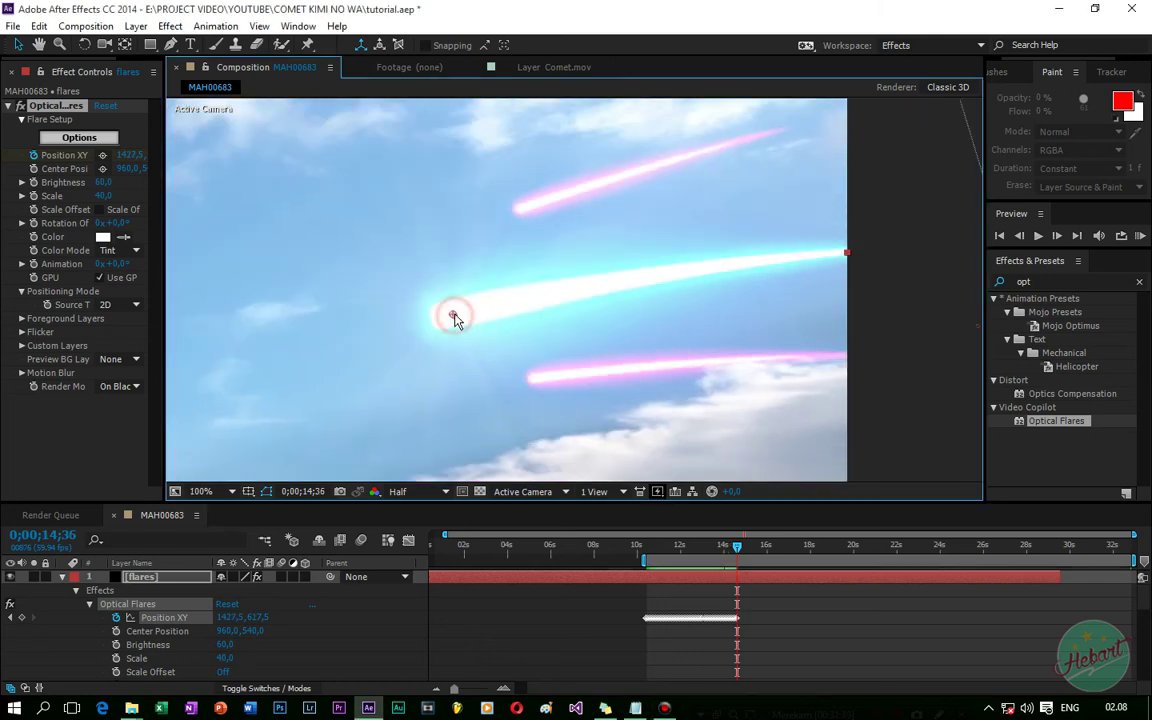
# Keyframe the flare onto the comet's head on each frame from 0;00;14;37 to 0;00;14;40.
pyautogui.press('pagedown')
pyautogui.click(452, 315)
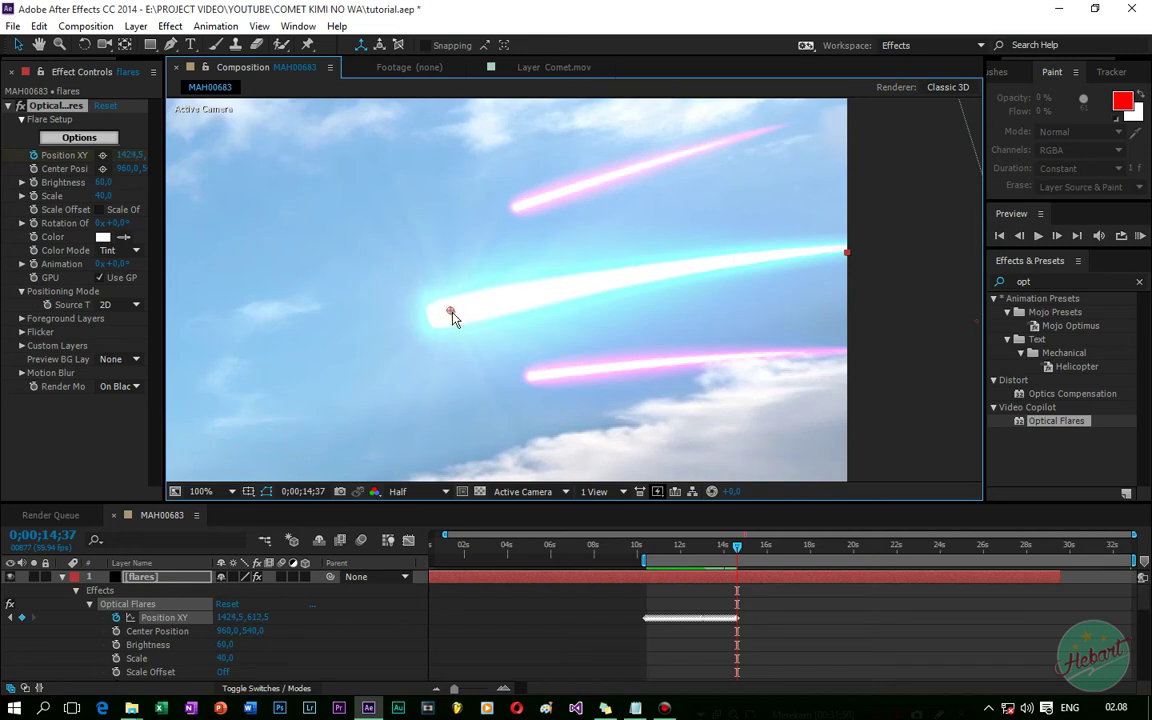
pyautogui.press('pagedown')
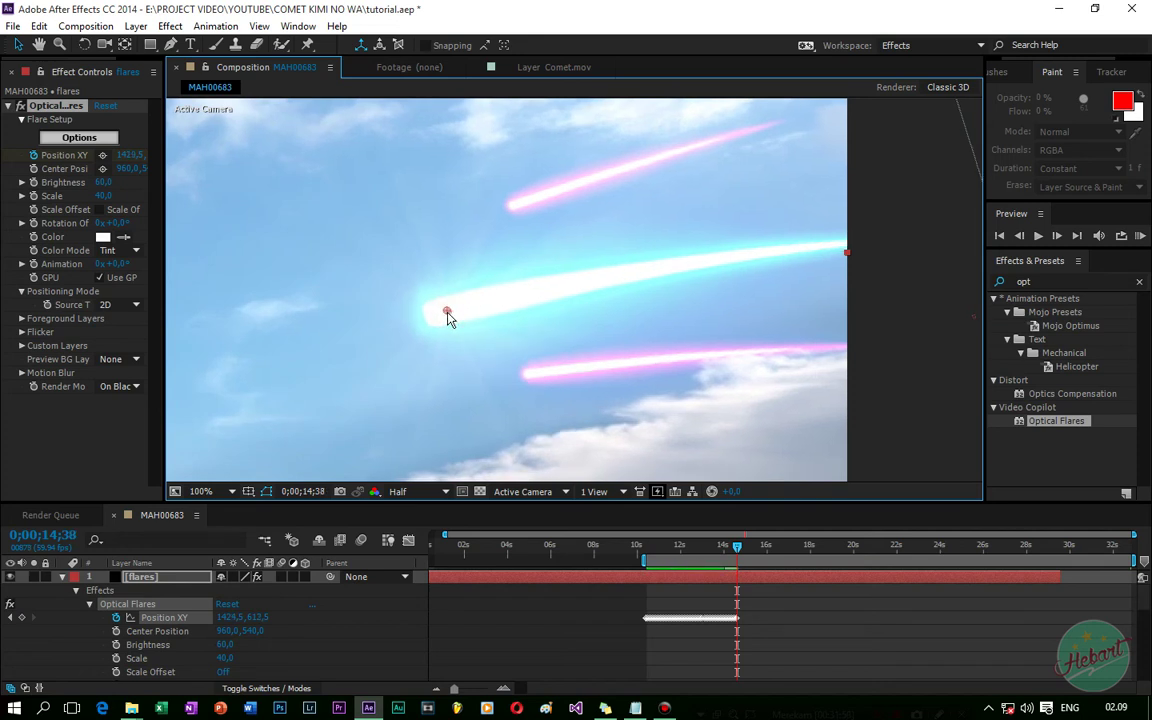
pyautogui.press('pagedown')
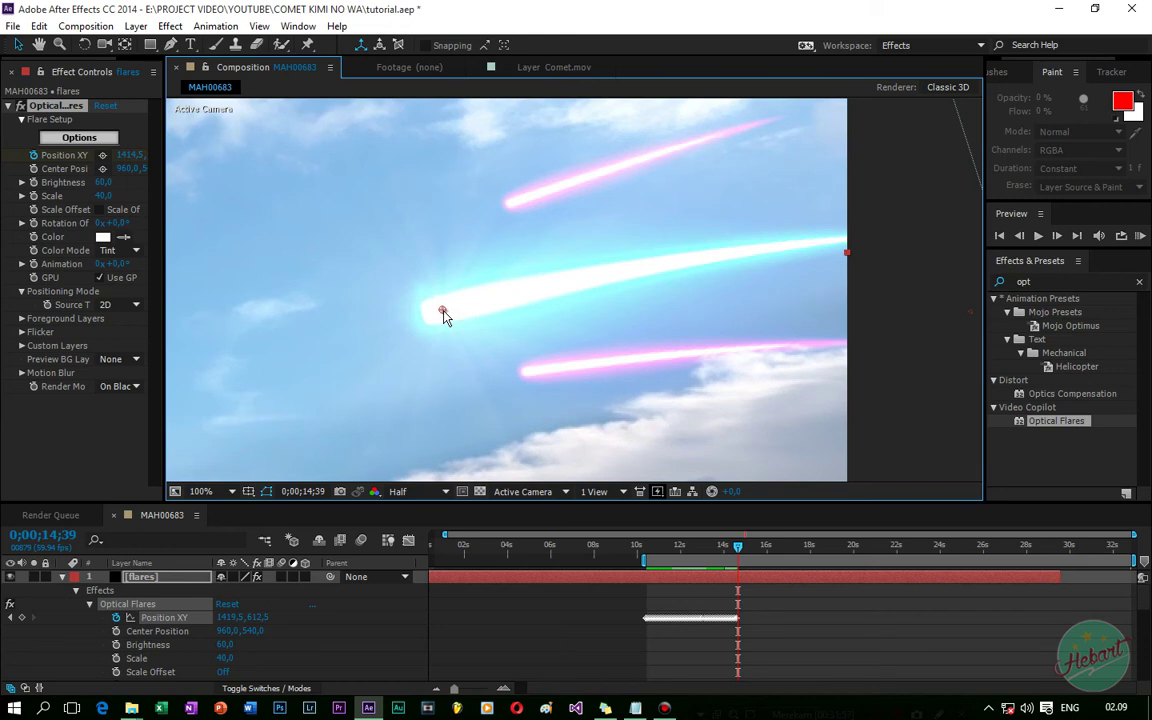
pyautogui.press('pagedown')
pyautogui.click(443, 312)
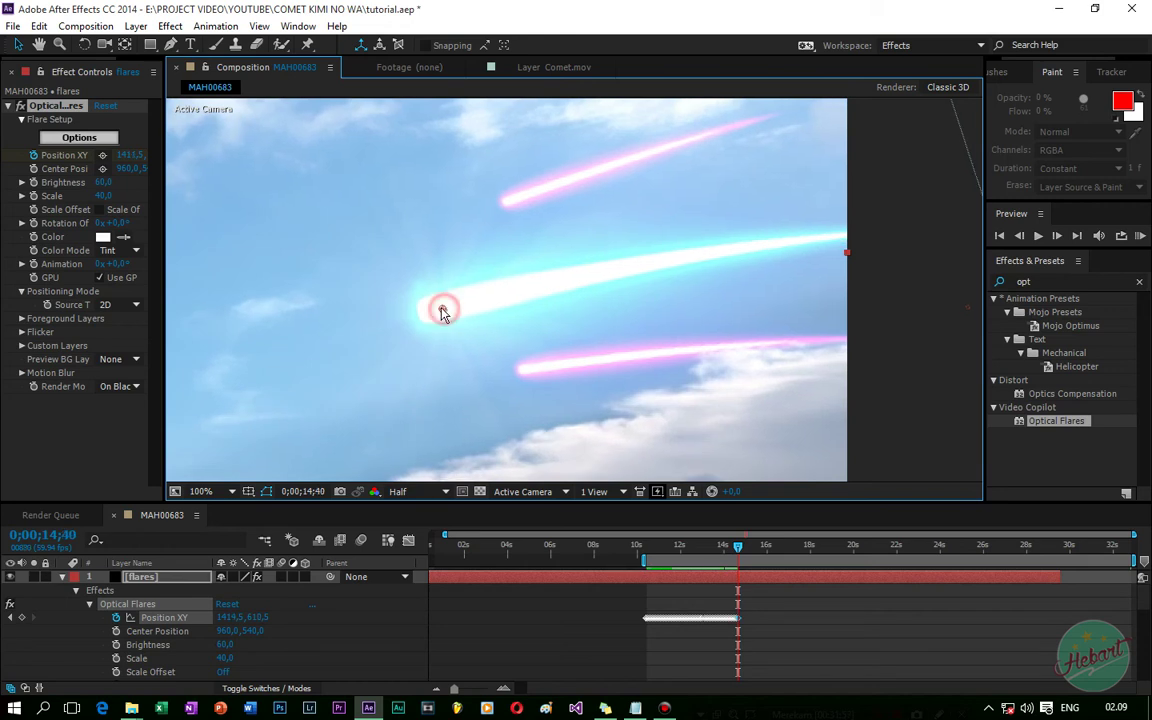
# Keyframe the flare onto the comet's head from 0;00;14;41 to 0;00;14;44, ending at about 1392.5, 604.5.
pyautogui.press('pagedown')
pyautogui.click(437, 309)
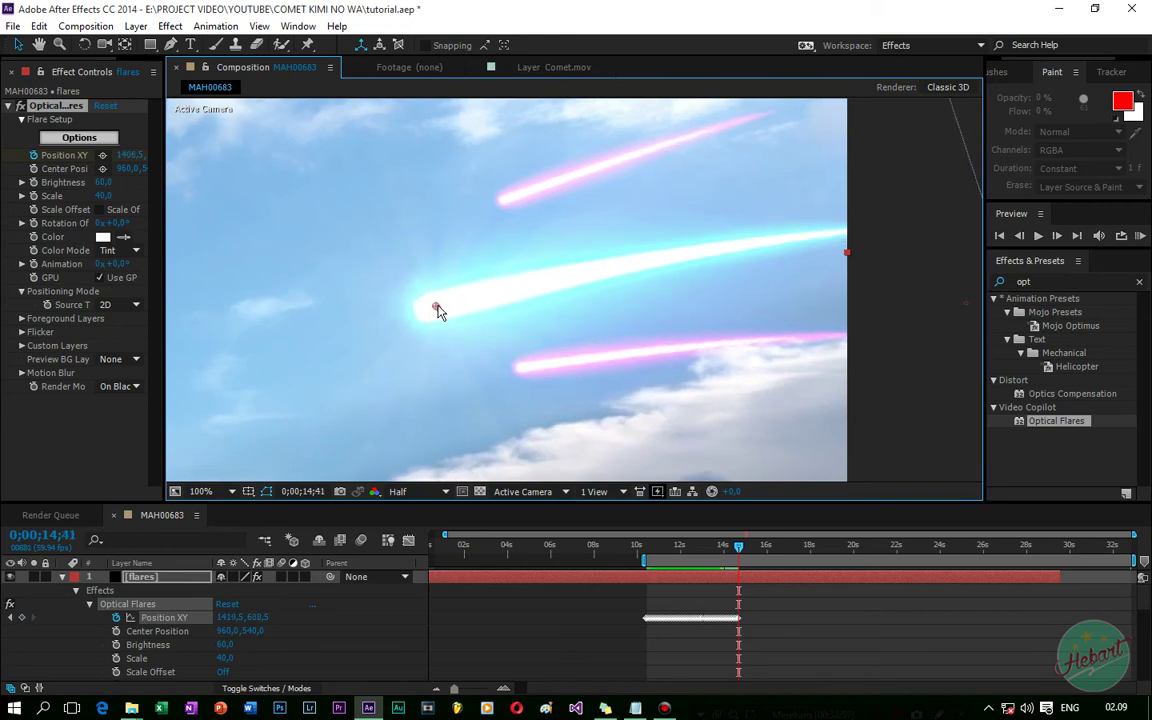
pyautogui.click(437, 309)
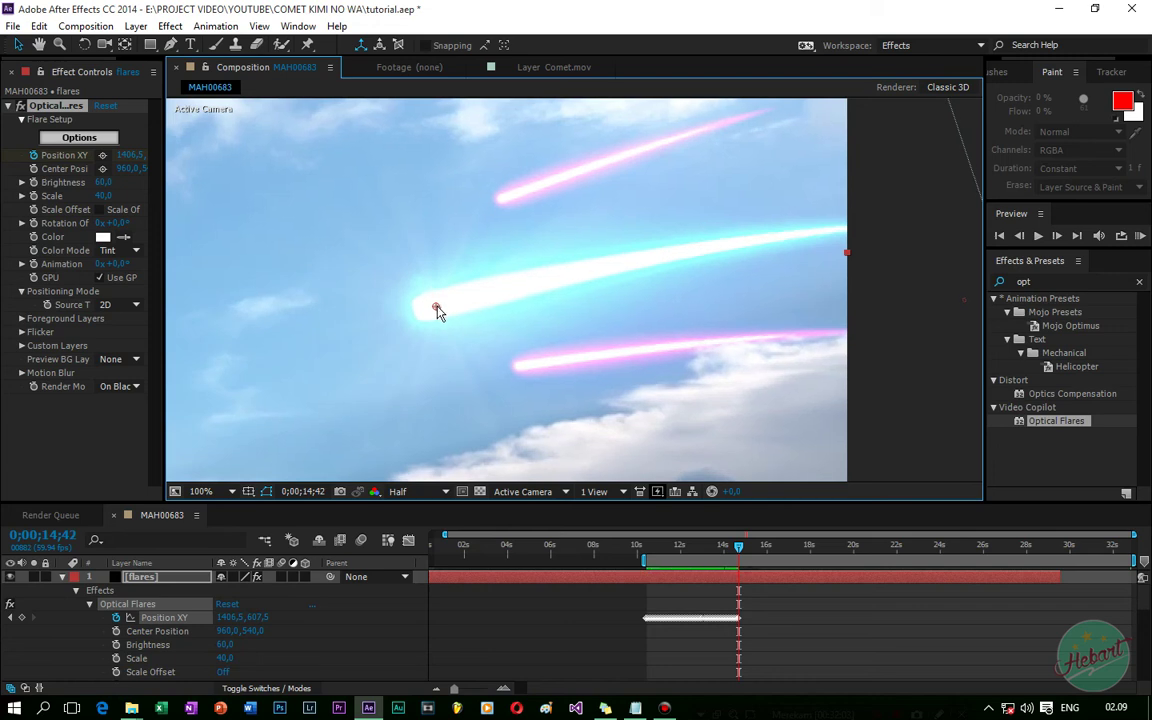
pyautogui.press('pagedown')
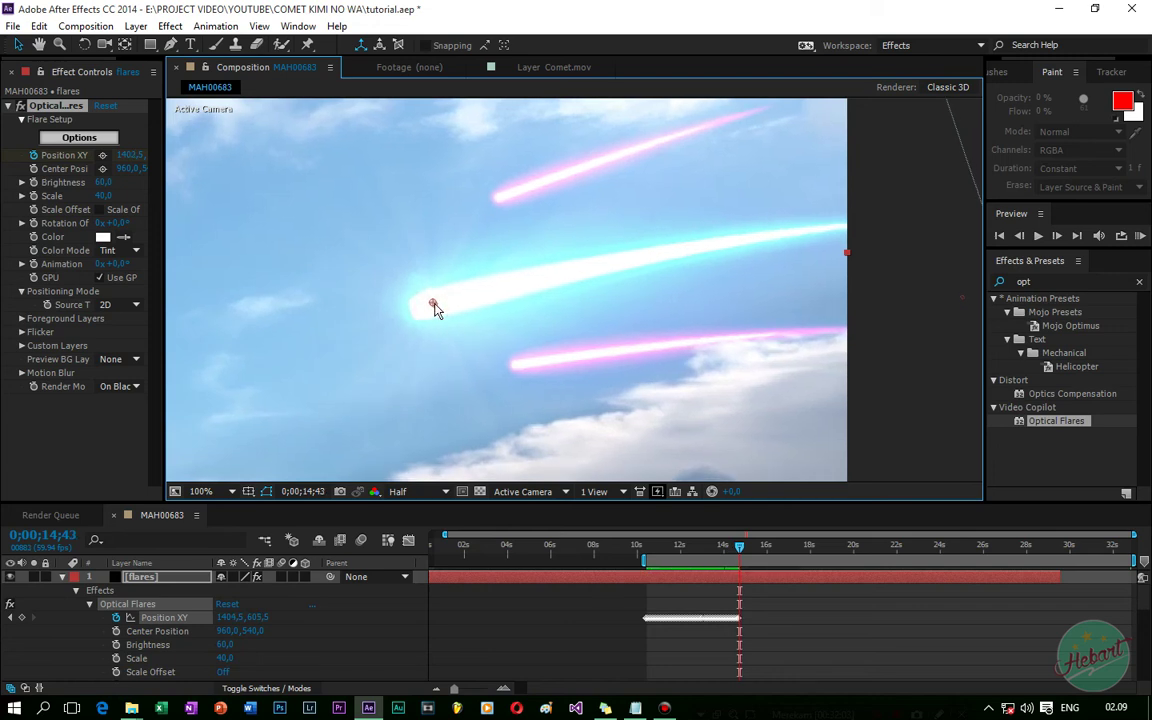
pyautogui.press('pagedown')
pyautogui.moveTo(435, 308); pyautogui.dragTo(432, 310)
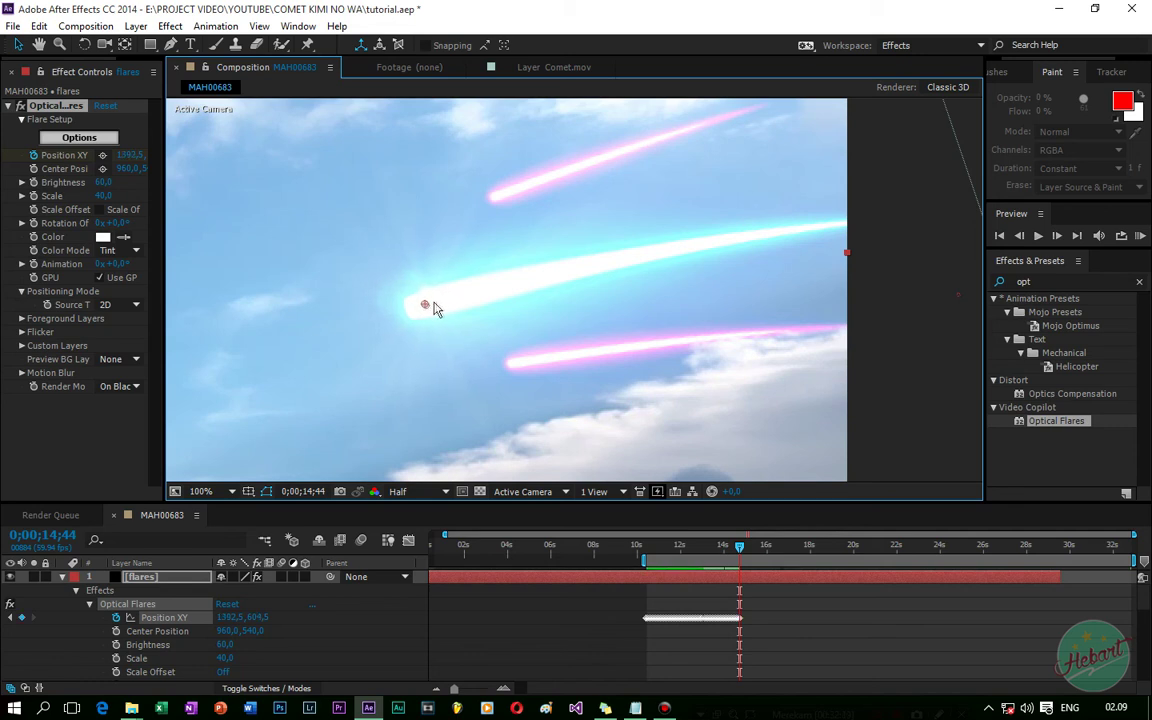
# Keyframe the flare onto the comet's head from 0;00;14;45 to 0;00;14;49, ending at about 1370.5, 599.5.
pyautogui.press('pagedown')
pyautogui.moveTo(424, 309); pyautogui.dragTo(406, 303)
pyautogui.press('pagedown')
pyautogui.press('pagedown')
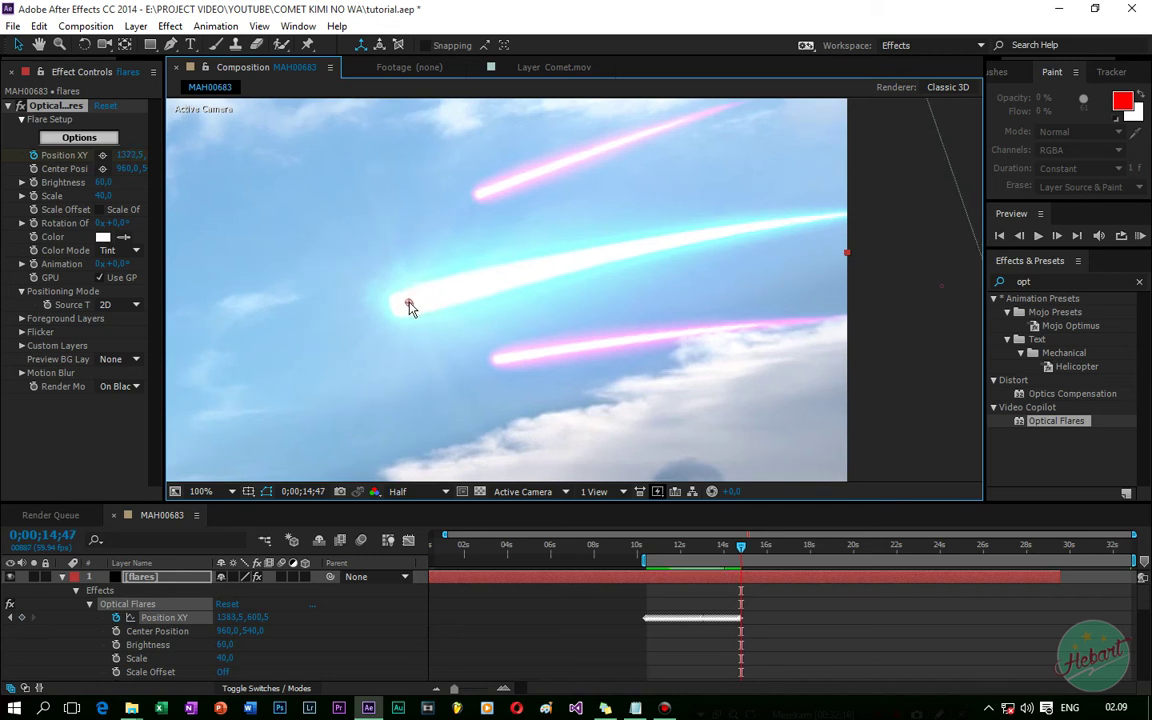
pyautogui.press('pagedown')
pyautogui.press('pagedown')
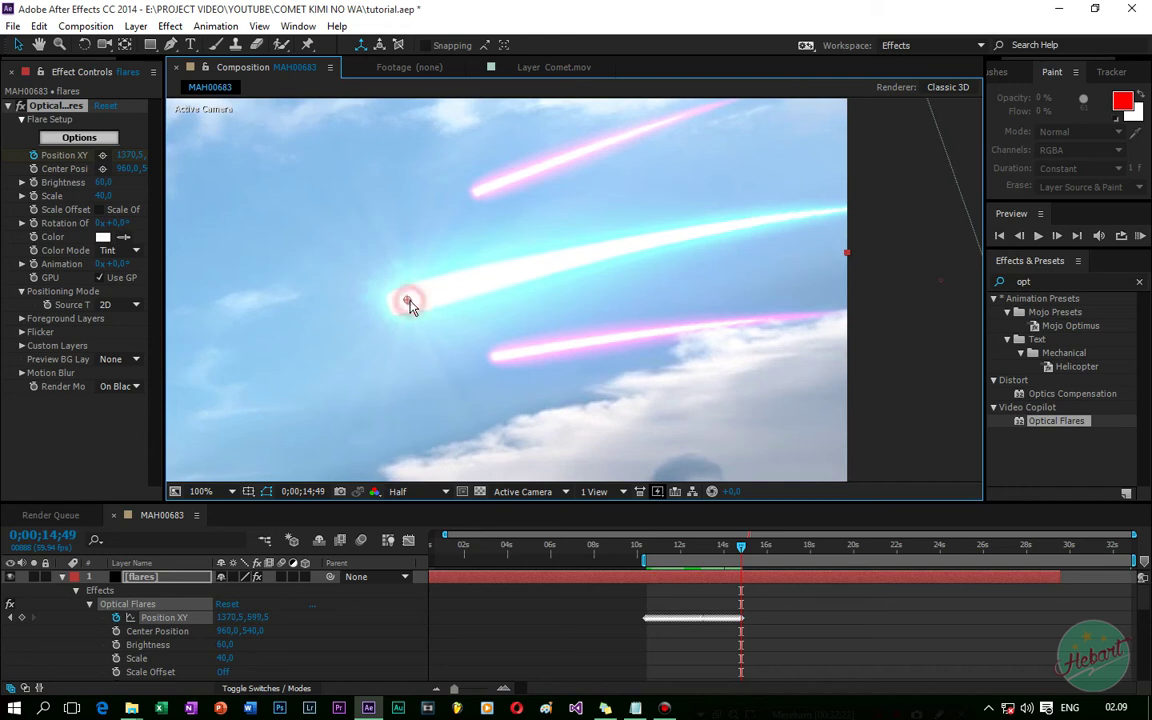
# Continue matching the flare to the comet's head through 0;00;14;53 and the few frames beyond.
pyautogui.press('pagedown')
pyautogui.moveTo(406, 303); pyautogui.dragTo(398, 301)
pyautogui.press('pagedown')
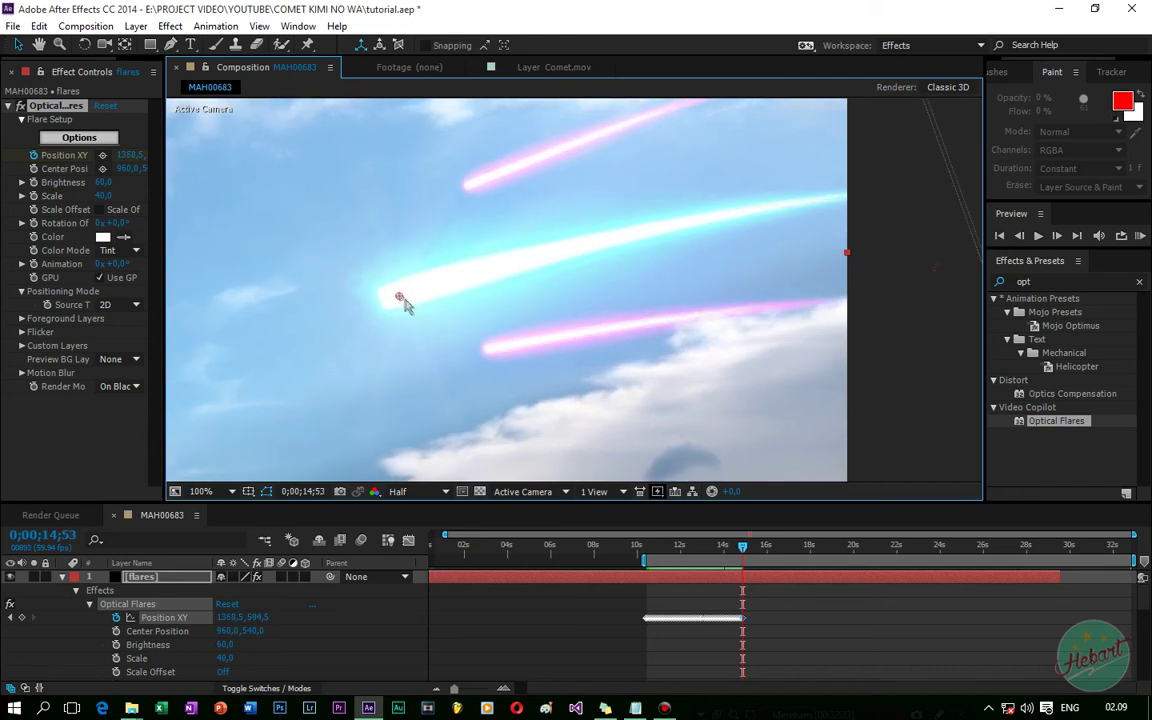
pyautogui.press('pagedown')
pyautogui.press('pagedown')
pyautogui.press('pagedown')
pyautogui.press('pagedown')
pyautogui.press('pagedown')
pyautogui.press('pagedown')
pyautogui.moveTo(398, 300); pyautogui.dragTo(384, 326)
# Carry the flare's Position XY keyframes along the comet's head up to 0;00;20;16 and save the project.
pyautogui.press('pagedown')
pyautogui.press('pagedown')
pyautogui.press('pagedown')
pyautogui.press('pagedown')
pyautogui.press('pagedown')
pyautogui.press('pagedown')
pyautogui.press('pagedown')
pyautogui.press('pagedown')
pyautogui.press('pagedown')
pyautogui.press('pagedown')
pyautogui.press('pagedown')
pyautogui.press('pagedown')
pyautogui.press('pagedown')
pyautogui.press('pagedown')
pyautogui.press('pagedown')
pyautogui.press('pagedown')
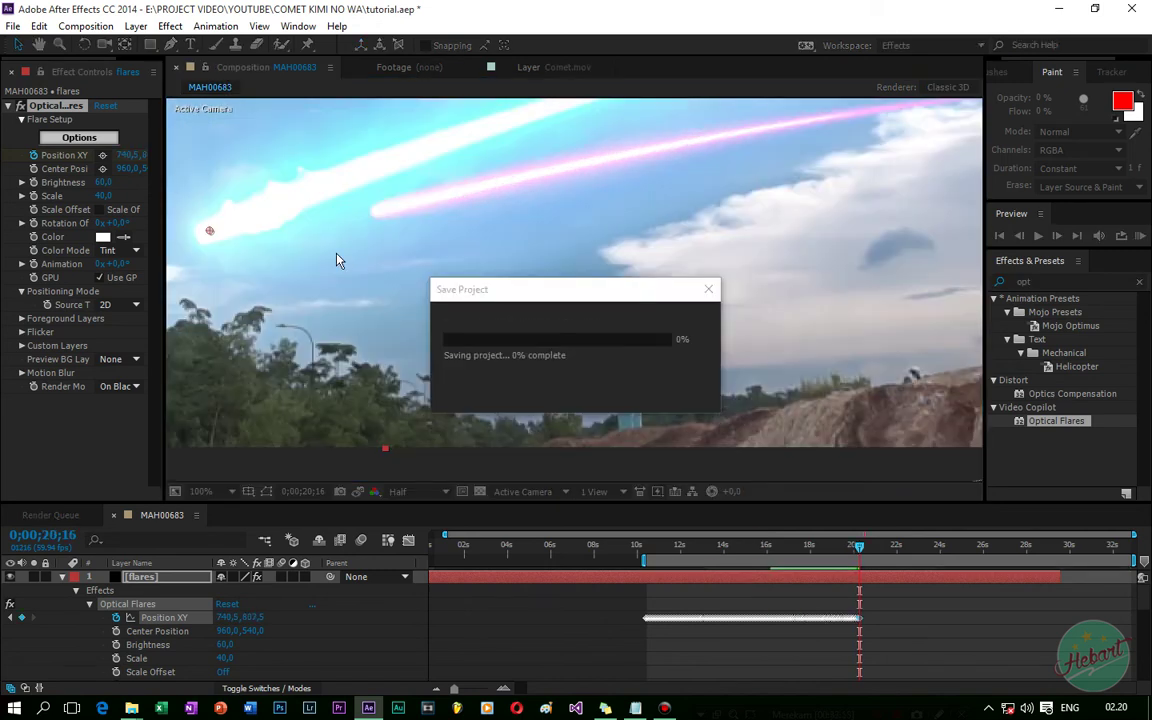
pyautogui.scroll(-4, 336, 260)
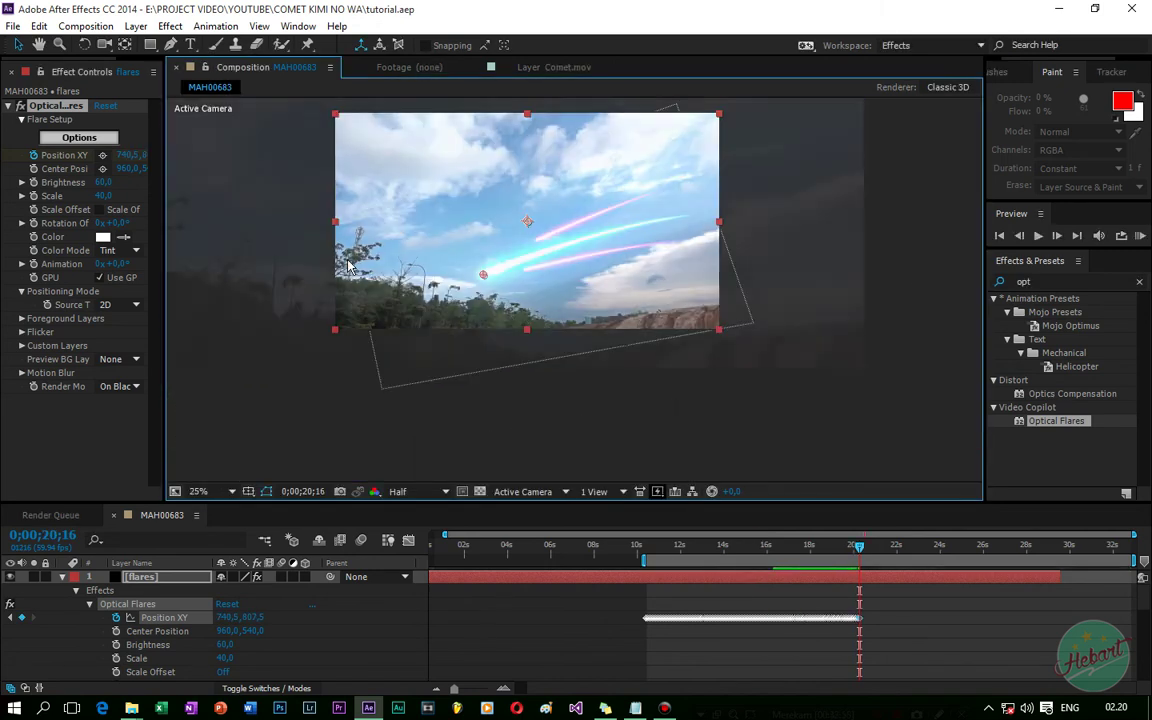
# Set the flare's Brightness to 100 and its Scale to 100 at 0;00;20;16, and save the project.
pyautogui.click(104, 182)
pyautogui.write('100')
pyautogui.press('Return')
pyautogui.click(108, 195)
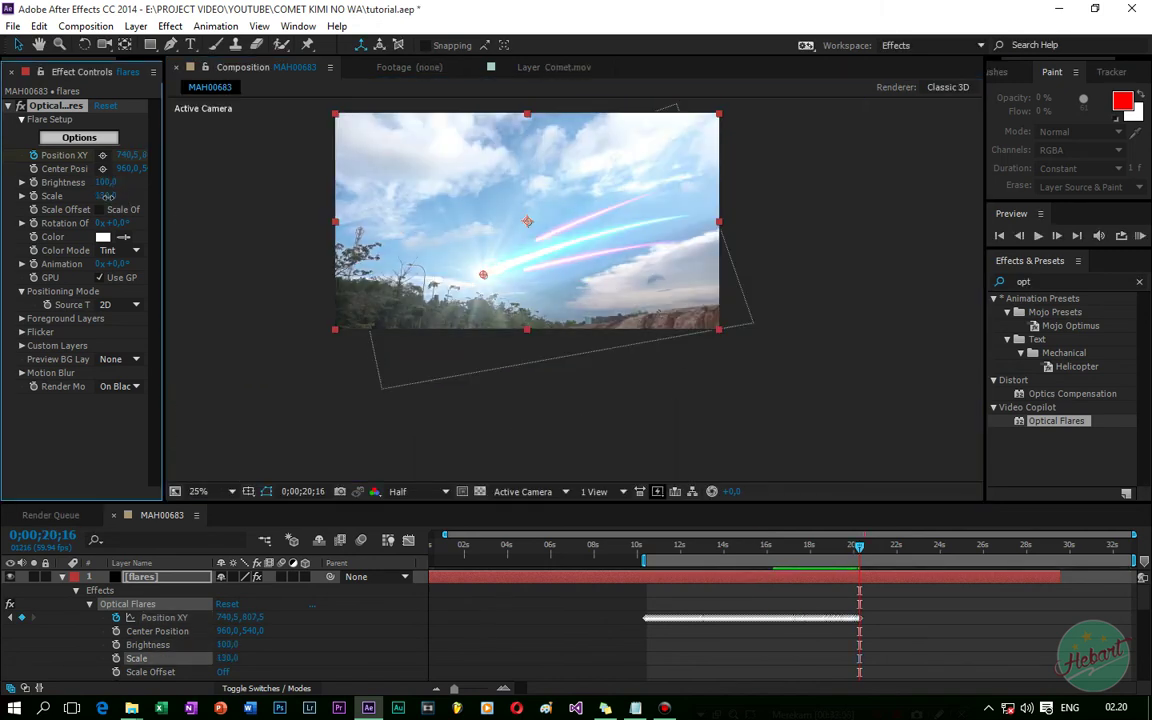
pyautogui.write('100')
pyautogui.press('Return')
pyautogui.hotkey('ctrl', 's')
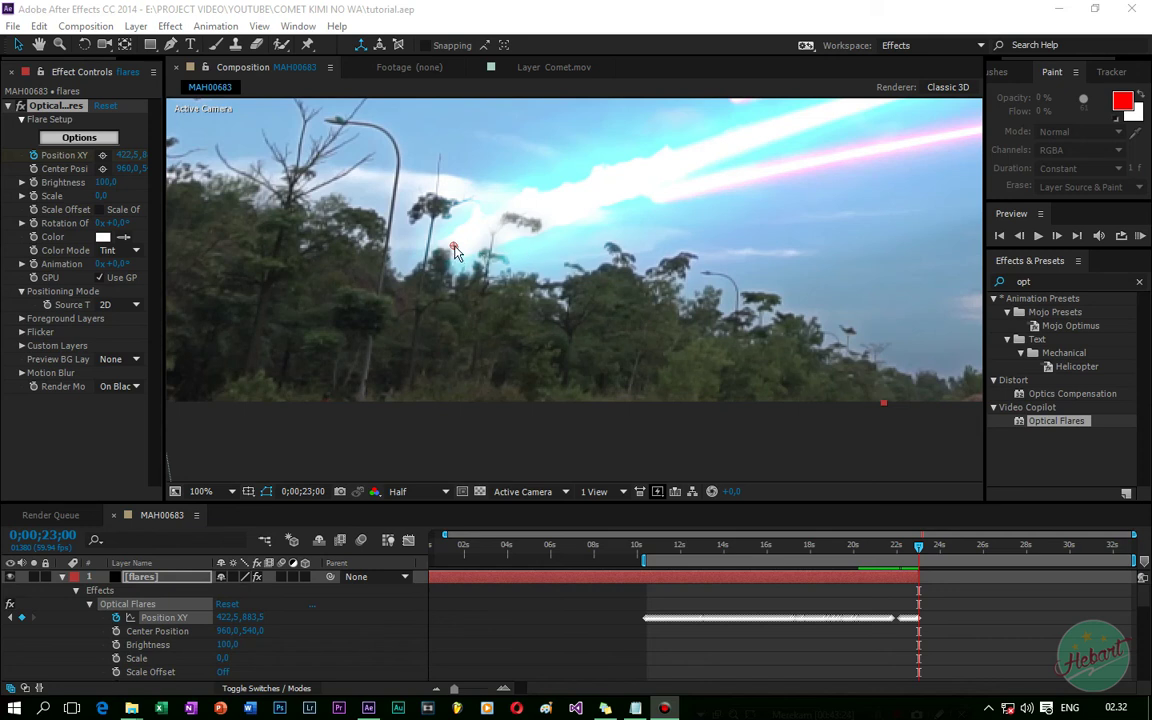
# Keyframe the flare onto the comet's head from 0;00;23;00 to 0;00;23;03, ending at about 396.5, 895.5.
pyautogui.moveTo(454, 246); pyautogui.dragTo(449, 251)
pyautogui.press('pagedown')
pyautogui.press('pagedown')
pyautogui.press('pagedown')
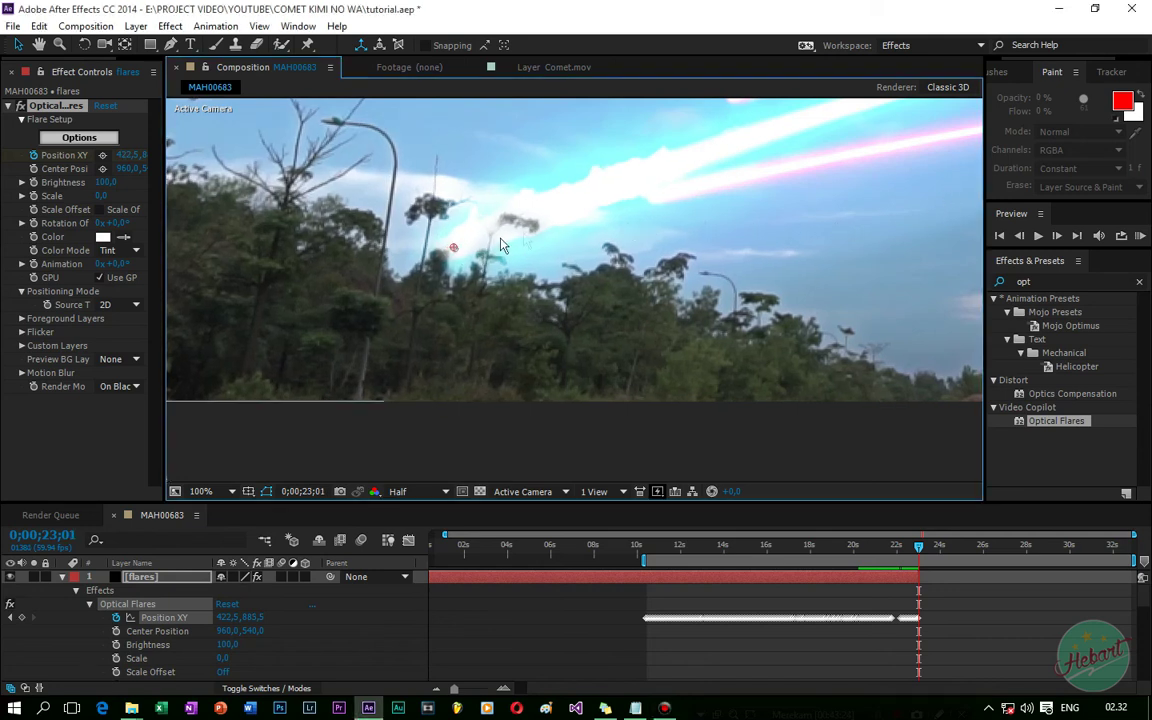
pyautogui.moveTo(453, 247)
pyautogui.mouseDown()
pyautogui.moveTo(398, 226)
pyautogui.moveTo(434, 261)
pyautogui.mouseUp()
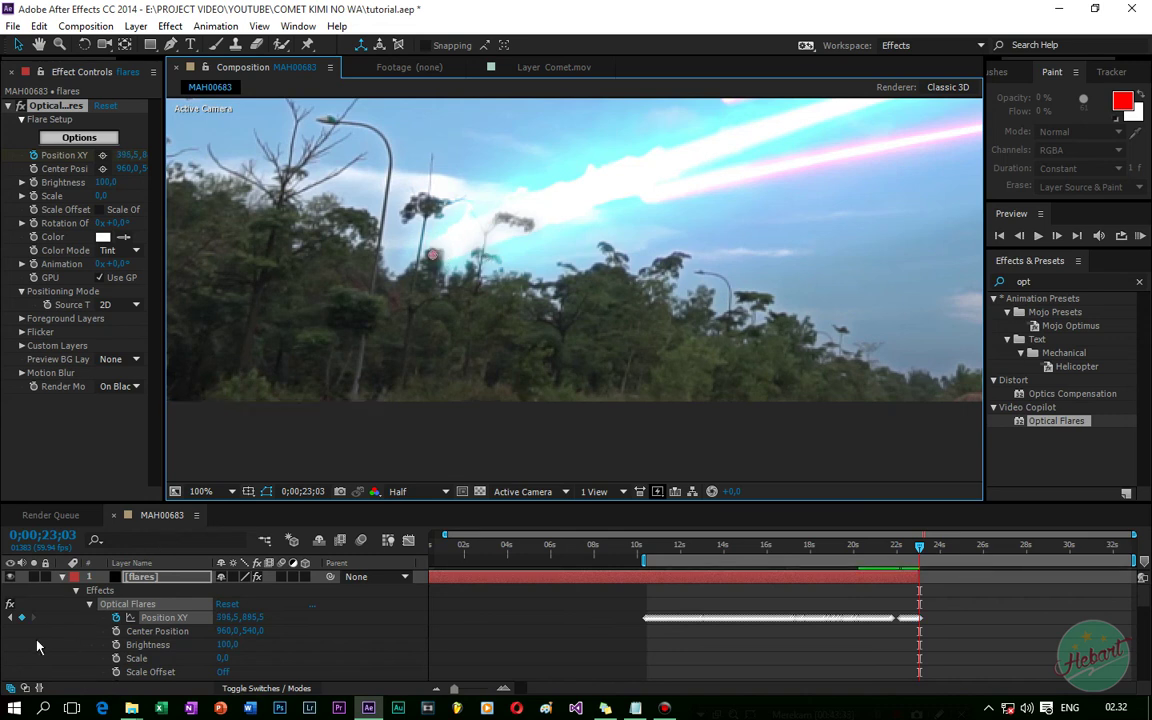
# Keyframe the flares layer's Opacity at 100% at 0;00;23;03 and 0% at 0;00;23;04, and save the project.
pyautogui.scroll(-2, 33, 645)
pyautogui.scroll(-8, 33, 645)
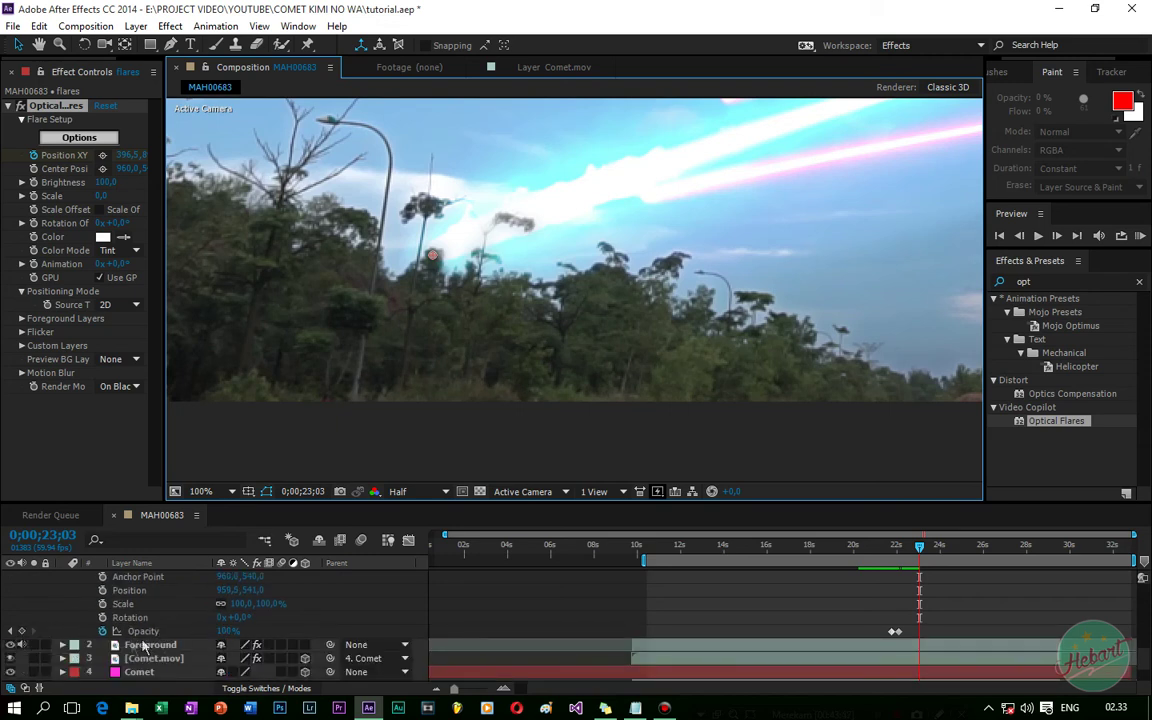
pyautogui.click(22, 631)
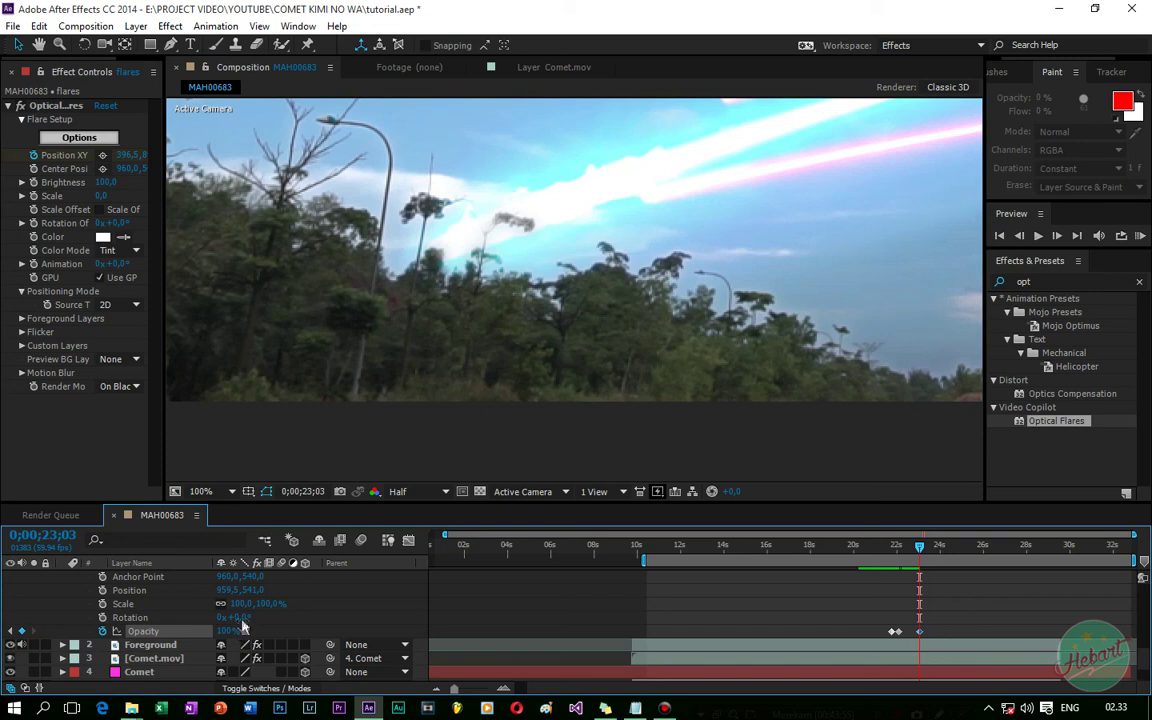
pyautogui.press('pagedown')
pyautogui.click(230, 631)
pyautogui.write('0')
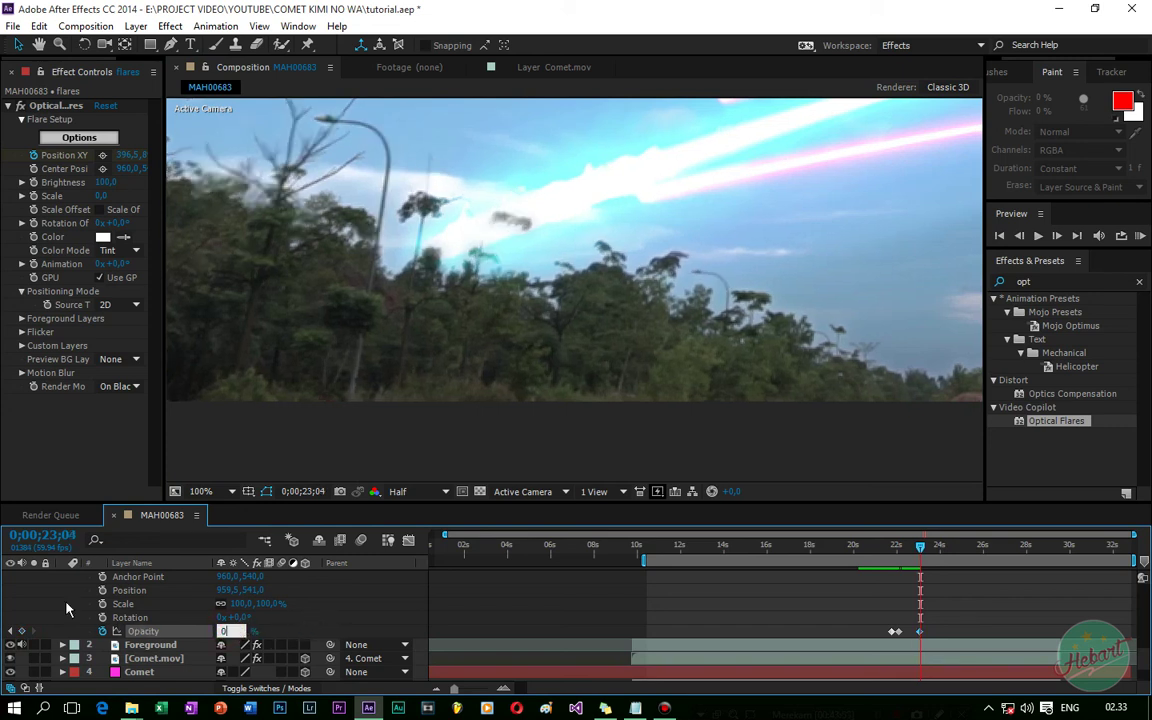
pyautogui.press('Return')
pyautogui.press('pagedown')
pyautogui.hotkey('ctrl', 's')
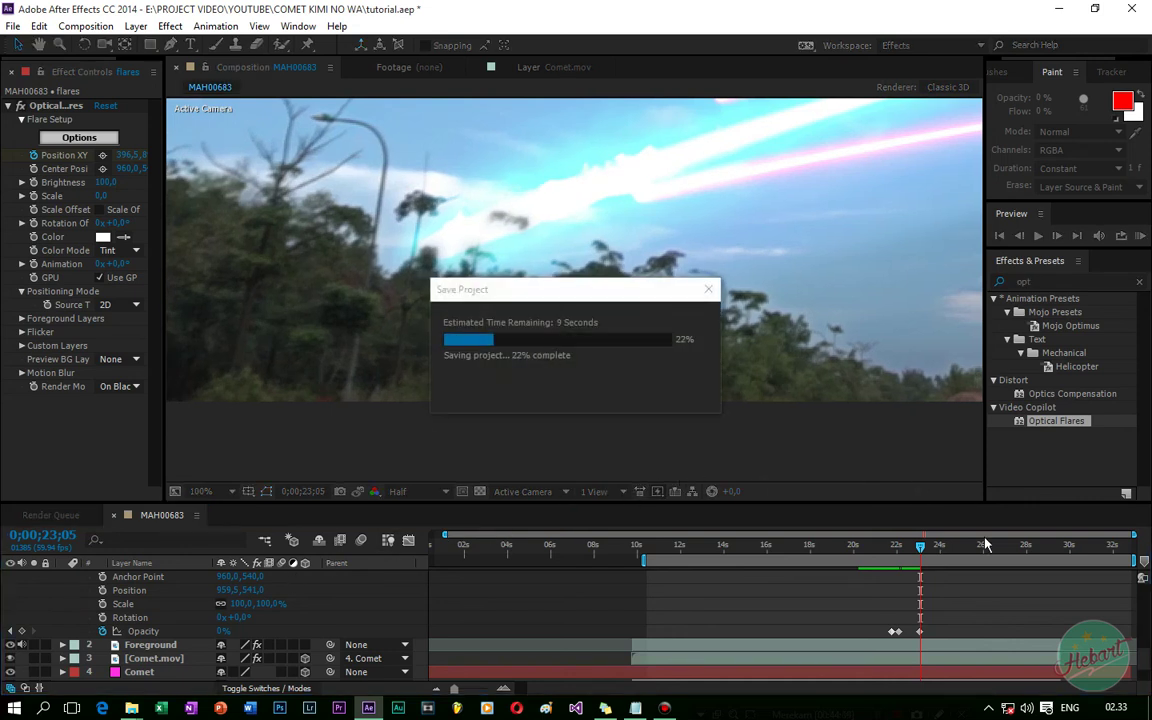
# Set the Optical Flares Scale to 70 on the flares layer.
pyautogui.scroll(5, 1148, 622)
pyautogui.scroll(3, 1148, 622)
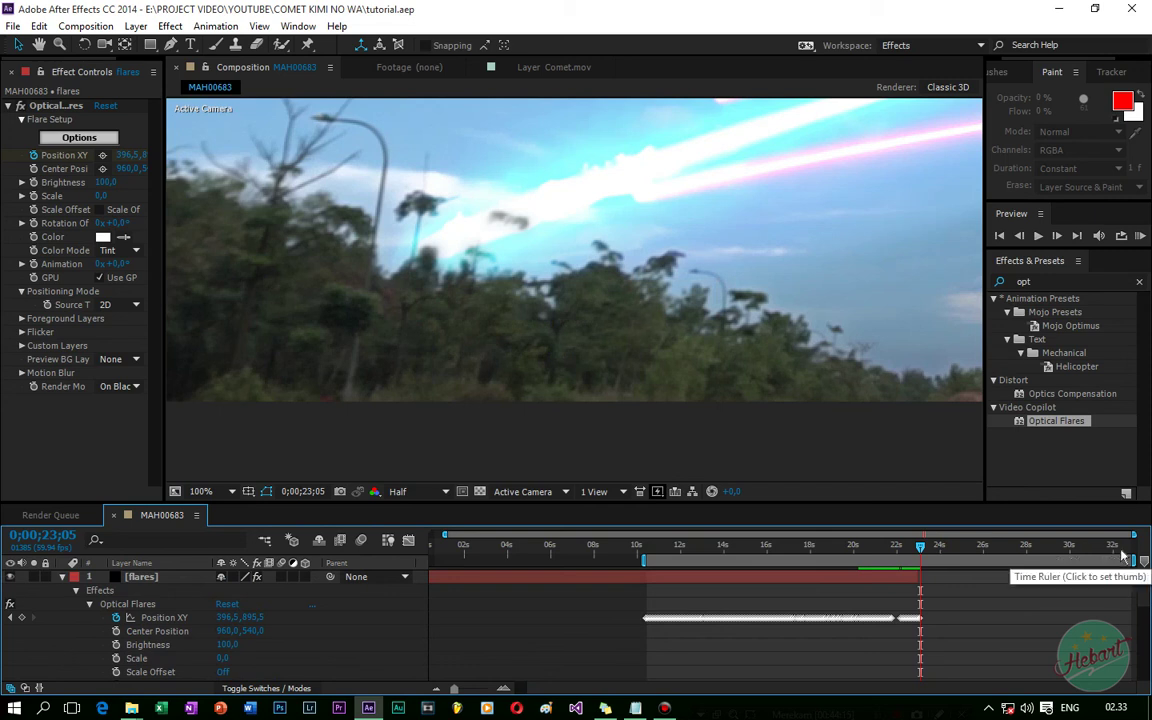
pyautogui.moveTo(1133, 535); pyautogui.dragTo(1104, 533)
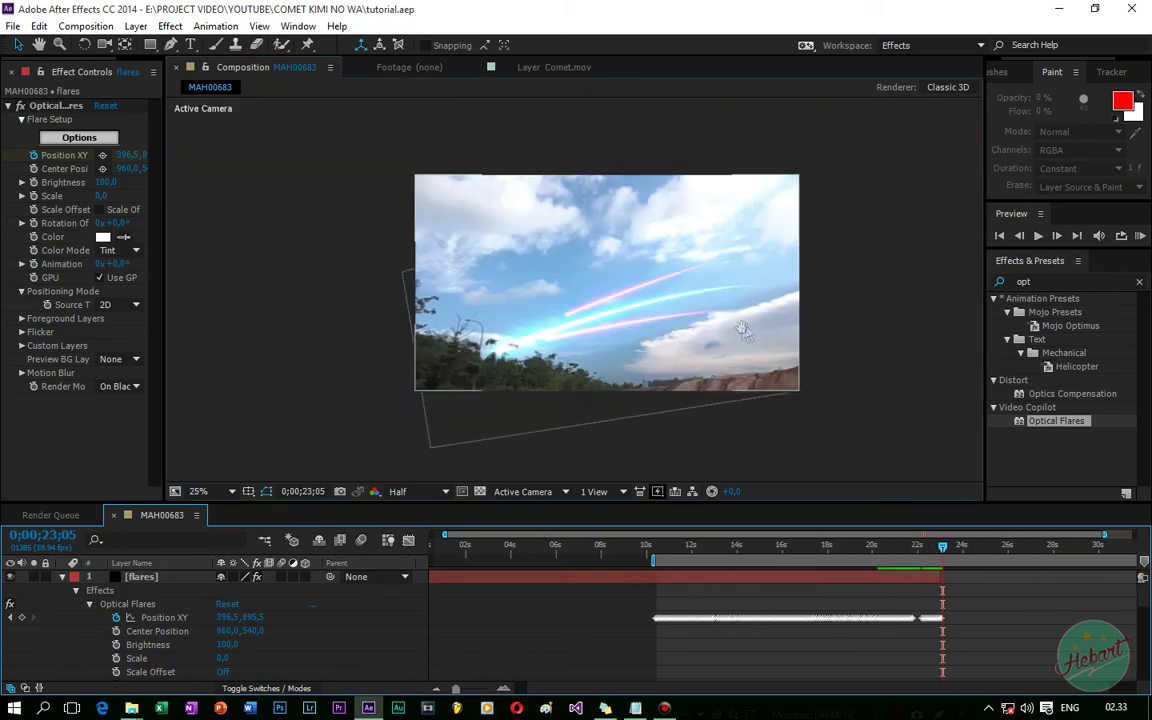
pyautogui.moveTo(105, 196); pyautogui.dragTo(97, 196)
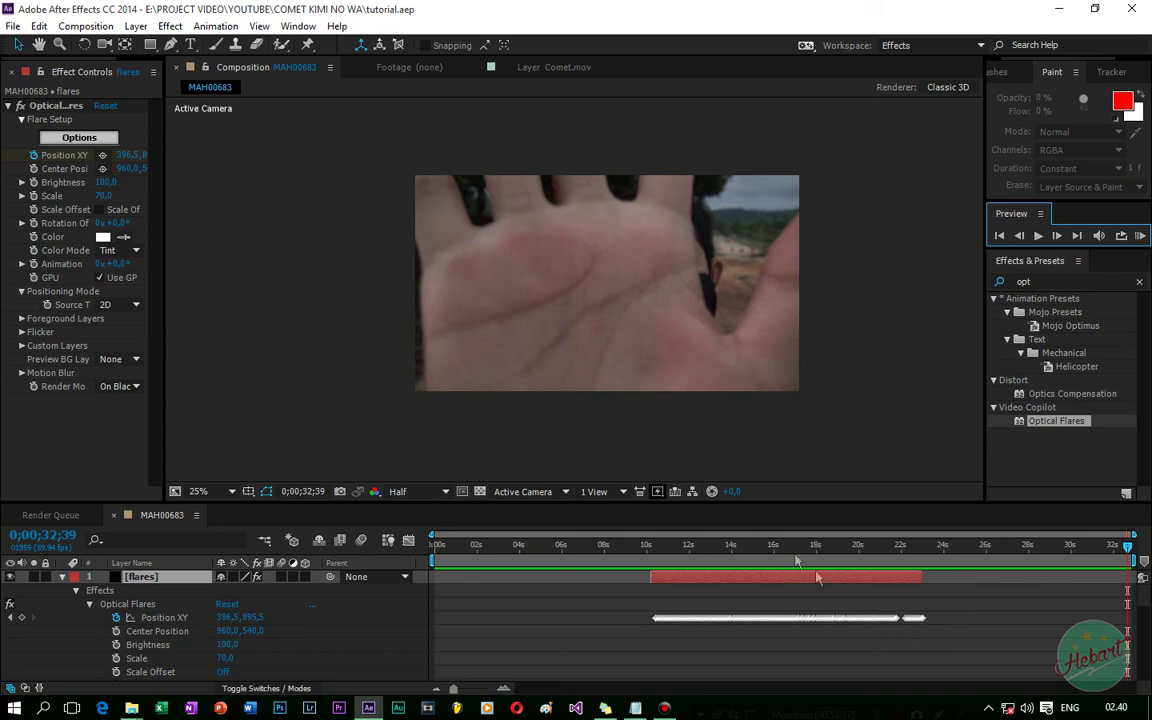
# Import BACKSOUND.mp3 and place it as the top layer of the MAH00683 composition.
pyautogui.click(62, 577)
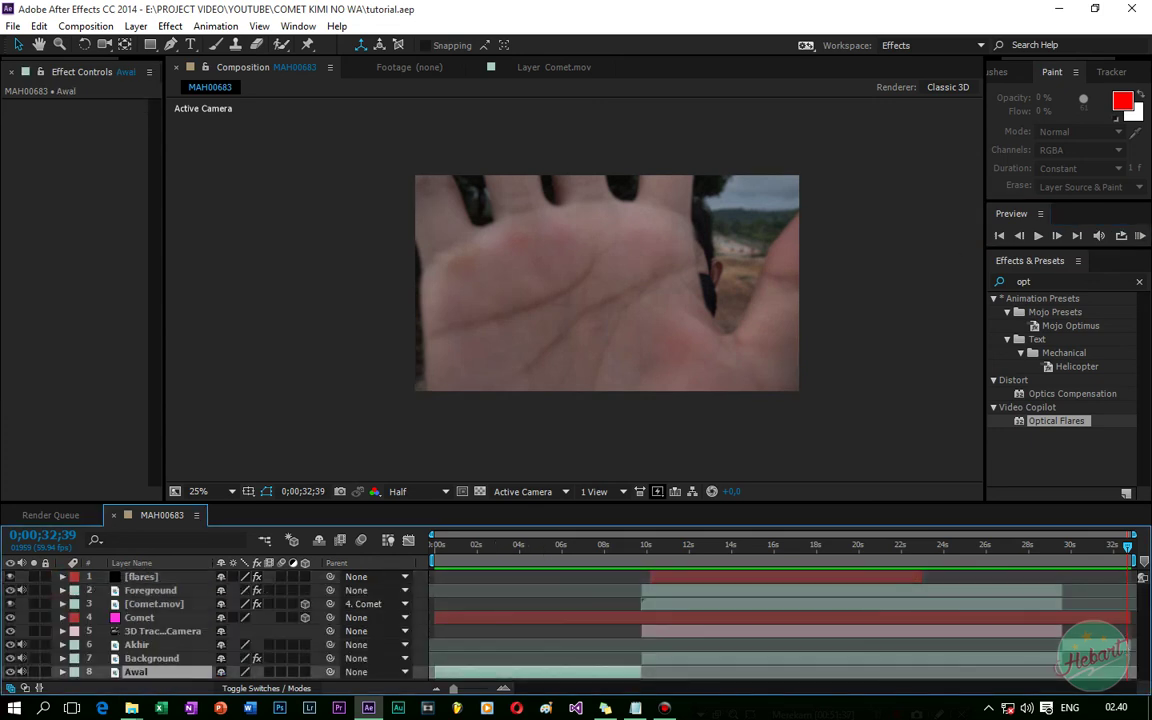
pyautogui.click(12, 26)
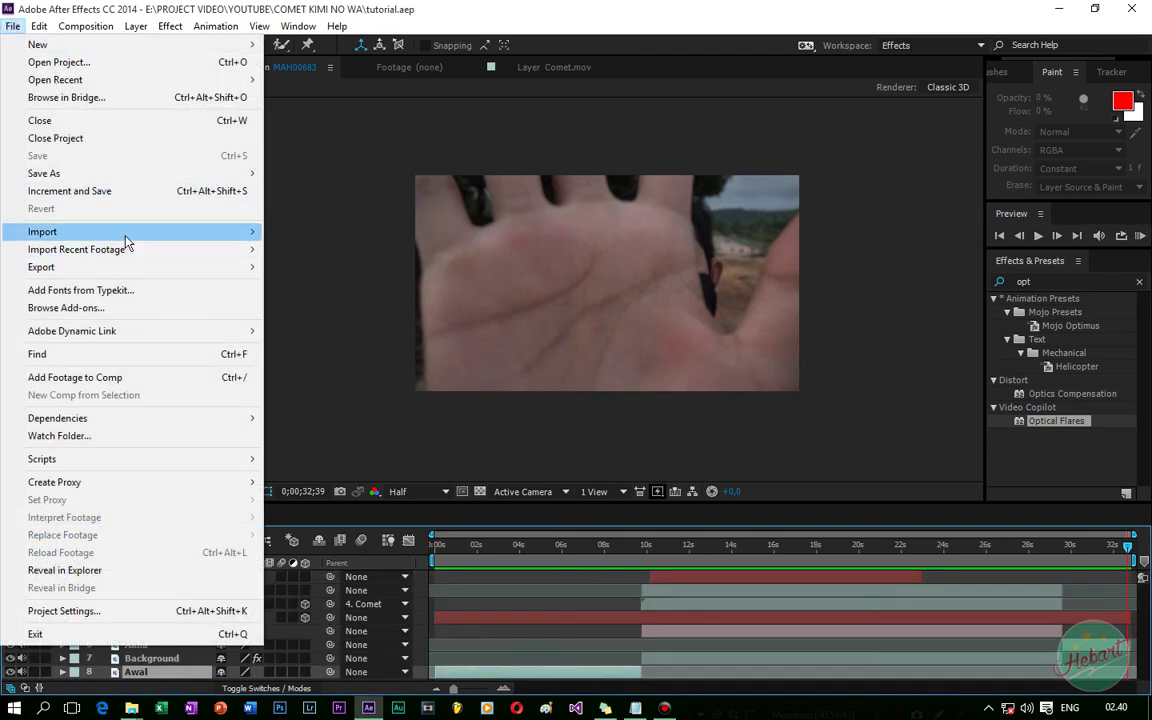
pyautogui.moveTo(120, 232)
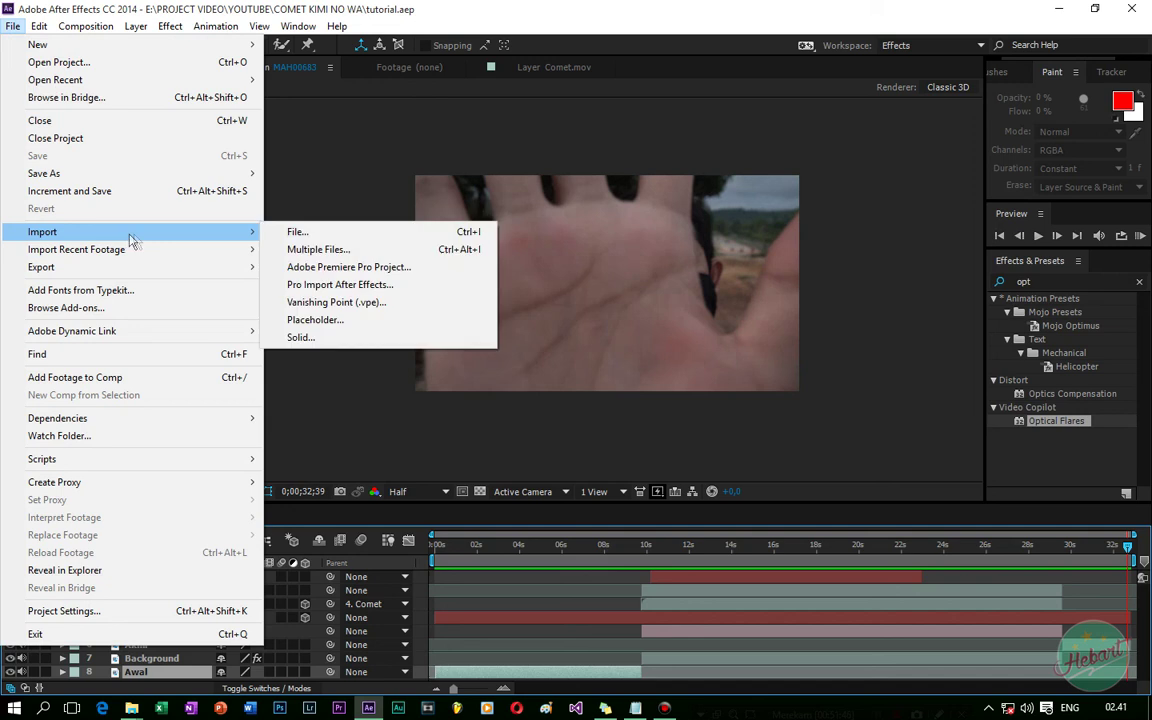
pyautogui.click(316, 237)
pyautogui.click(284, 262)
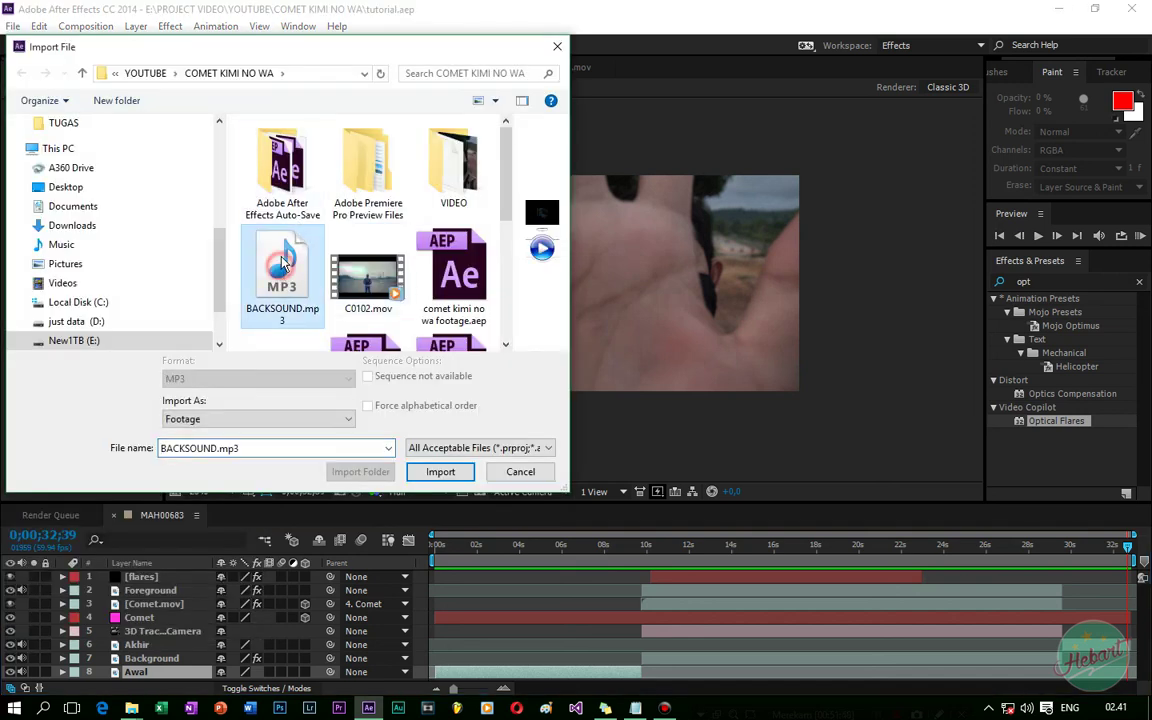
pyautogui.click(450, 474)
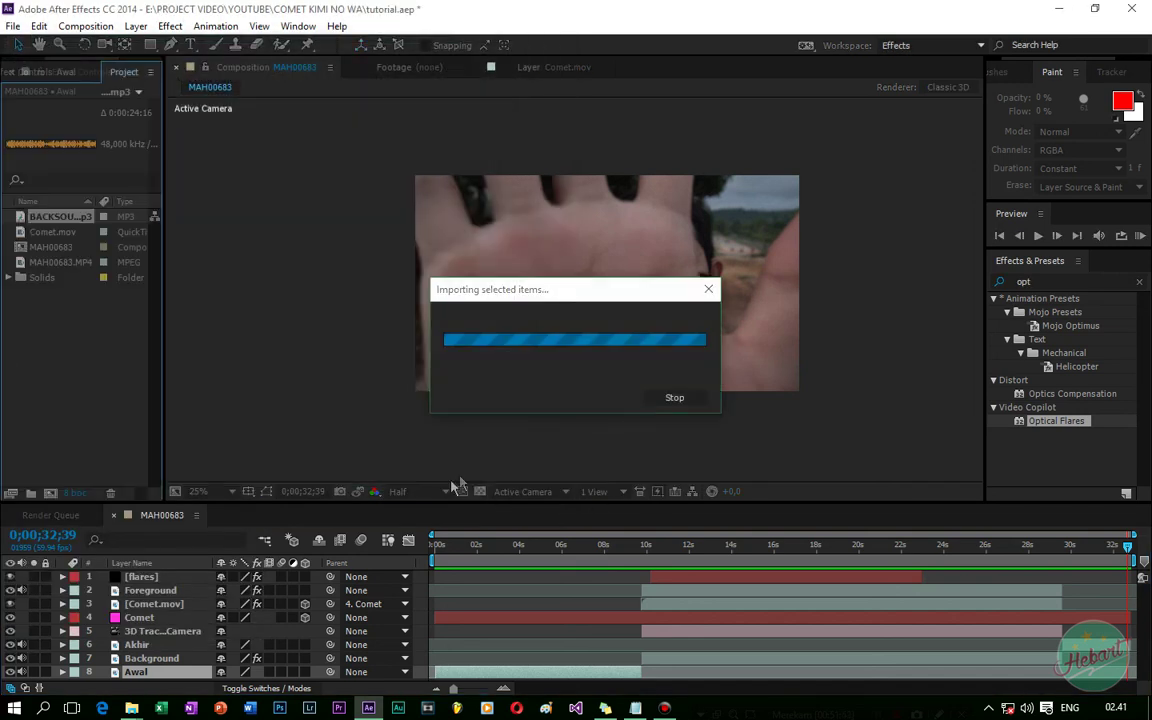
pyautogui.moveTo(51, 217); pyautogui.dragTo(150, 577)
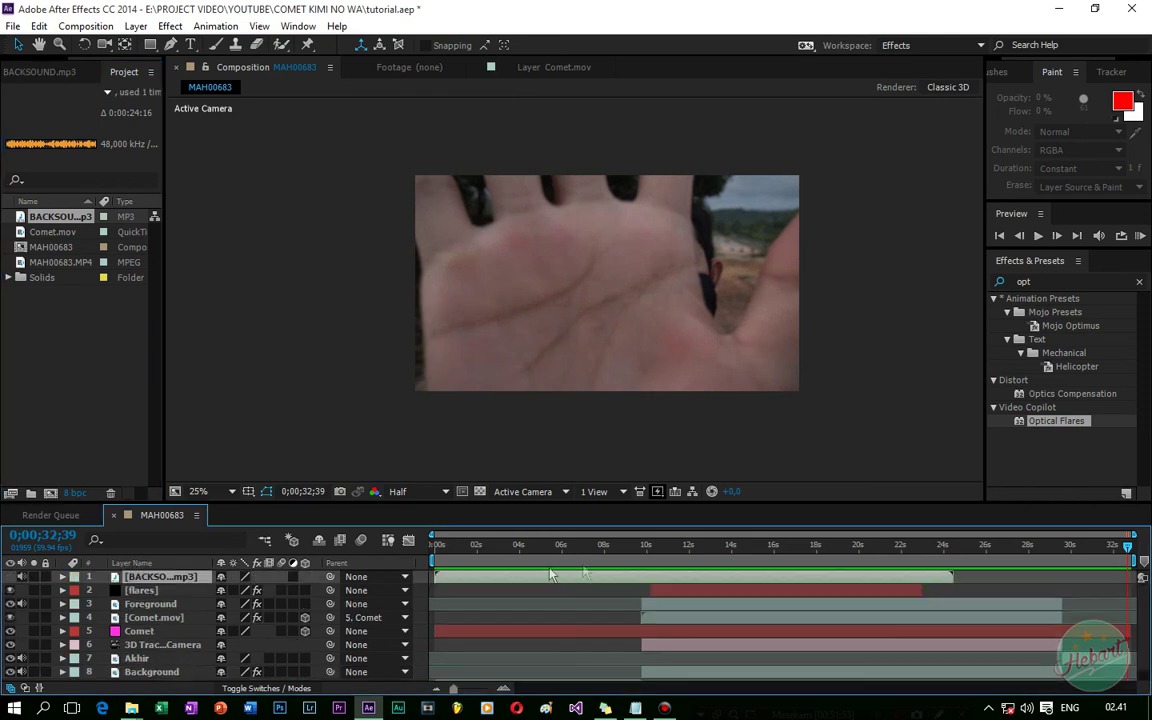
# Shift the BACKSOUND.mp3 layer to start at about 0;00;09;53, split it at 0;00;29;34 and remove the excess.
pyautogui.moveTo(494, 578); pyautogui.dragTo(698, 583)
pyautogui.click(641, 550)
pyautogui.moveTo(641, 553); pyautogui.dragTo(655, 584)
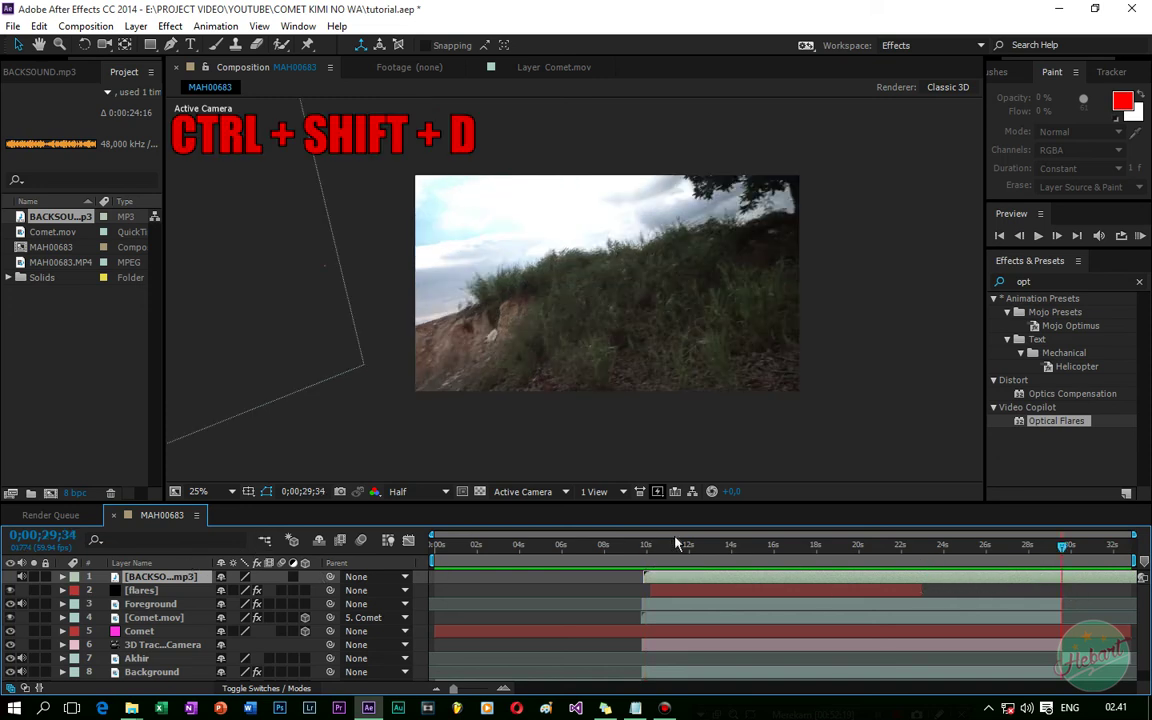
pyautogui.hotkey('ctrl', 'shift', 'd')
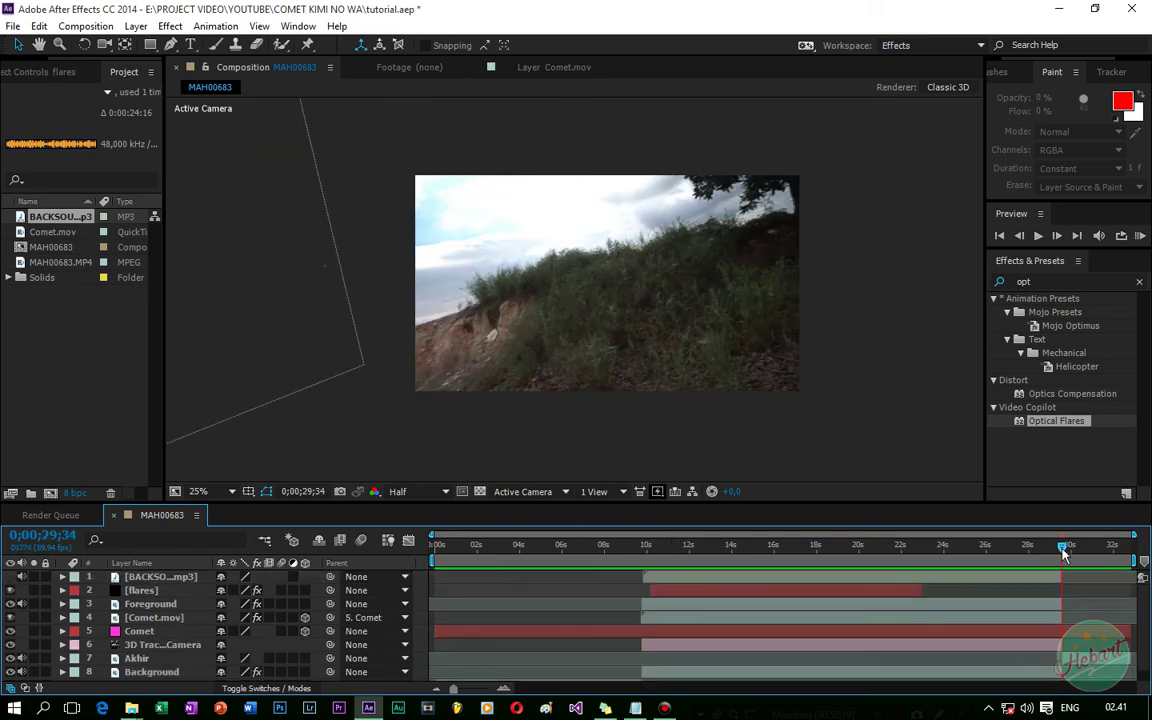
# Fade out the backsound with Audio Levels keyframes: 0 dB at 0;00;28;44 and a strongly lowered level at 0;00;29;32.
pyautogui.moveTo(1063, 553); pyautogui.dragTo(1044, 553)
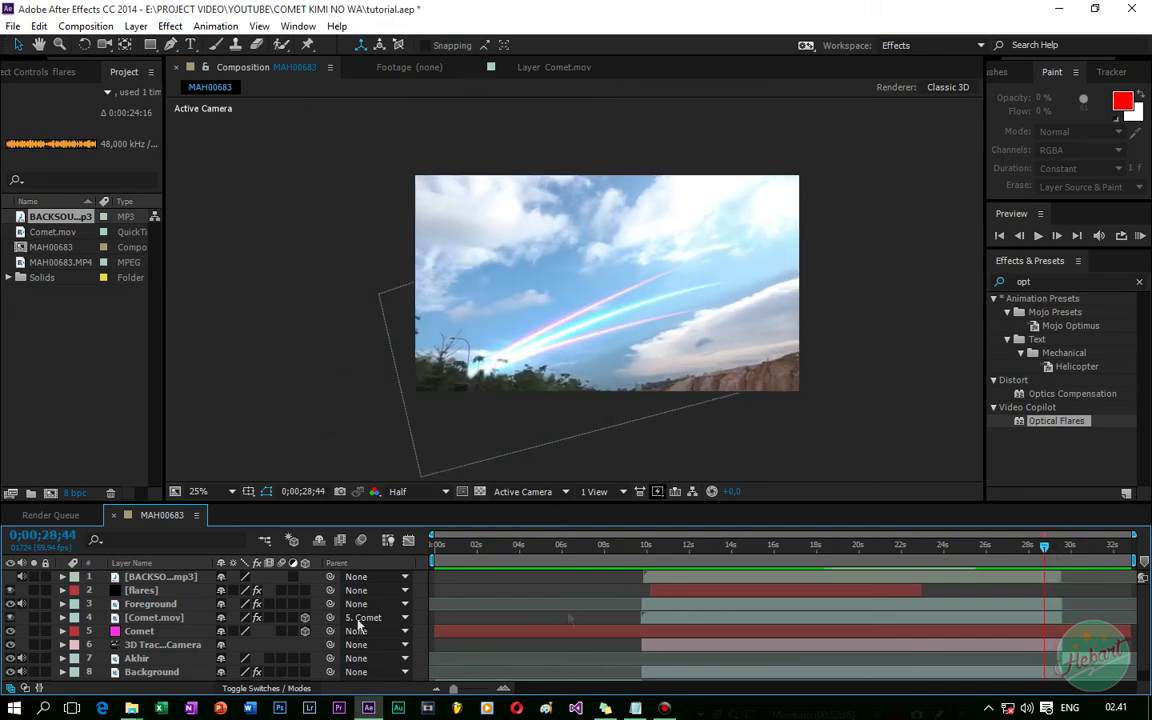
pyautogui.click(62, 577)
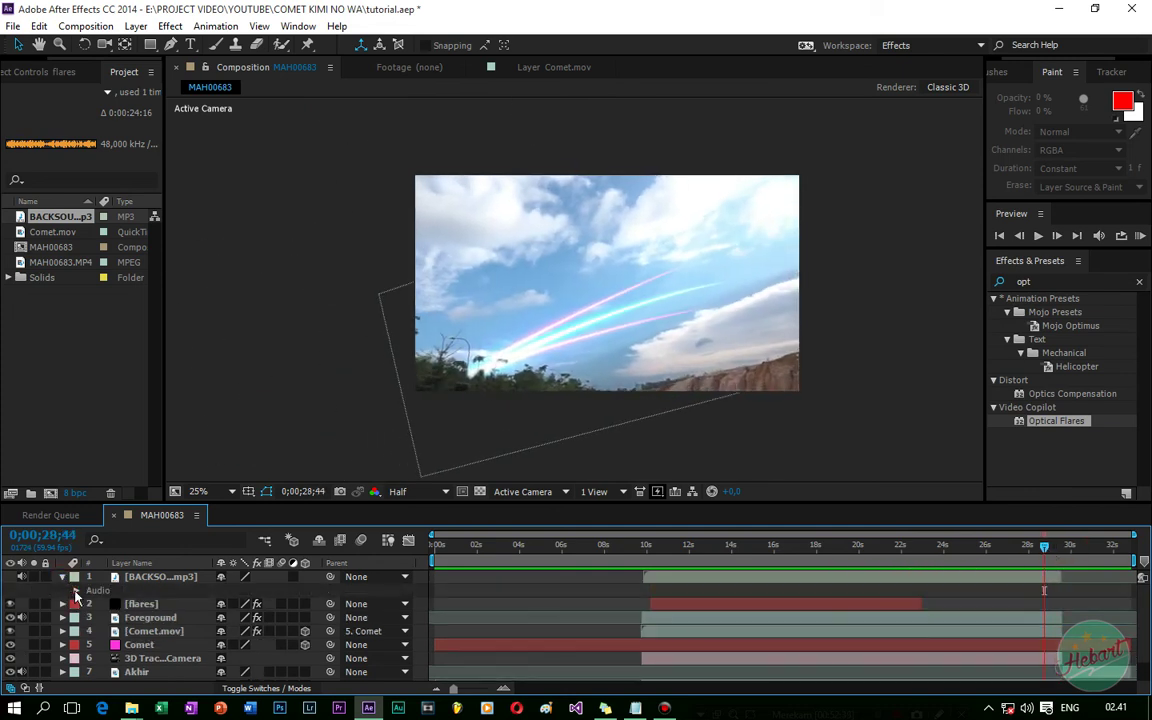
pyautogui.click(75, 590)
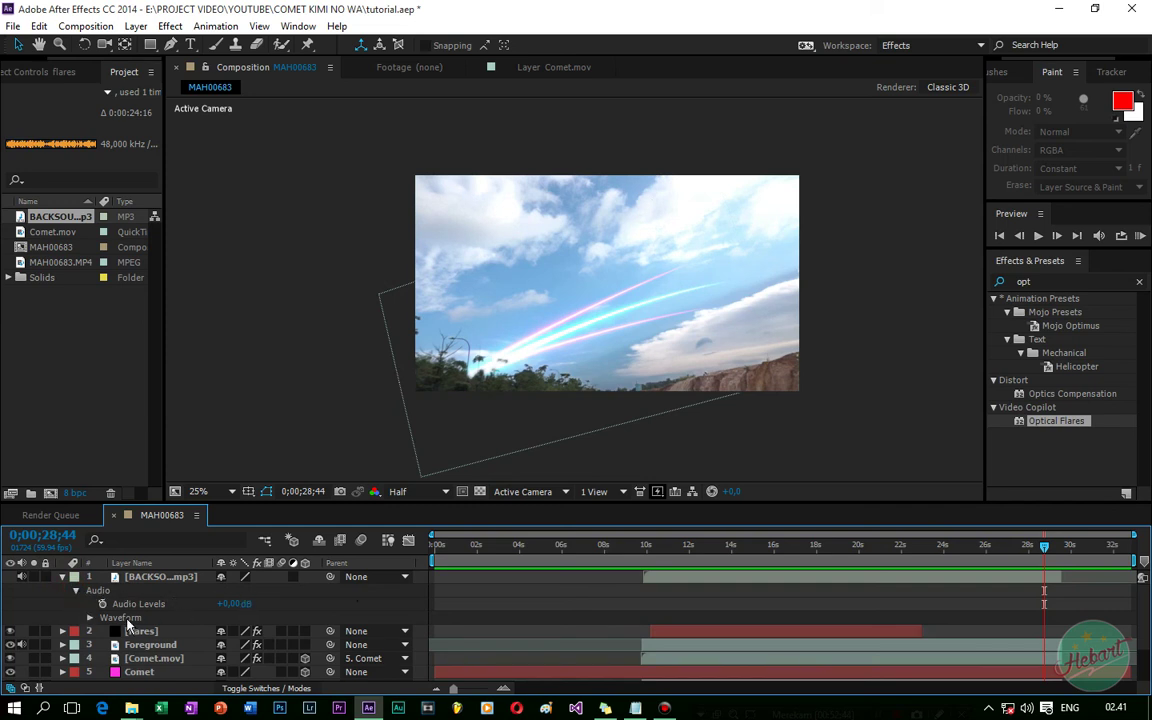
pyautogui.click(102, 604)
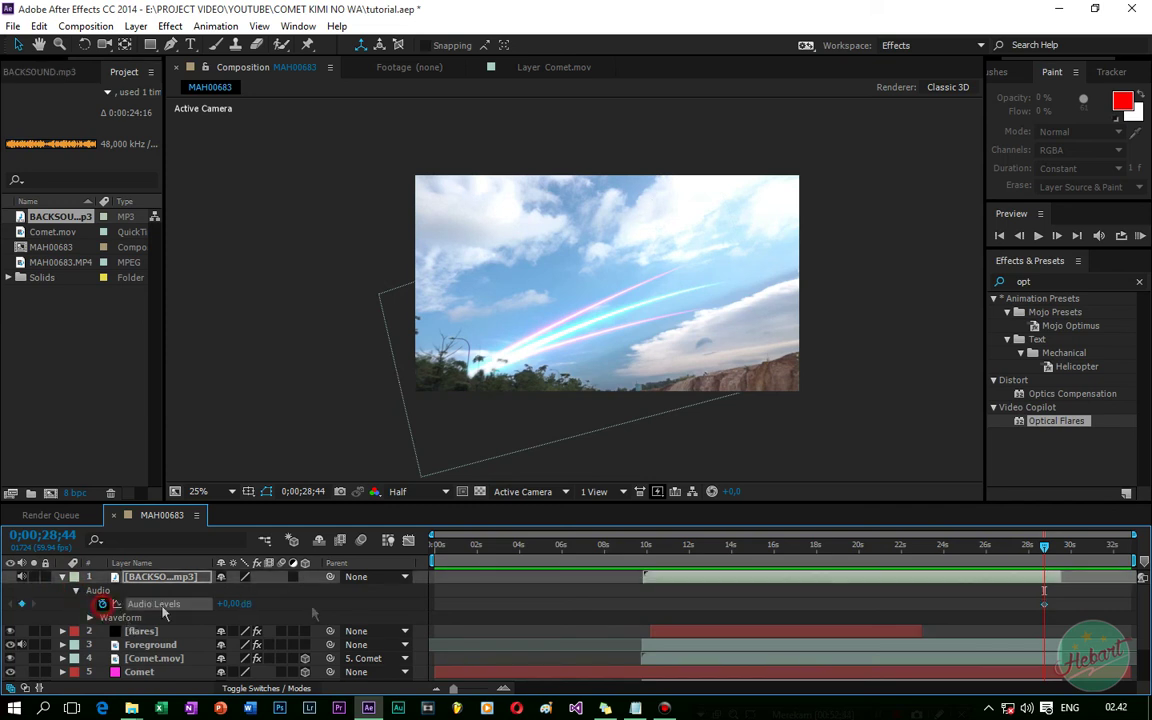
pyautogui.click(1061, 549)
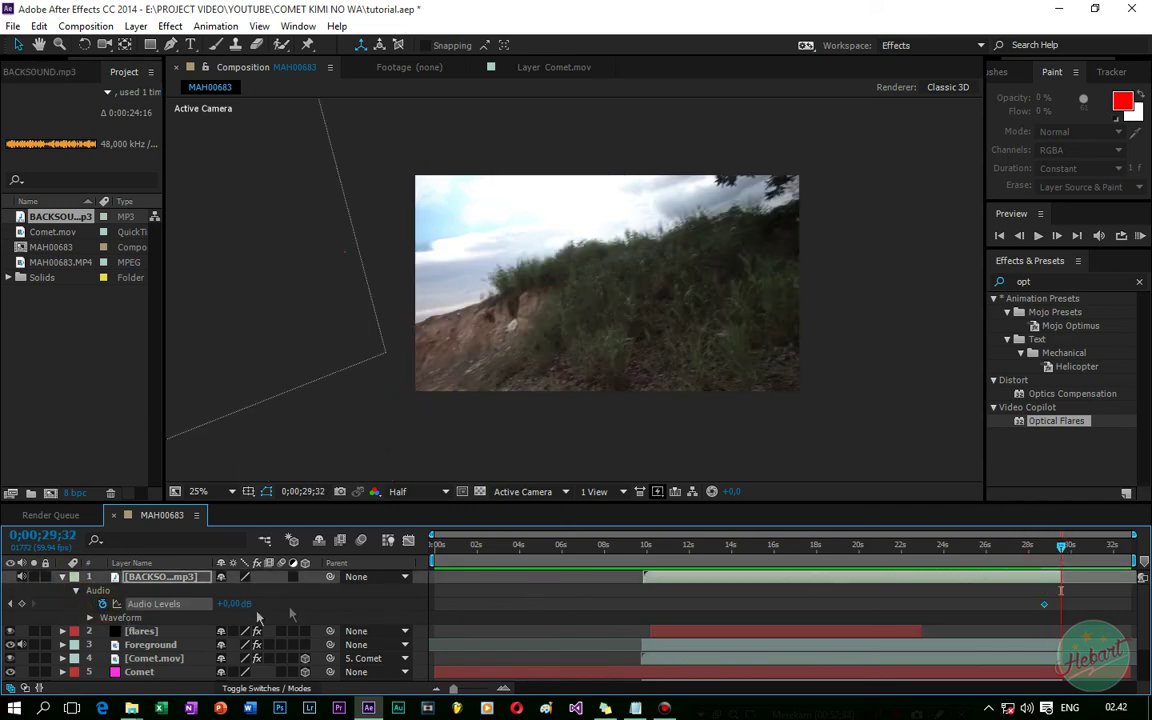
pyautogui.moveTo(236, 605); pyautogui.dragTo(6, 606)
# Preview the composition with its backsound and scrub through the comet shot to about 0;00;16;56.
pyautogui.click(1140, 235)
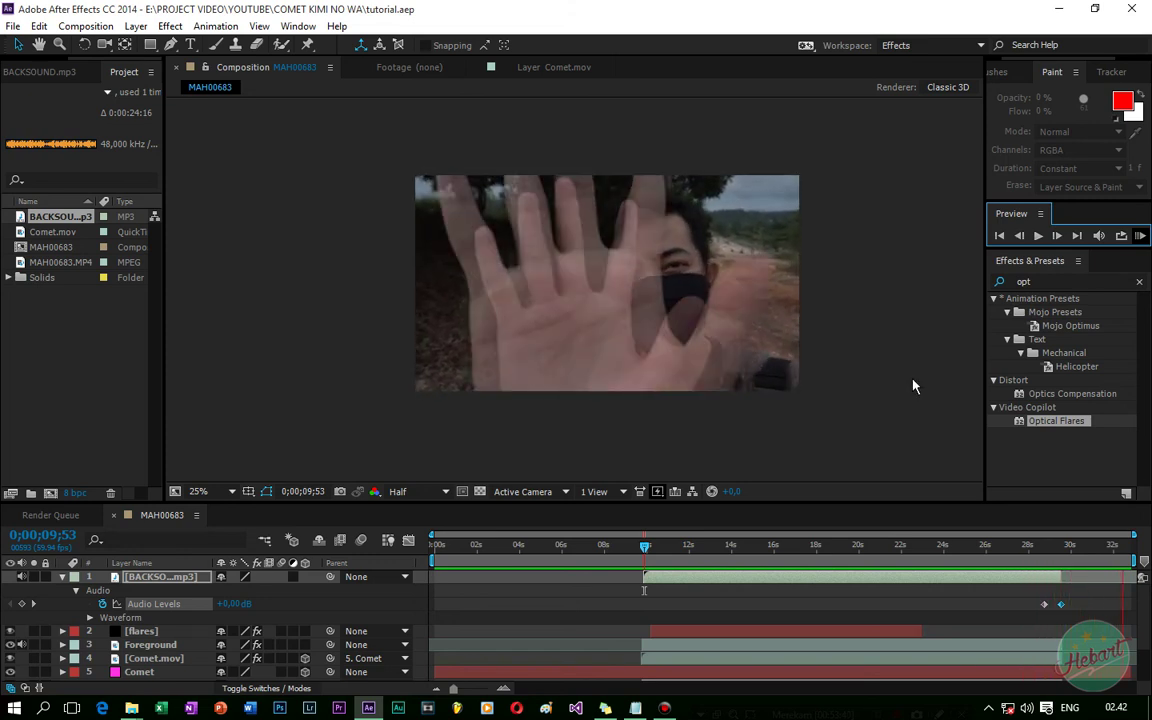
pyautogui.press('space')
pyautogui.moveTo(437, 547); pyautogui.dragTo(796, 585)
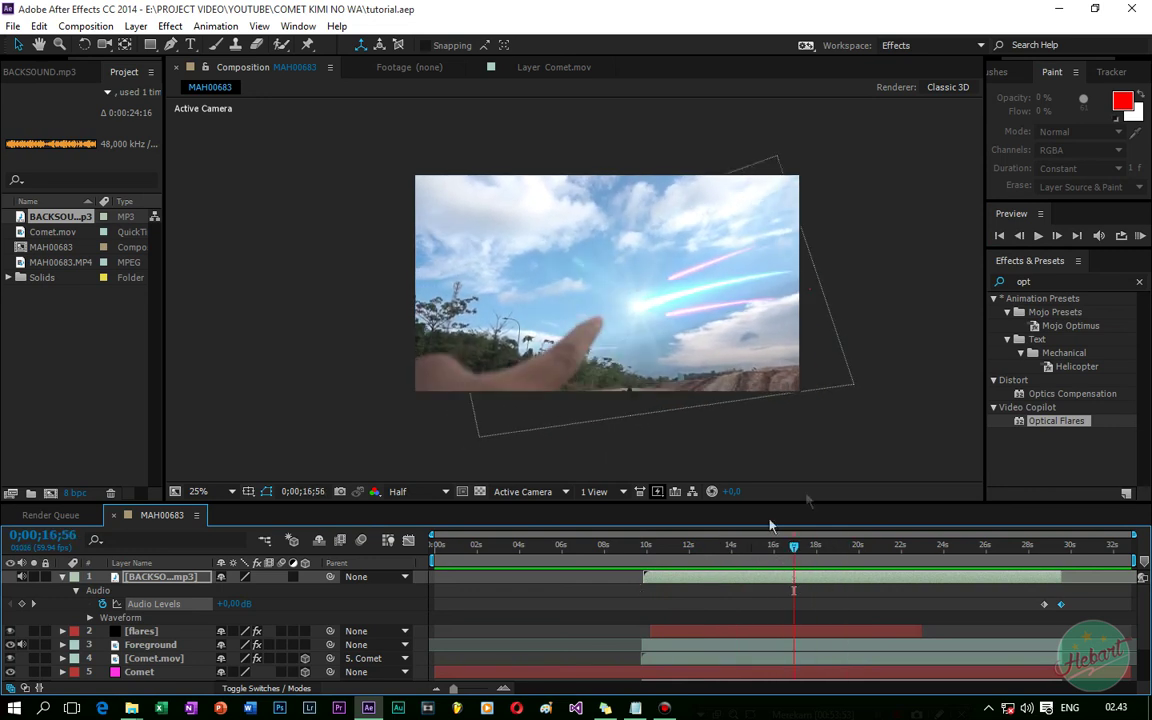